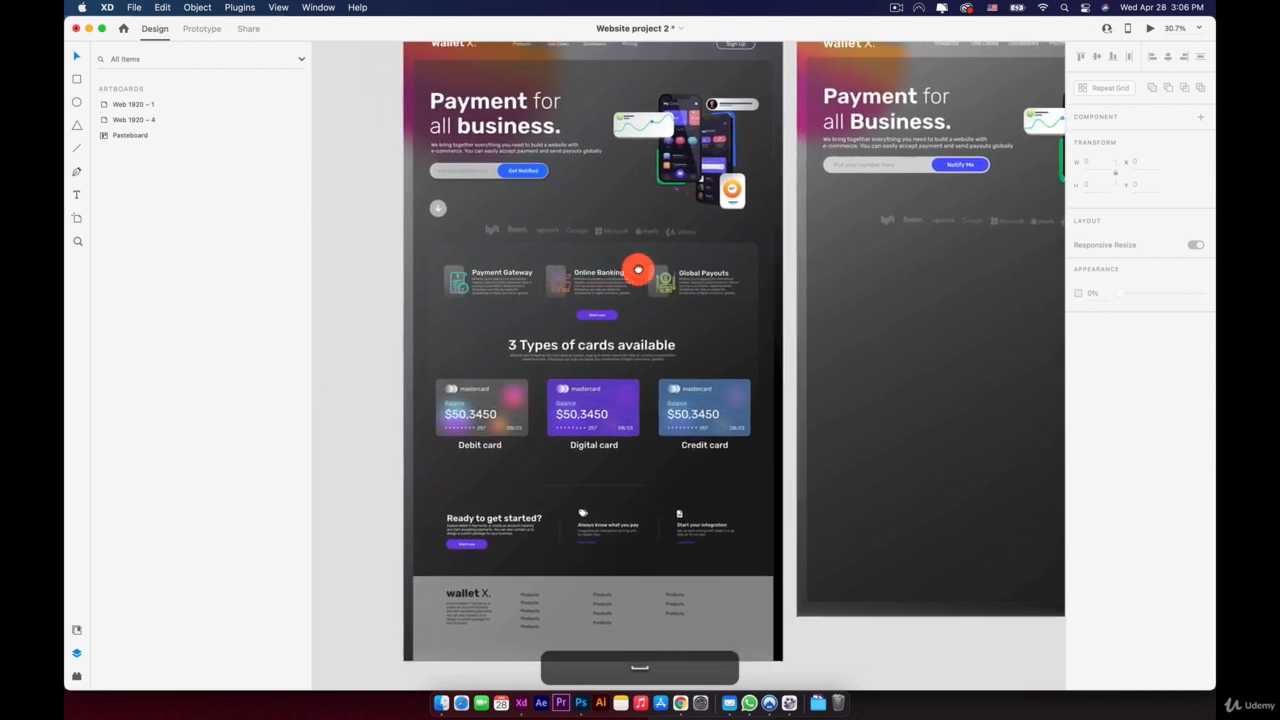
scroll(633, 270, left, 6)
drag(480, 416, 337, 449)
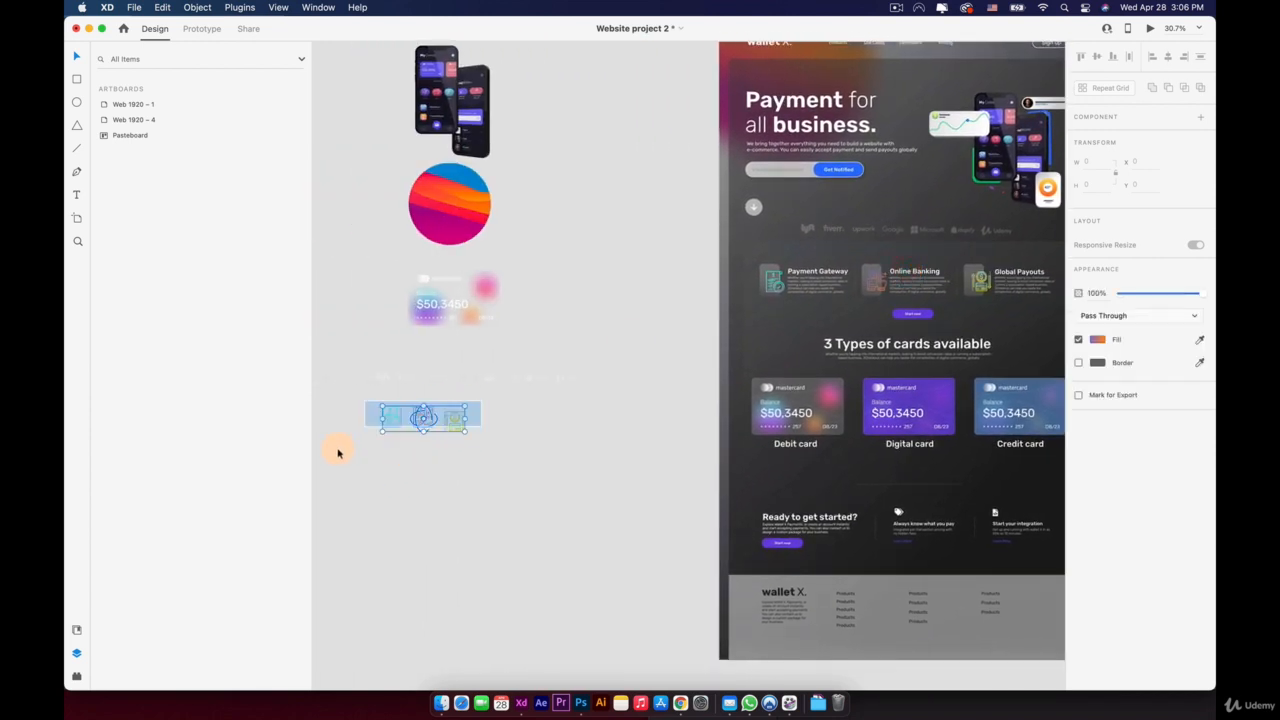
click(337, 449)
scroll(567, 328, right, 8)
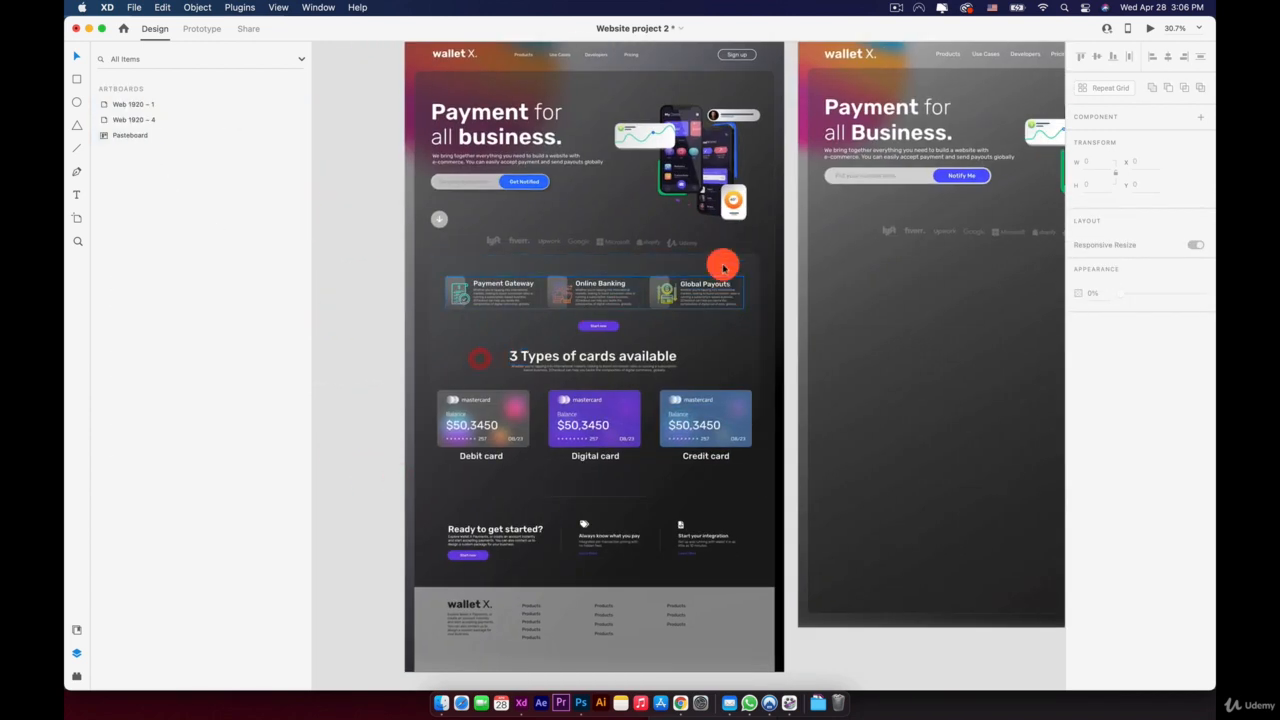
Step: Draw a borderless 1678 × 1191 rectangle with corner radius 55 below the logo row on the Web 1920 – 1 artboard
drag(903, 297, 614, 298)
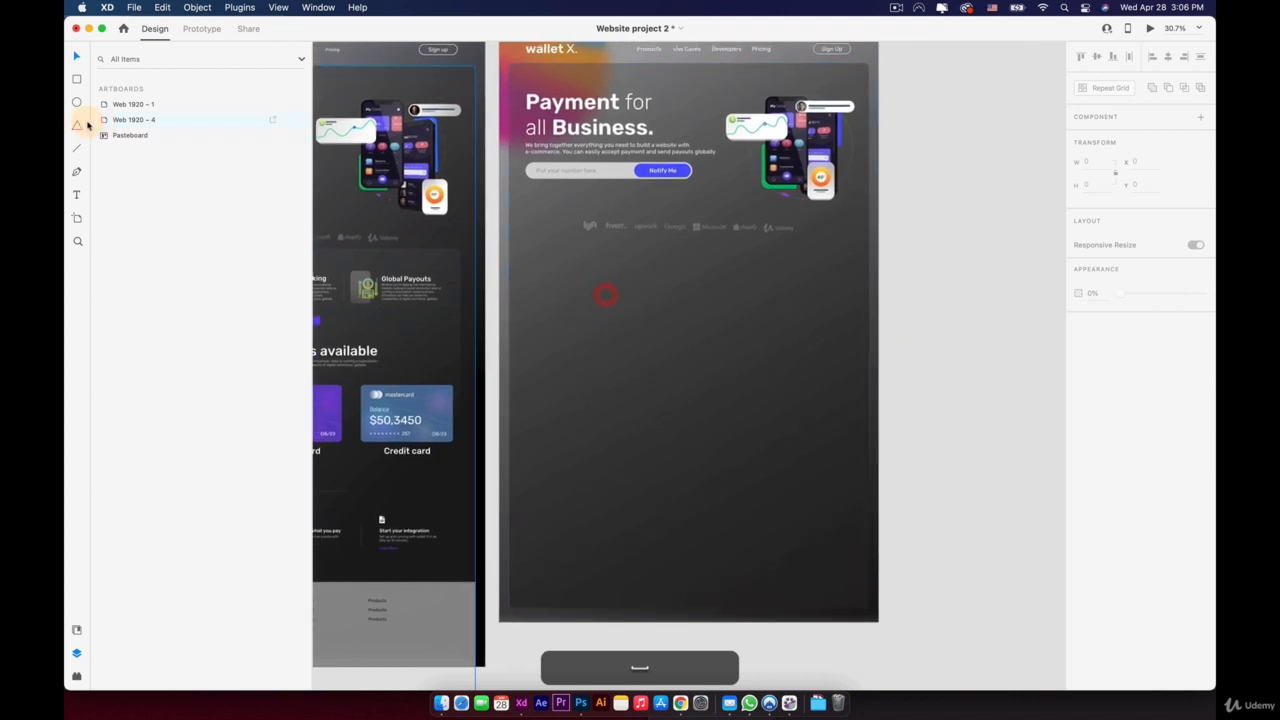
key(r)
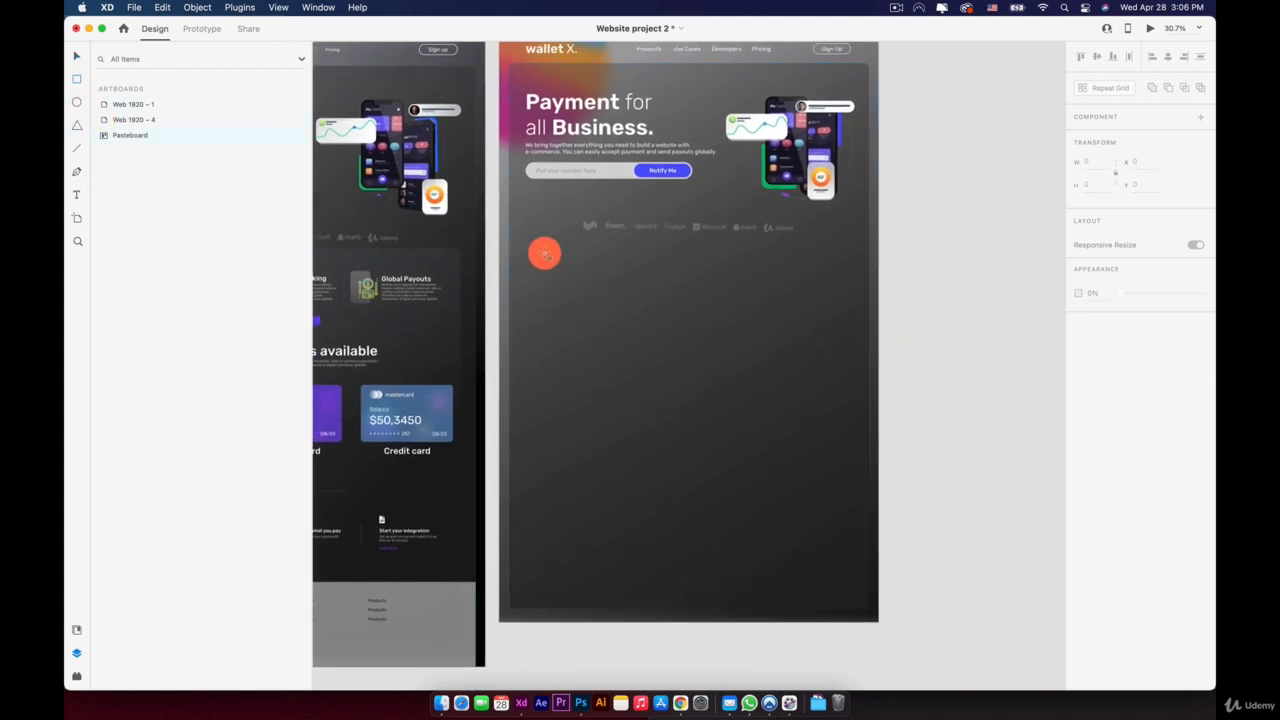
mouse_move(521, 246)
mouse_down()
mouse_move(806, 354)
mouse_move(854, 523)
mouse_move(863, 517)
mouse_move(852, 519)
mouse_up()
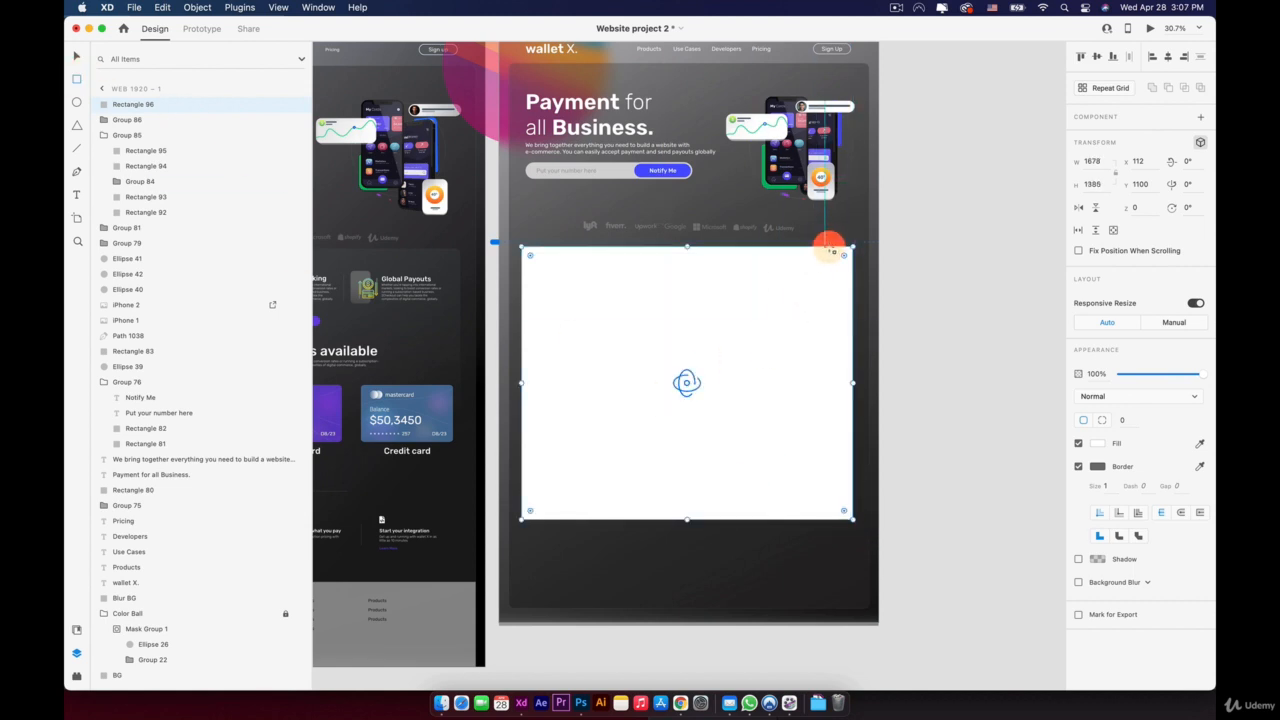
drag(843, 258, 842, 261)
drag(686, 518, 687, 482)
click(1079, 467)
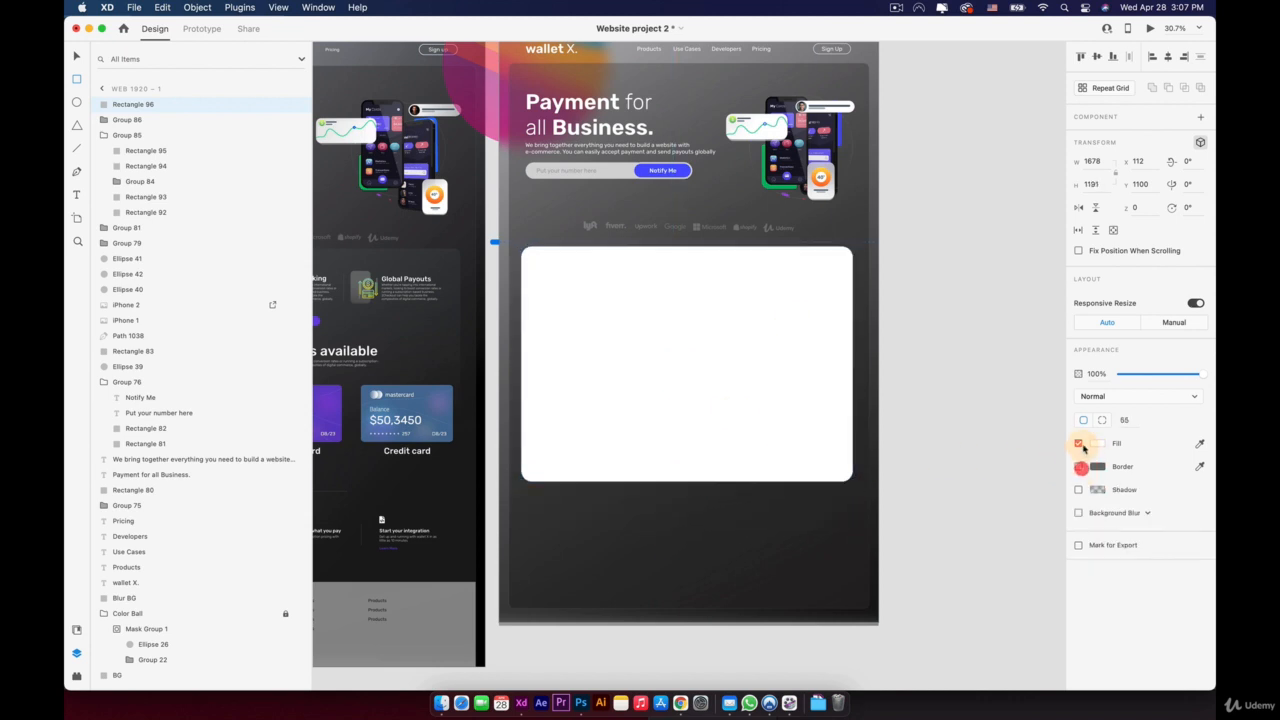
Step: Fill the rounded rectangle with a linear gradient from dark grey to #808080 at 0% opacity
click(1097, 443)
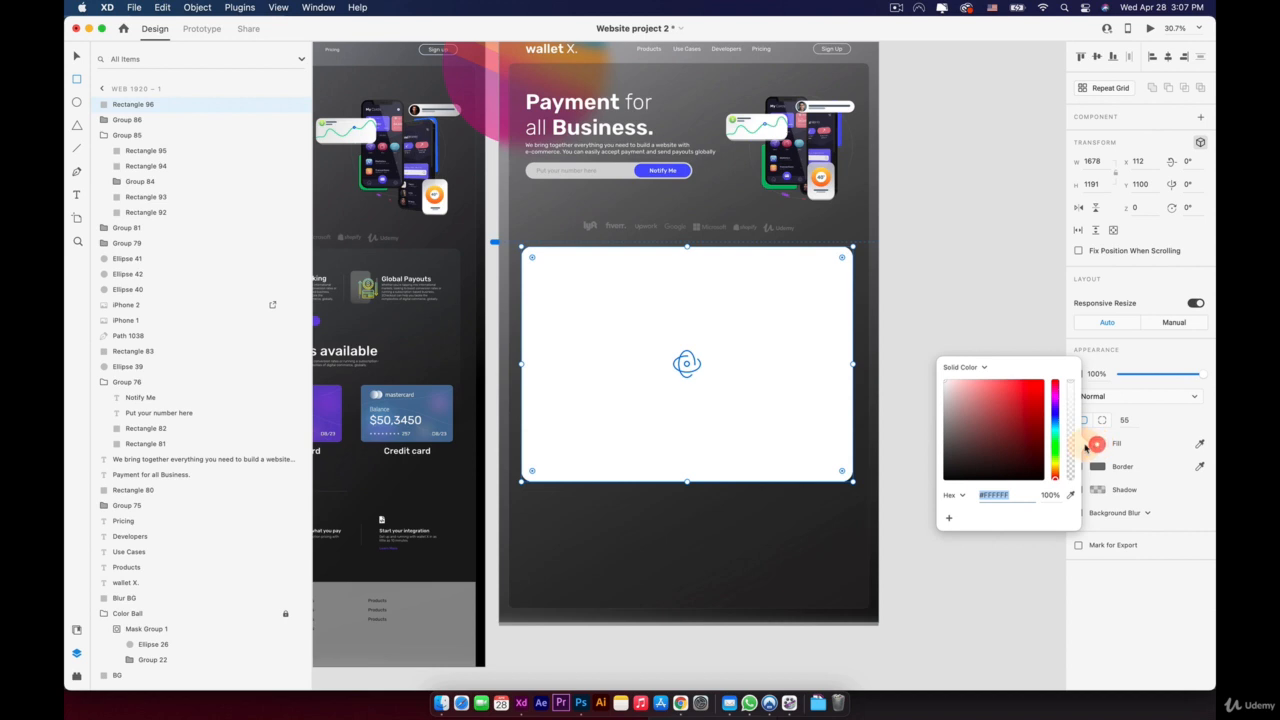
click(968, 367)
click(970, 380)
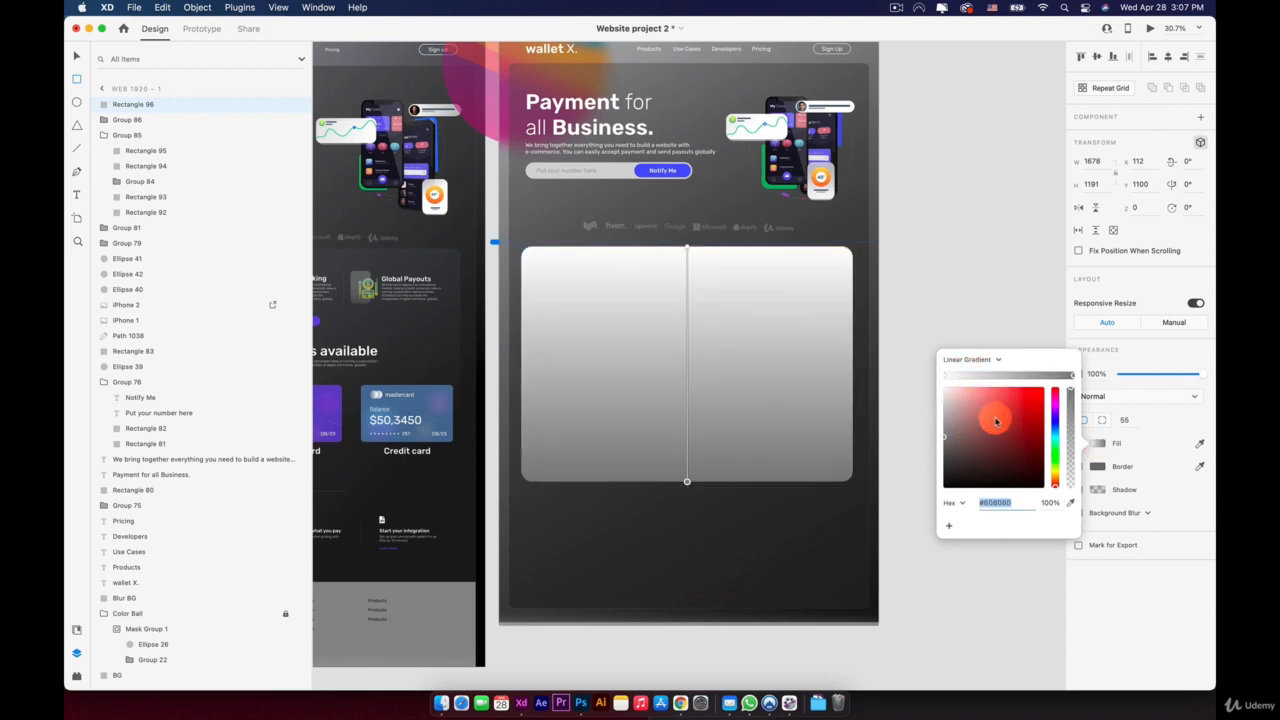
drag(948, 412, 941, 450)
drag(1056, 420, 1055, 430)
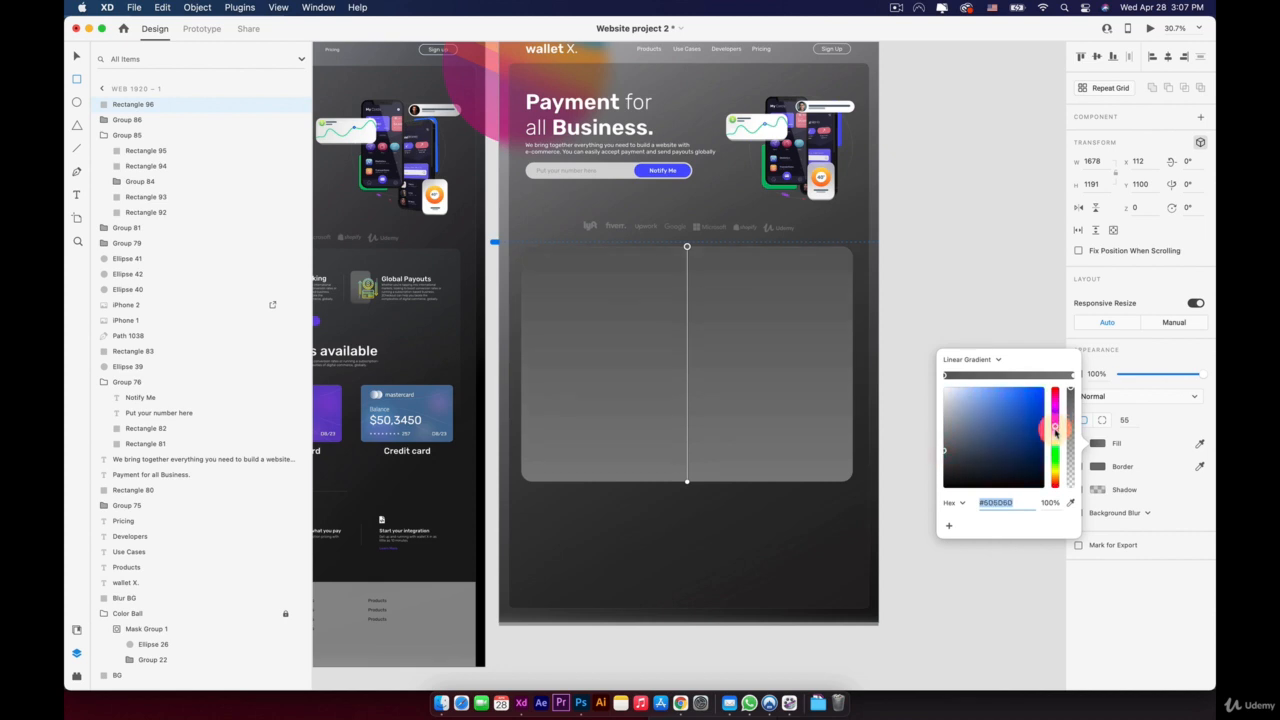
drag(996, 458, 948, 468)
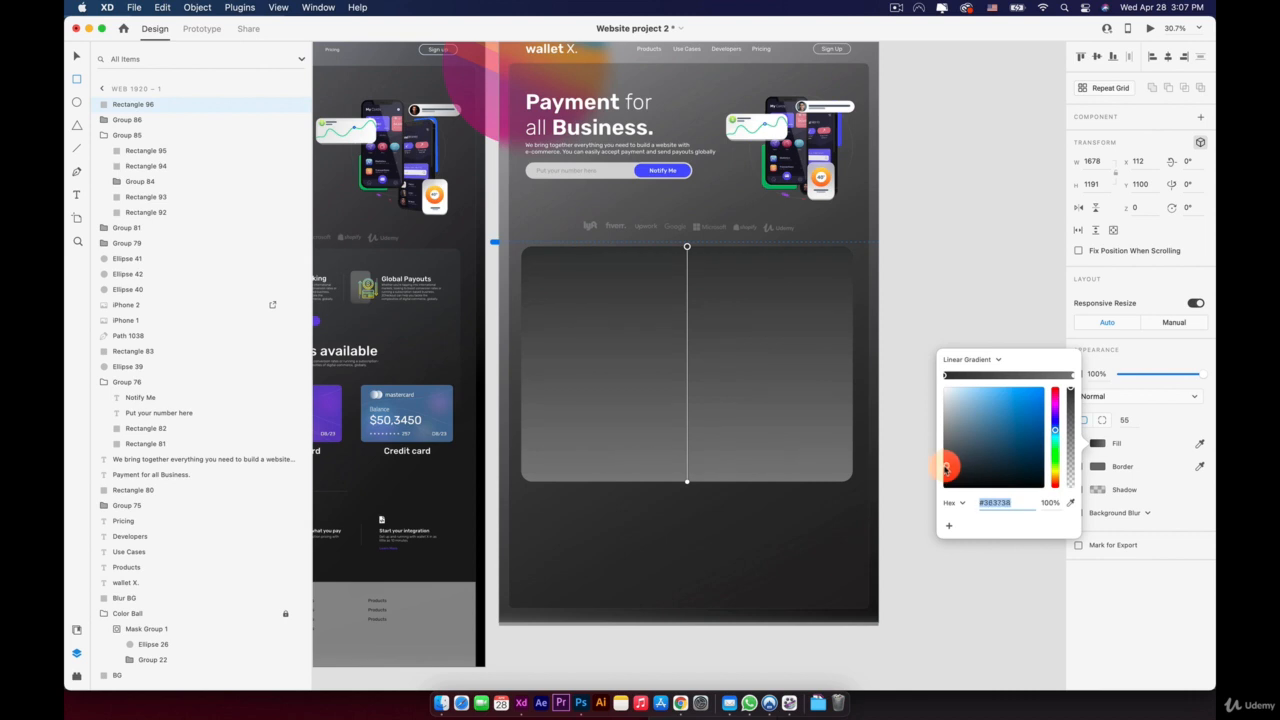
click(1070, 375)
drag(1070, 390, 1067, 498)
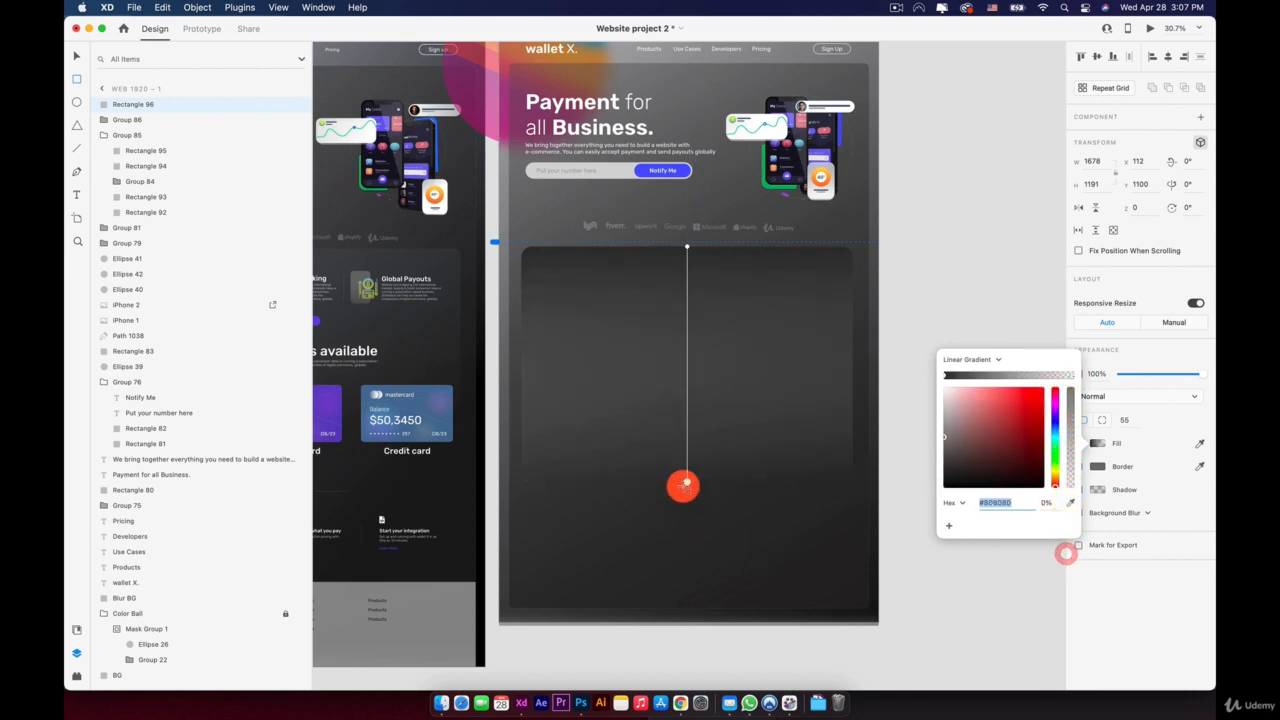
Step: Stretch the gradient from the headline down past the panel's middle and set the panel's opacity to 49%
drag(686, 482, 683, 412)
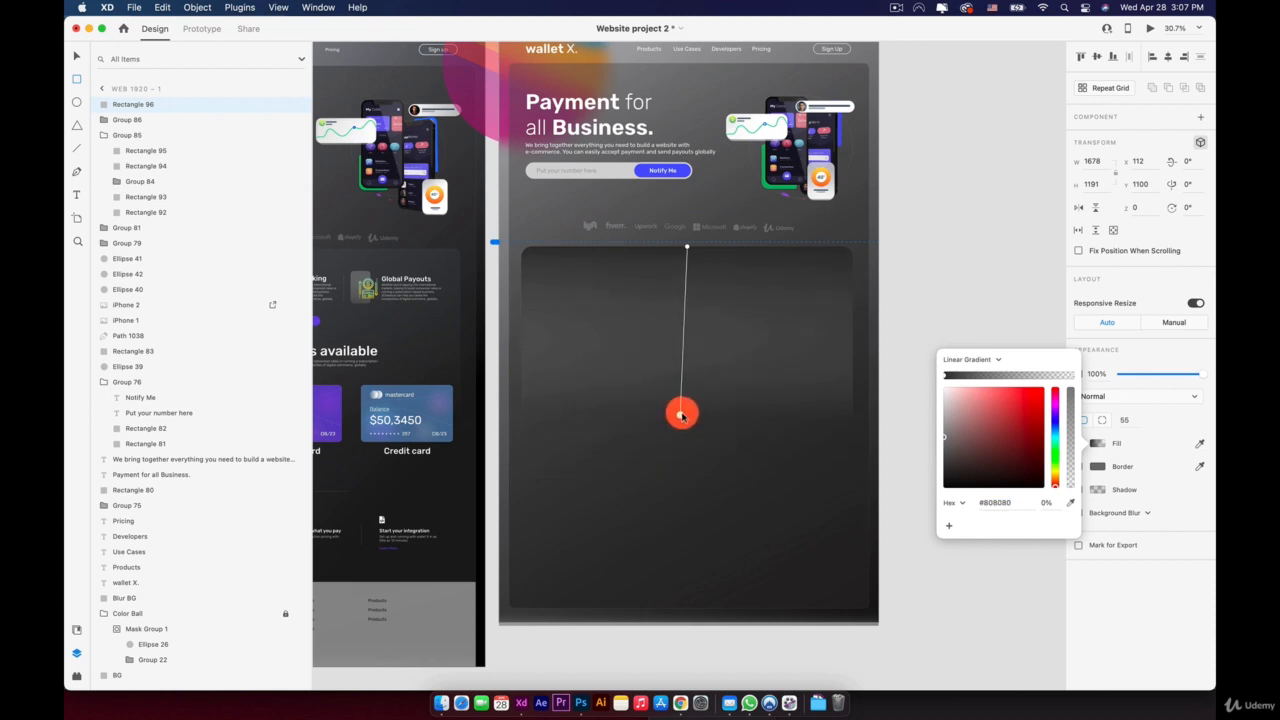
drag(686, 246, 674, 97)
mouse_move(683, 411)
mouse_down()
mouse_move(663, 553)
mouse_move(674, 408)
mouse_up()
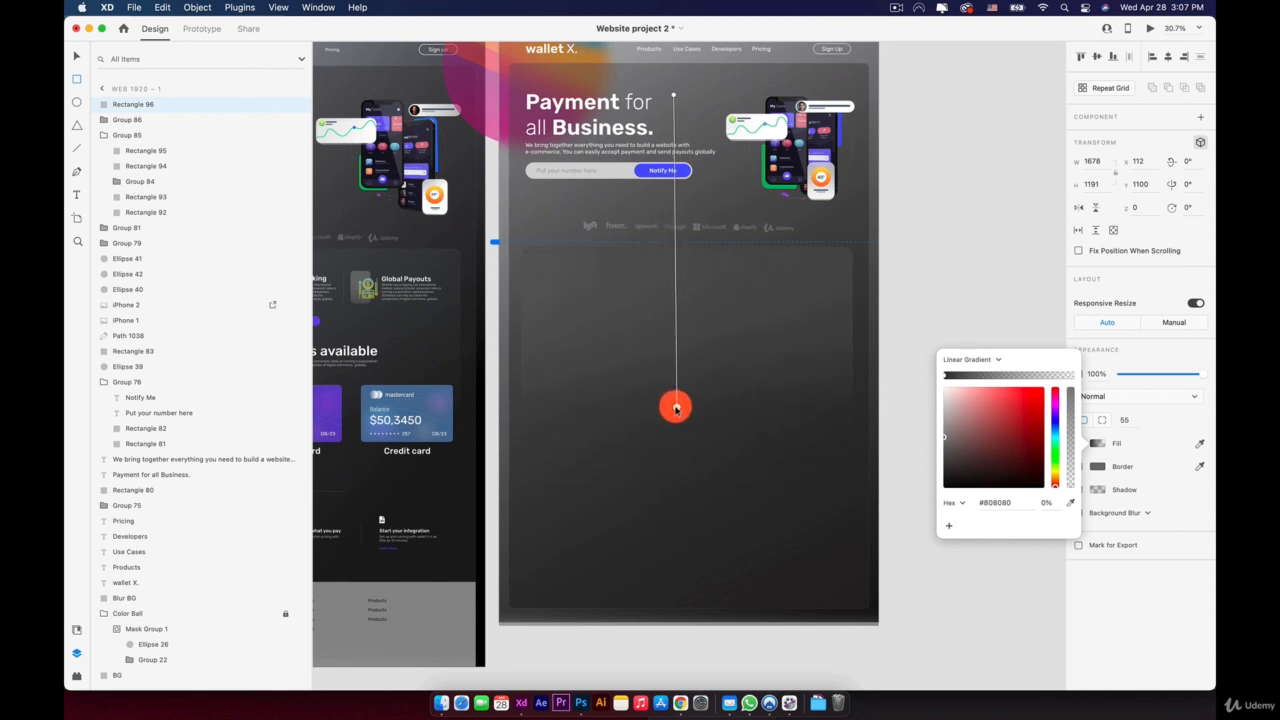
drag(1180, 372, 1158, 376)
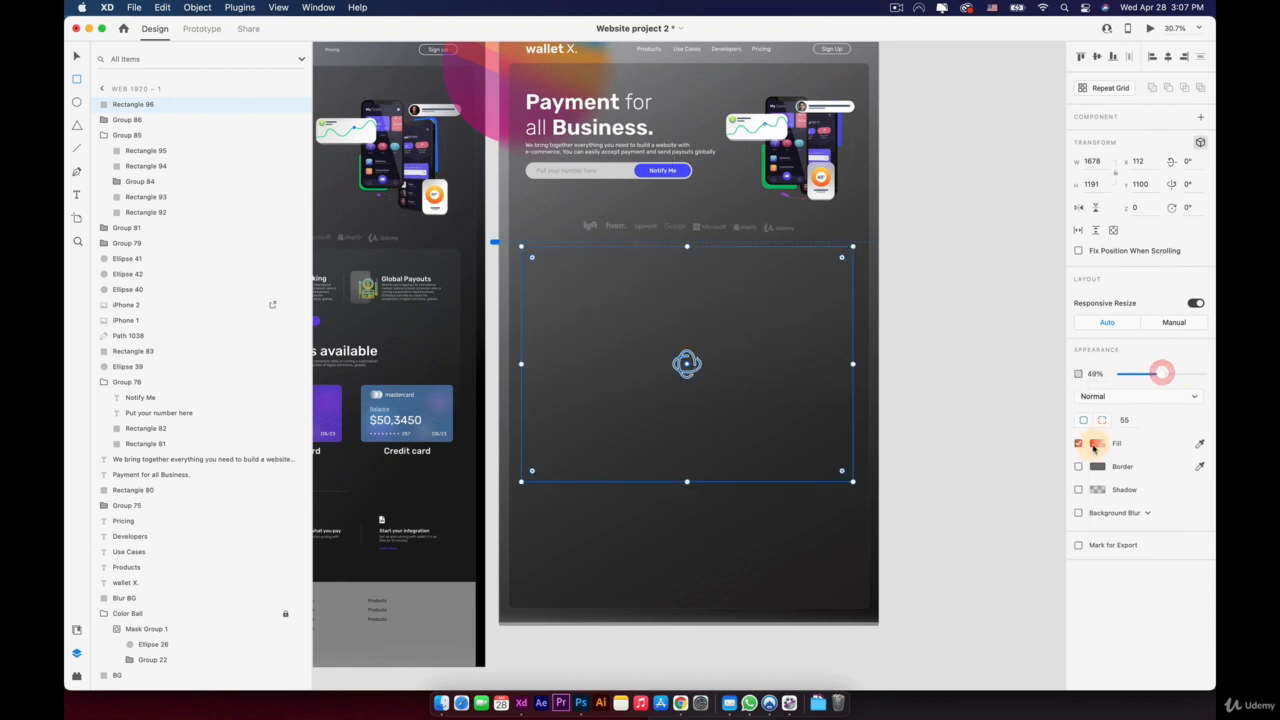
Step: Set the gradient's start colour to #4A4A4A and move its start point slightly down toward the panel
click(1097, 443)
click(945, 376)
mouse_move(946, 415)
mouse_down()
mouse_move(932, 498)
mouse_move(943, 458)
mouse_up()
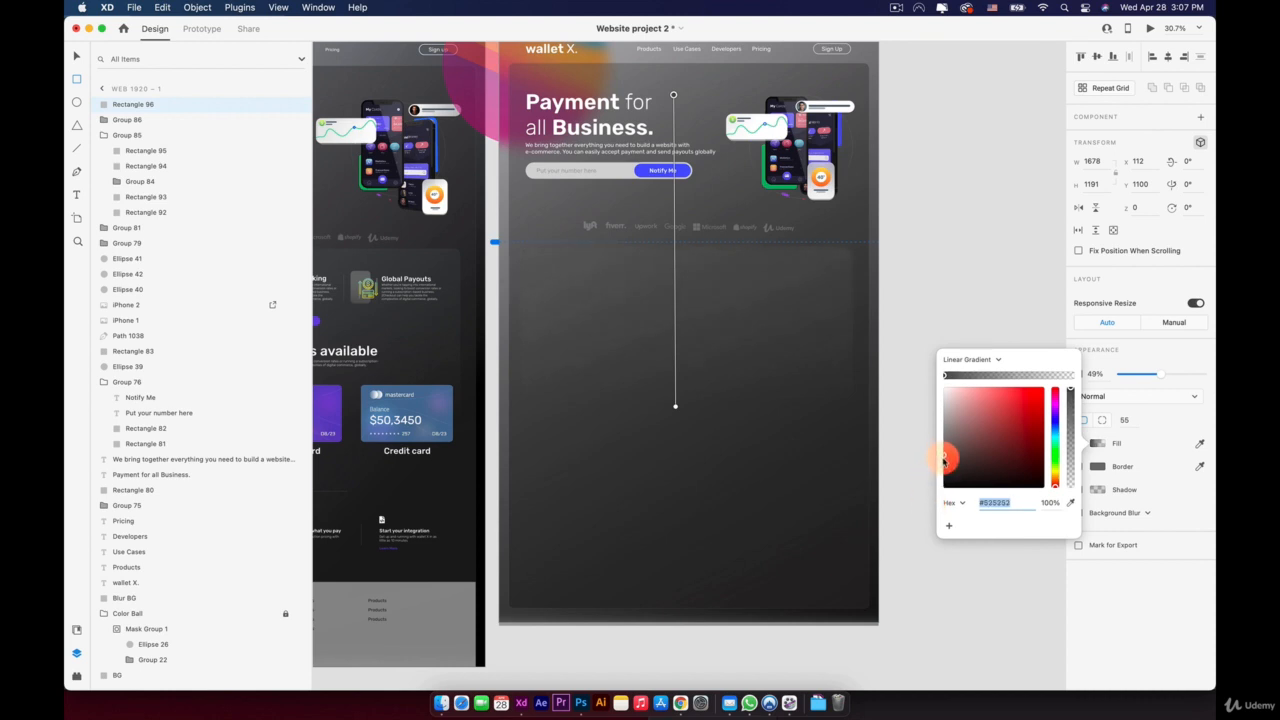
drag(673, 96, 674, 123)
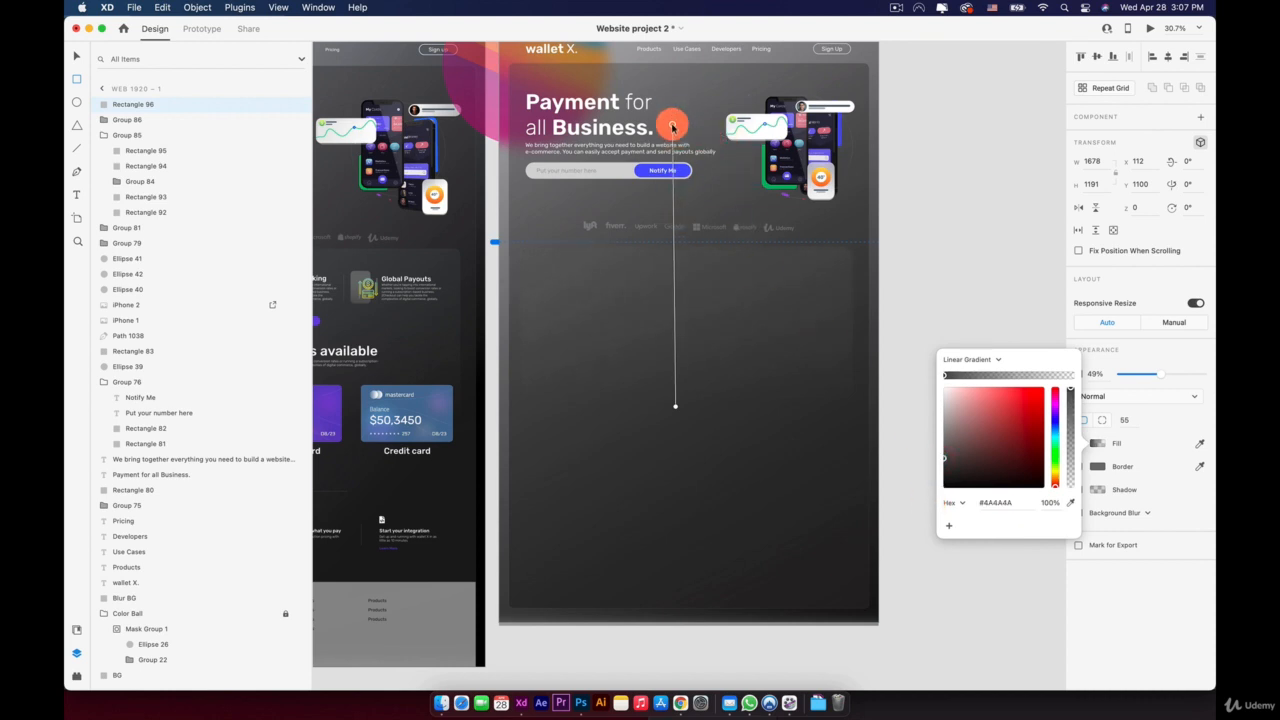
Step: Try a middle gradient stop in #333232 at 89% opacity near the panel's upper edge and adjust the stop positions
click(673, 260)
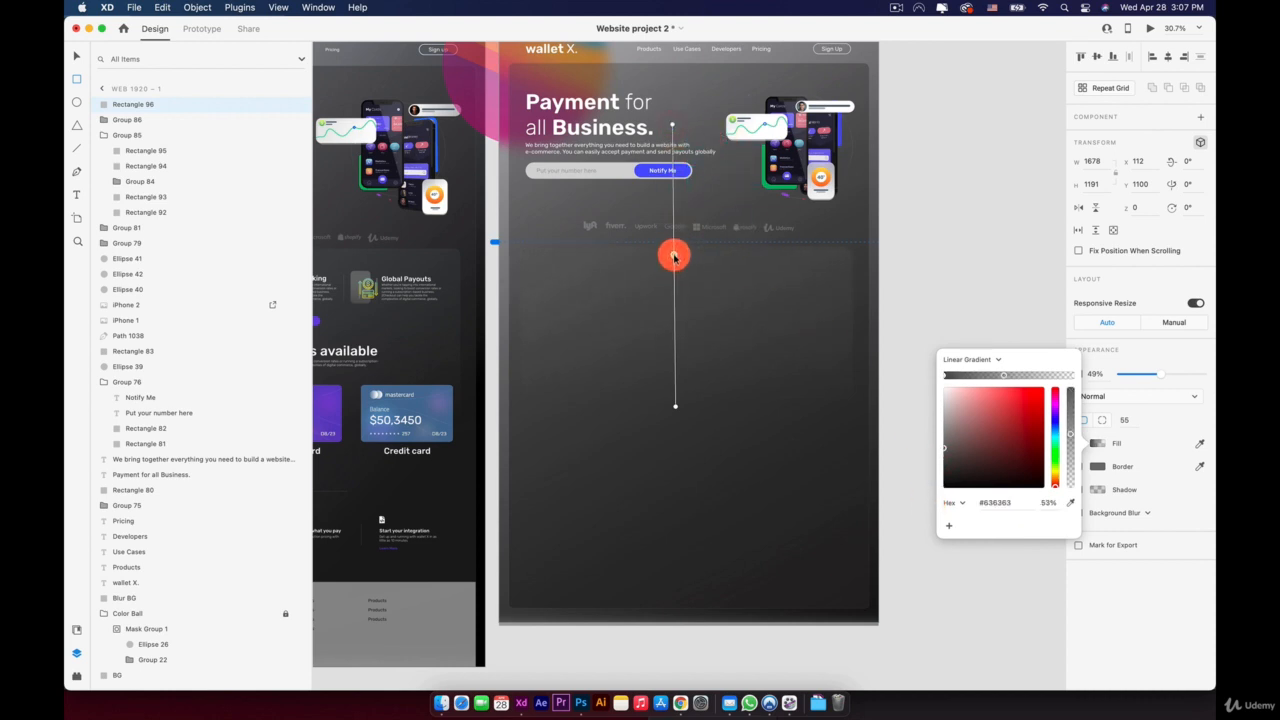
drag(1069, 437, 1069, 397)
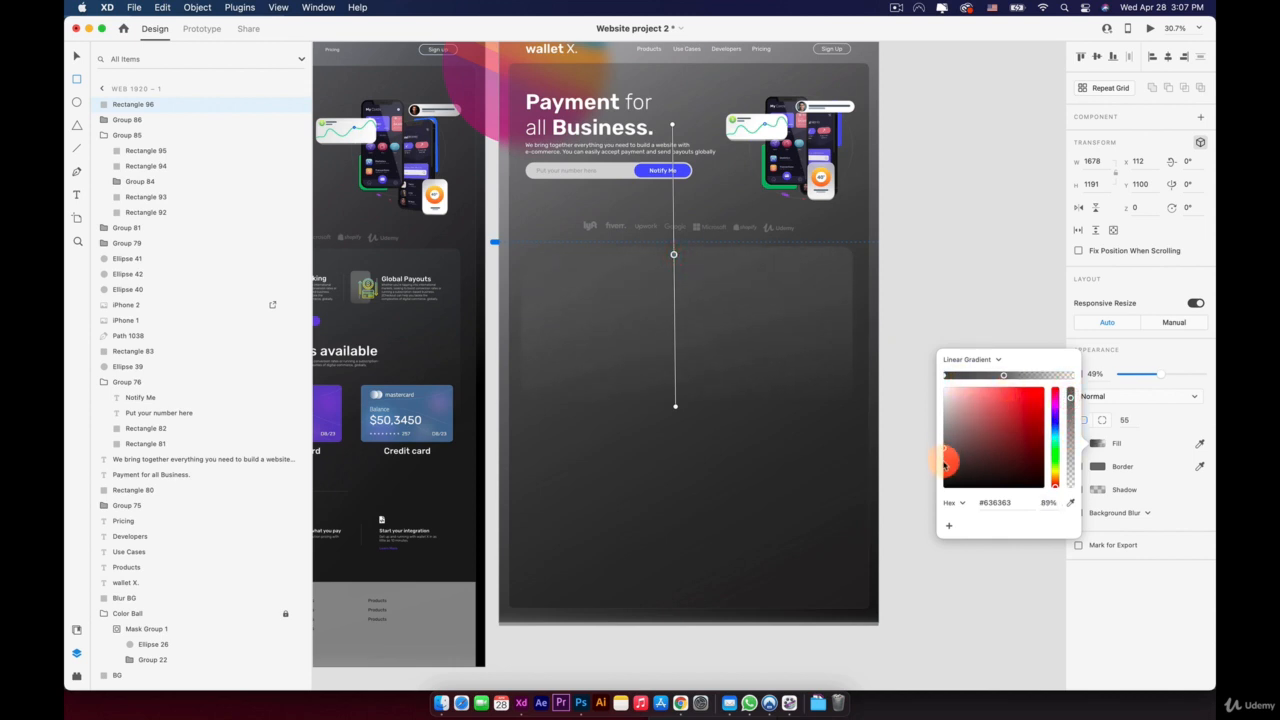
drag(944, 462, 942, 474)
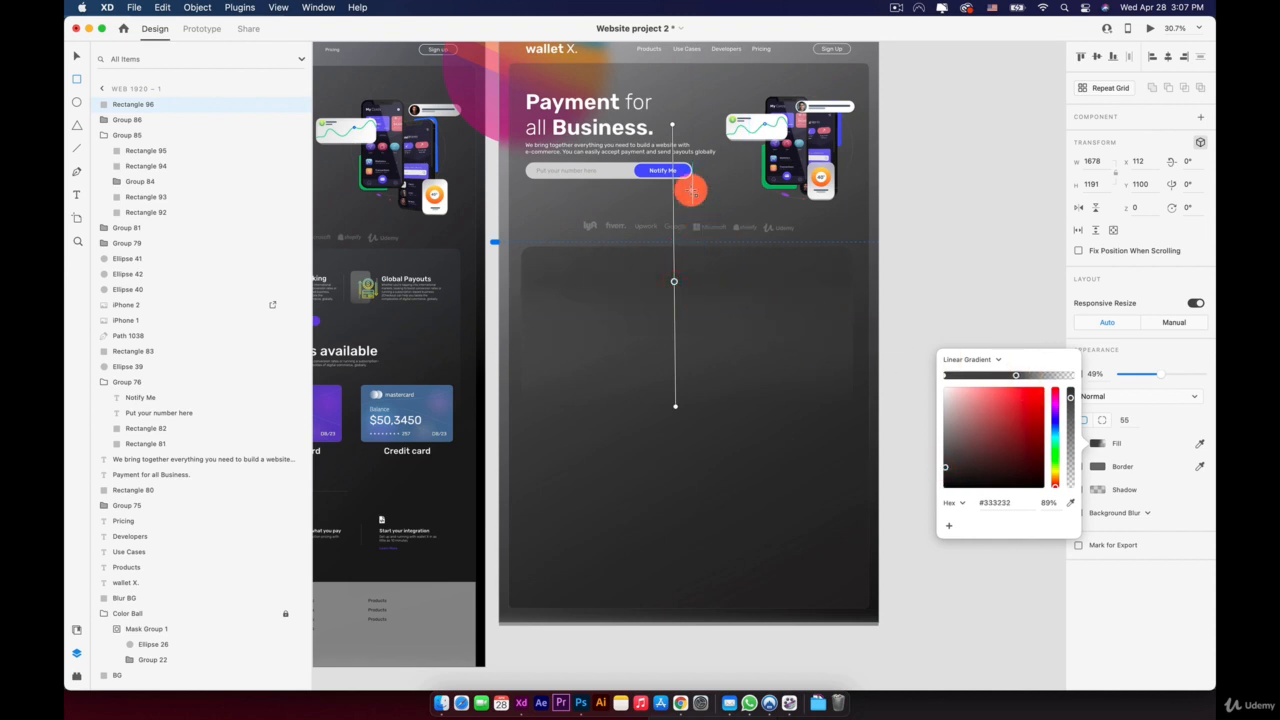
mouse_move(671, 124)
mouse_down()
mouse_move(670, 97)
mouse_move(668, 114)
mouse_up()
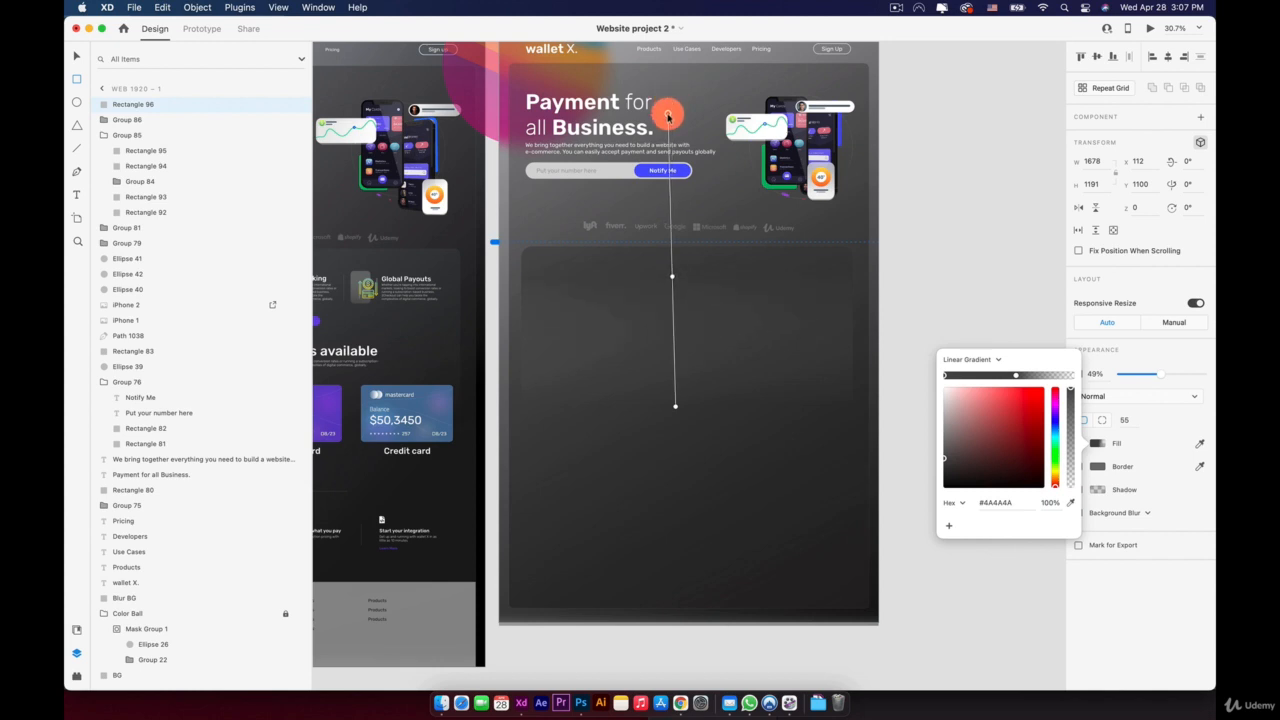
mouse_move(672, 275)
mouse_down()
mouse_move(672, 309)
mouse_move(672, 273)
mouse_up()
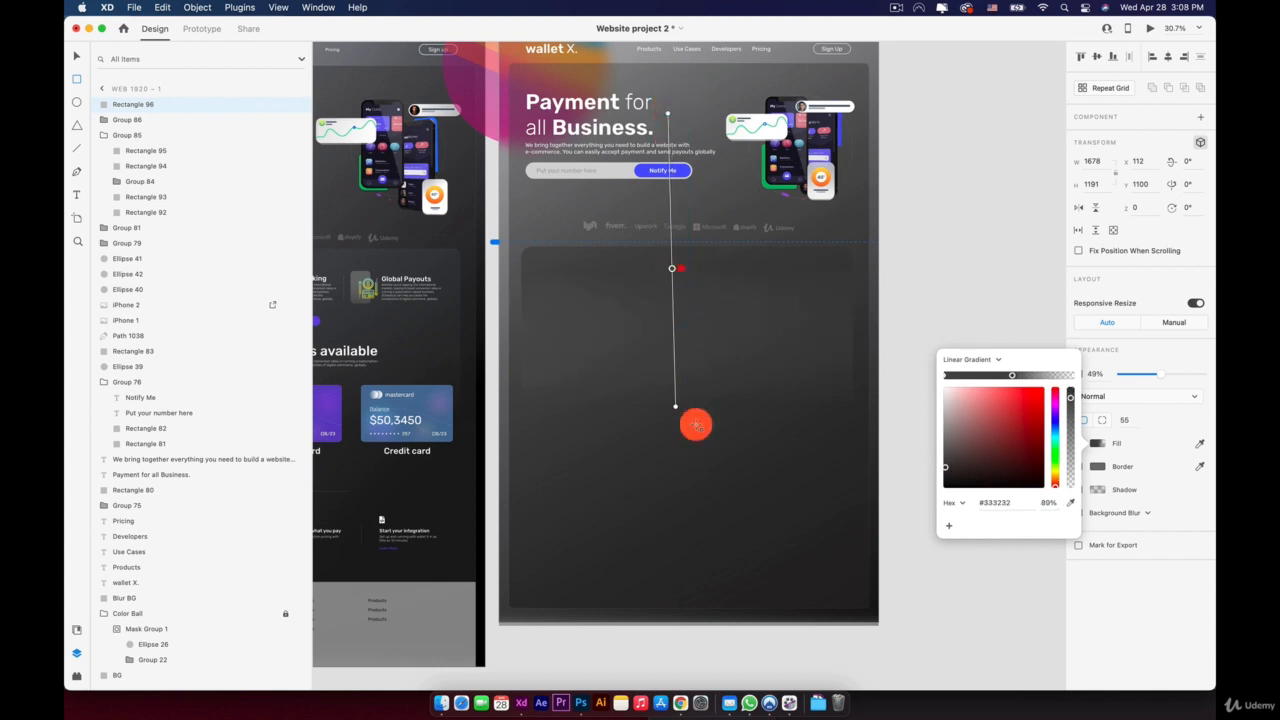
mouse_move(674, 406)
mouse_down()
mouse_move(674, 429)
mouse_move(676, 406)
mouse_up()
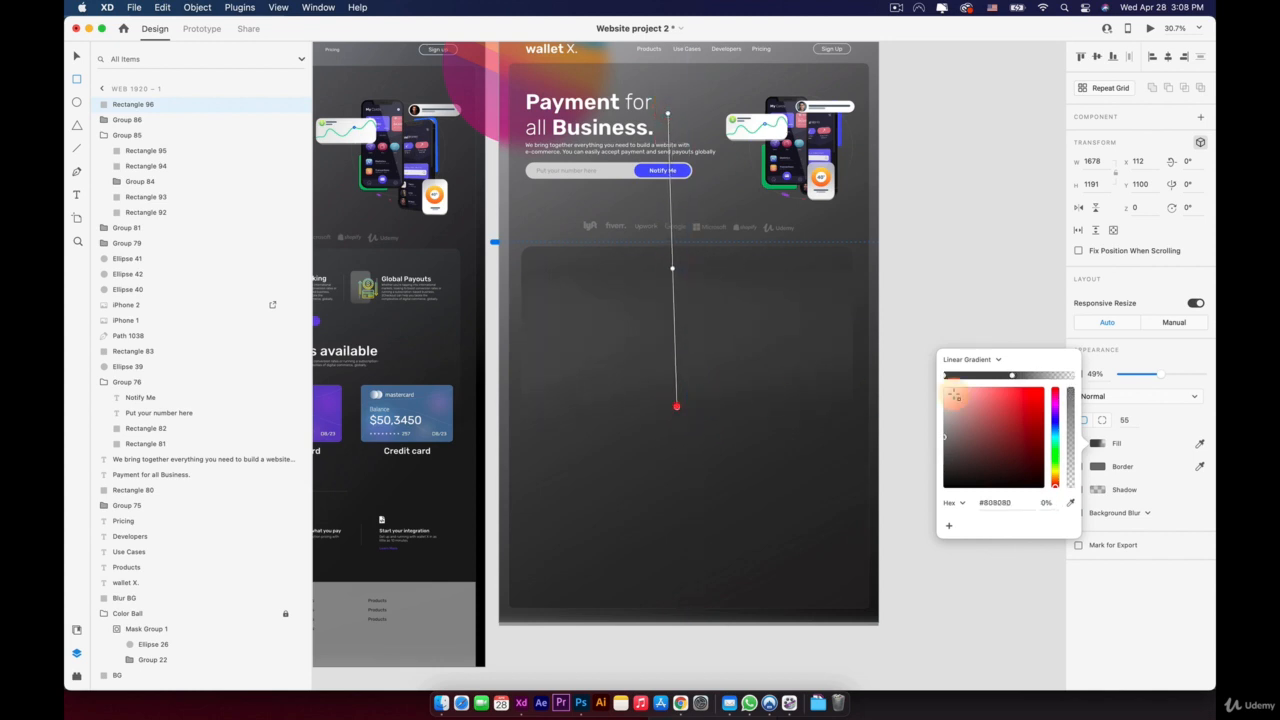
Step: Try the middle gradient stop at 64% opacity in the darker grey #1F1F1F, placed slightly lower
click(1012, 376)
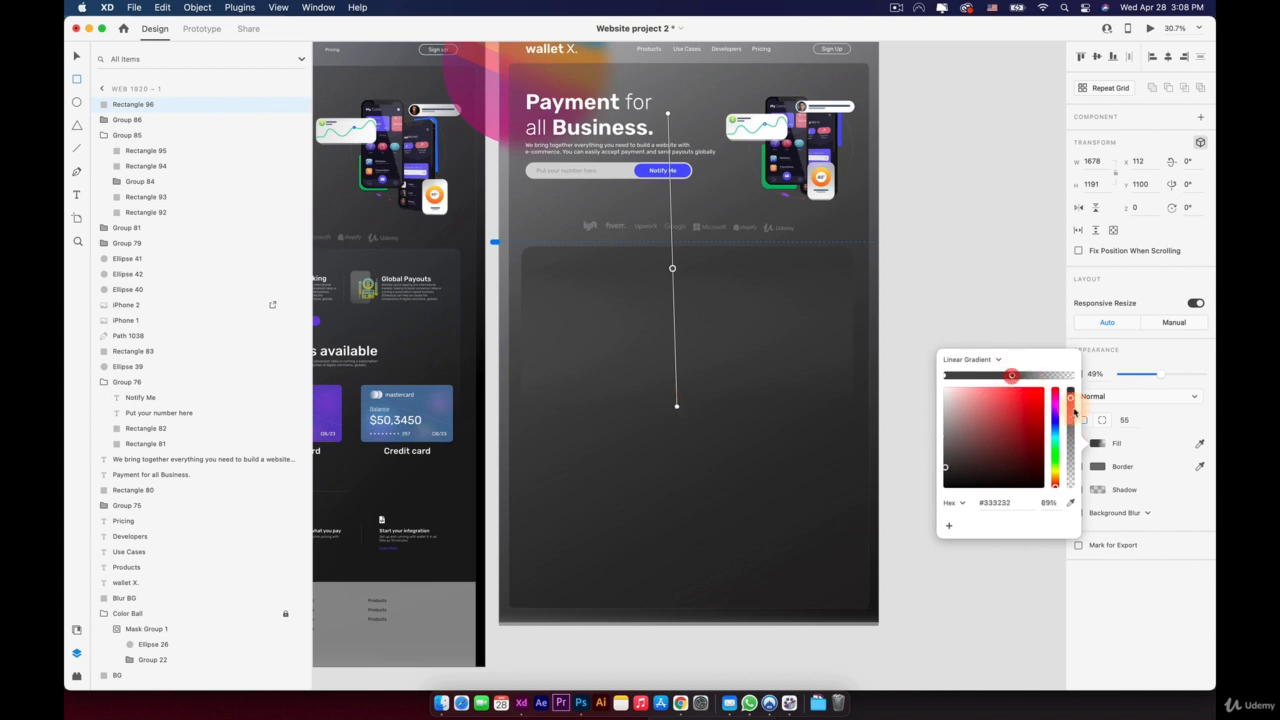
drag(1073, 402, 1073, 430)
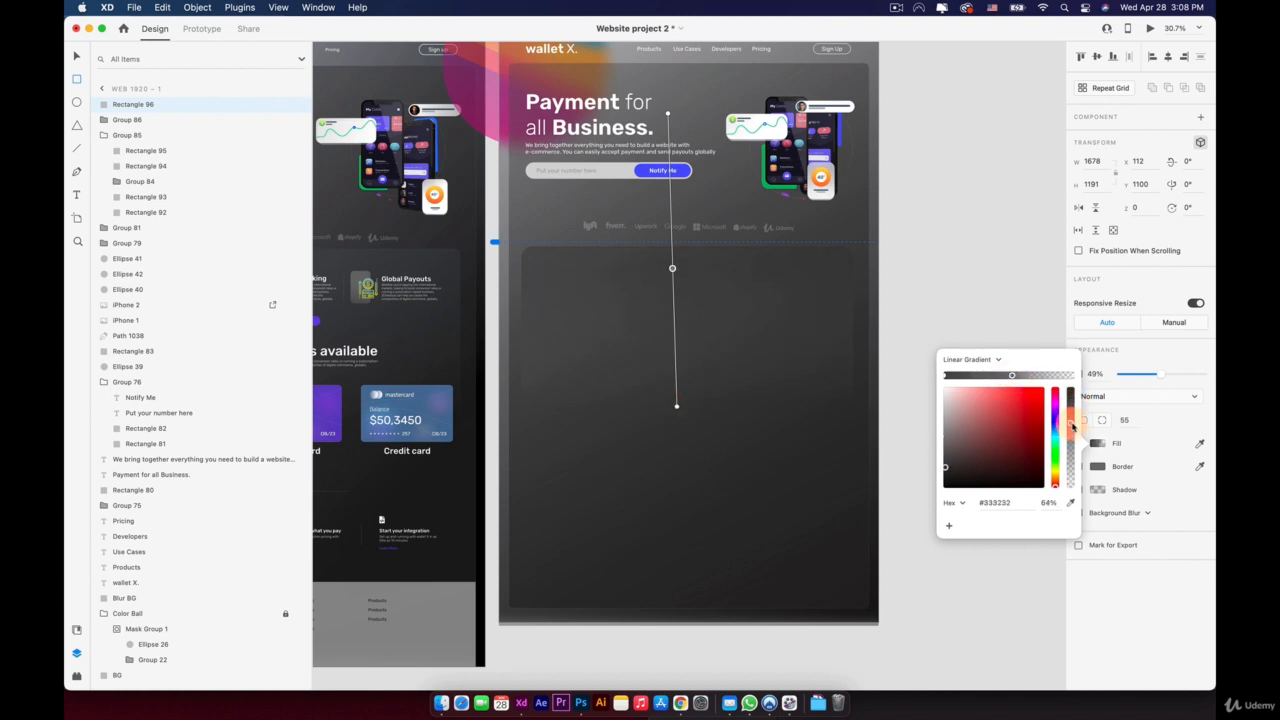
drag(955, 460, 948, 452)
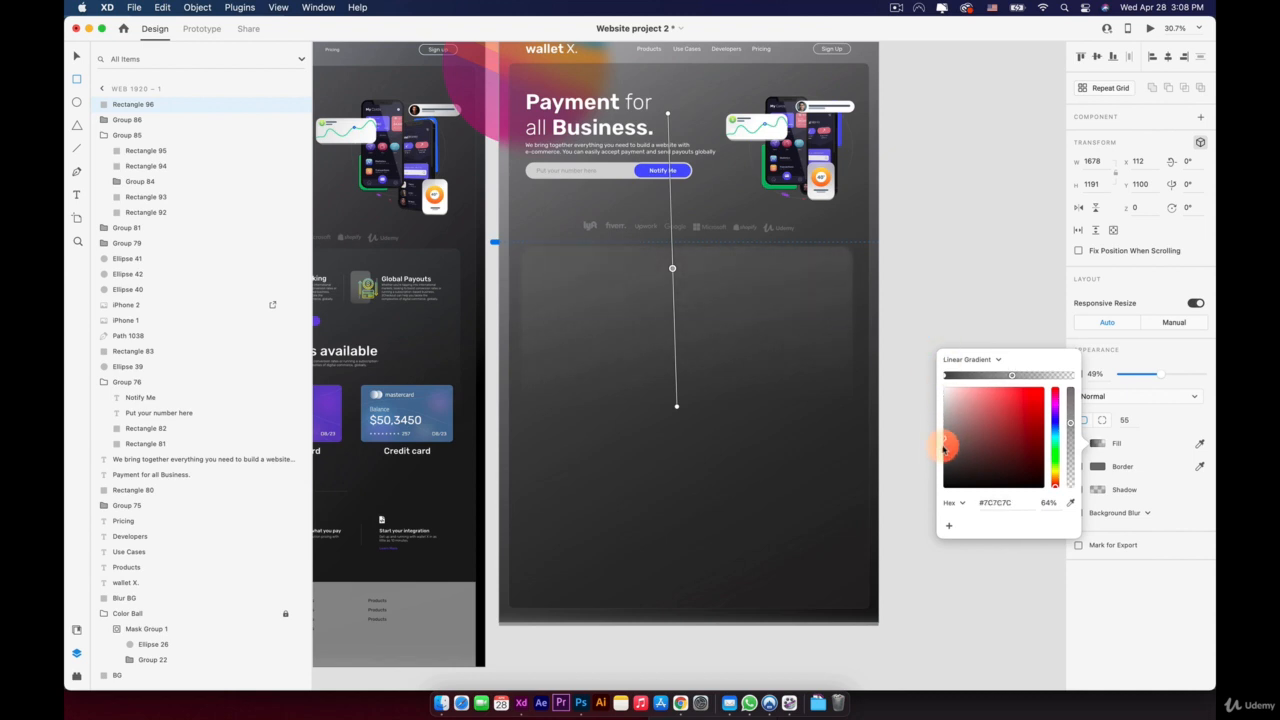
drag(943, 447, 941, 455)
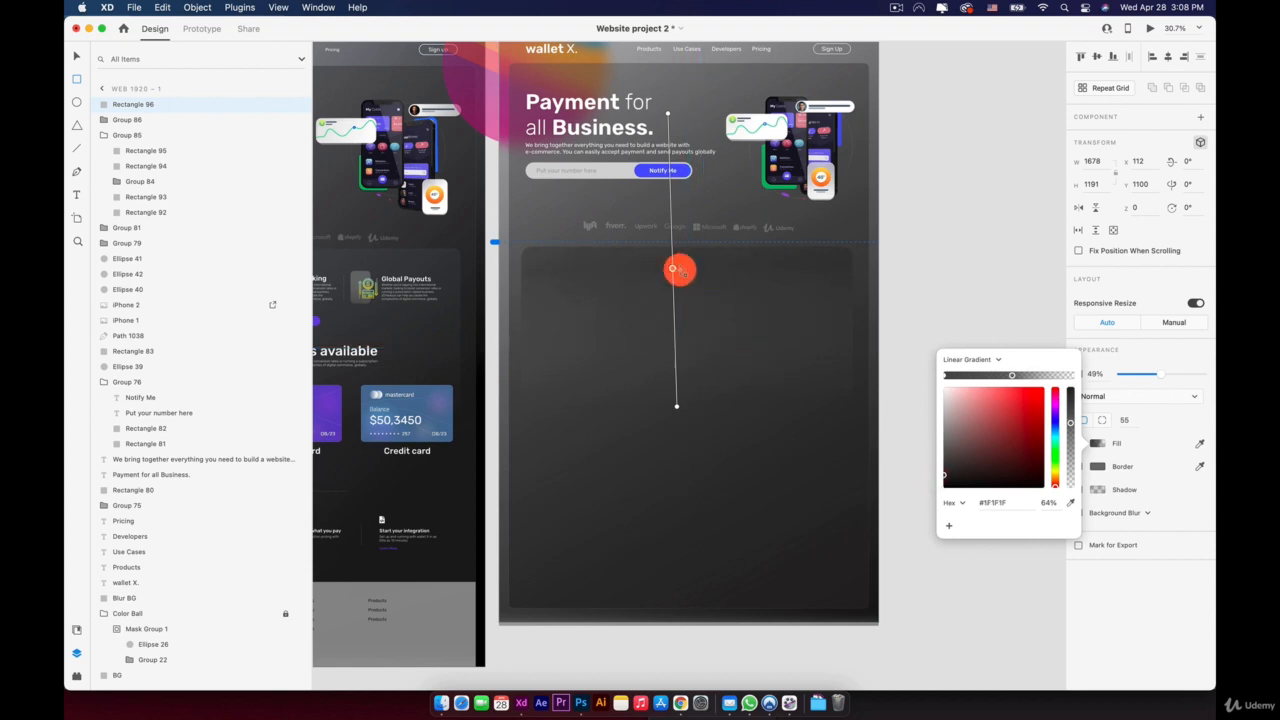
mouse_move(669, 282)
mouse_down()
mouse_move(671, 301)
mouse_move(675, 272)
mouse_up()
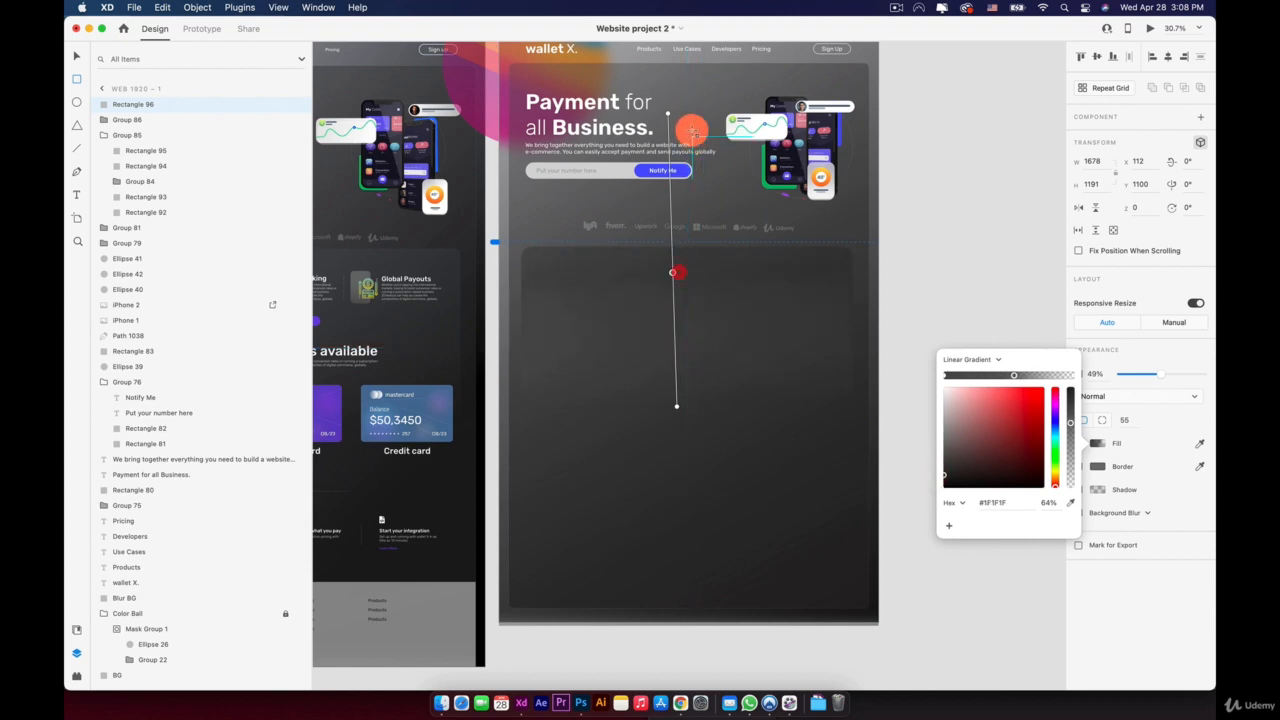
Step: Delete the middle gradient stop and move the gradient's start point to just above the logo row, then deselect the panel
drag(669, 118, 663, 206)
mouse_move(665, 310)
mouse_down()
mouse_move(677, 326)
mouse_move(670, 307)
mouse_up()
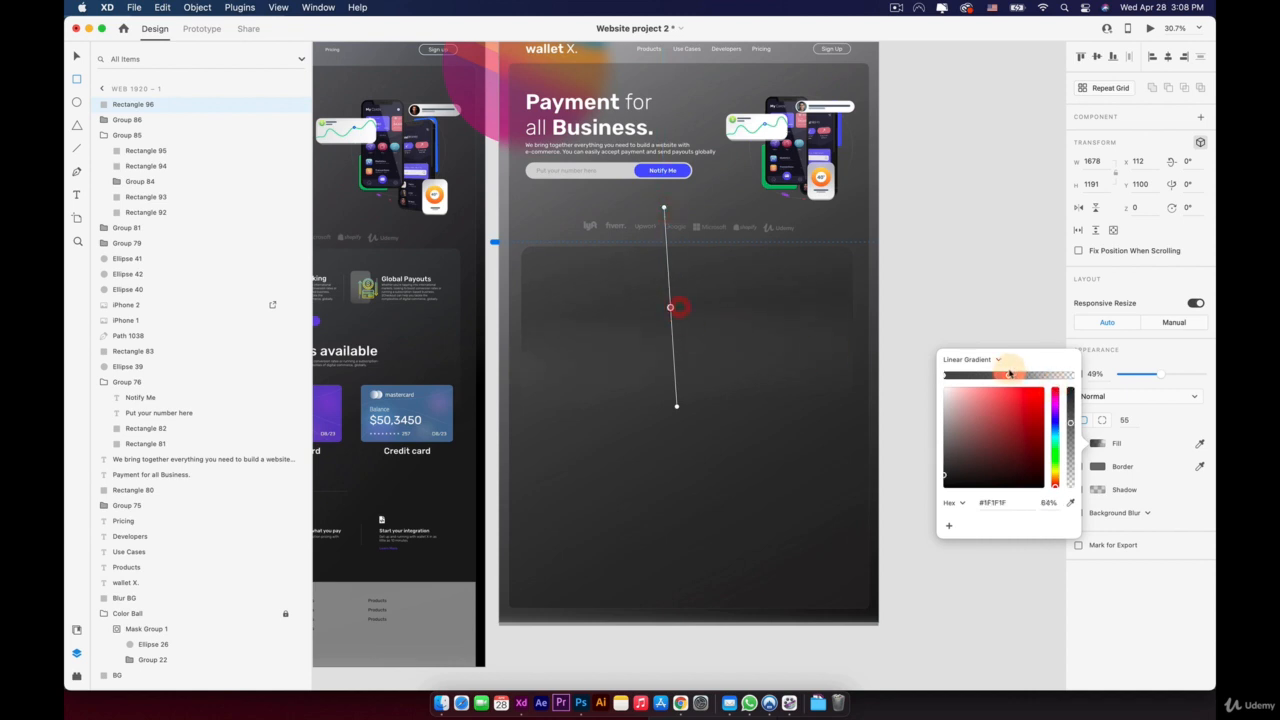
click(1010, 460)
key(Delete)
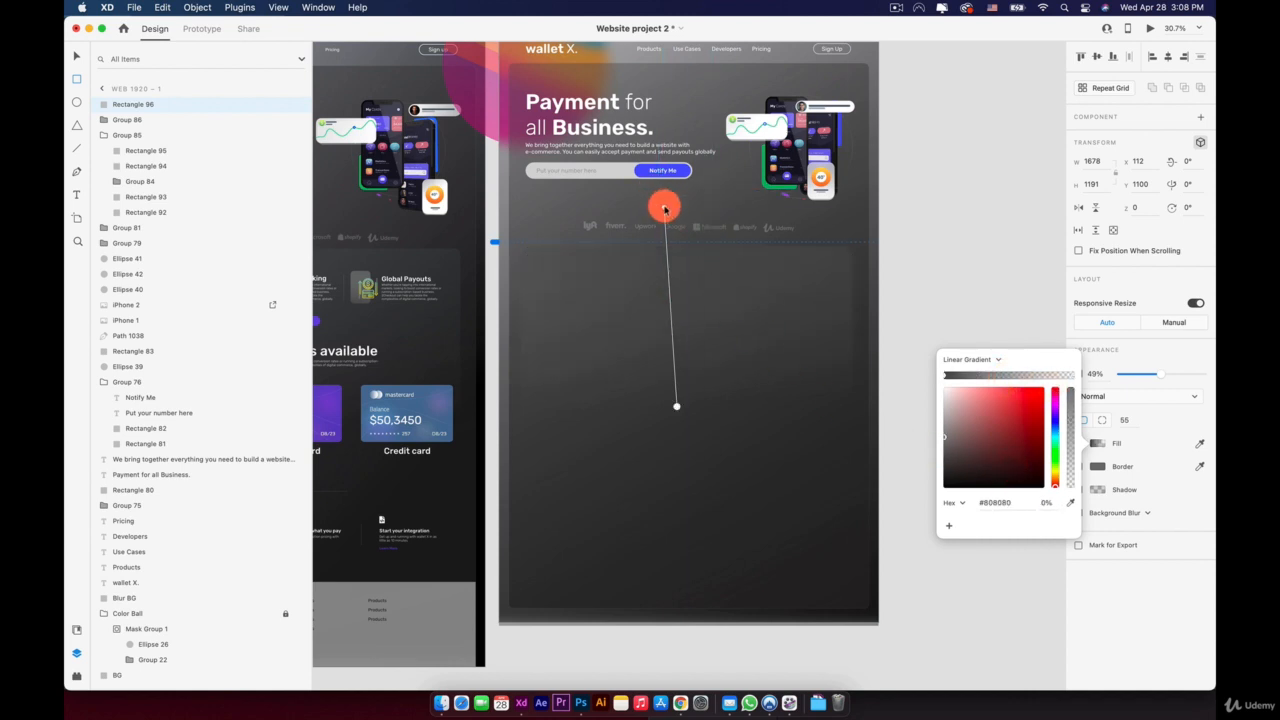
mouse_move(664, 207)
mouse_down()
mouse_move(678, 203)
mouse_move(674, 234)
mouse_move(688, 246)
mouse_move(689, 94)
mouse_move(674, 208)
mouse_up()
key(v)
click(966, 185)
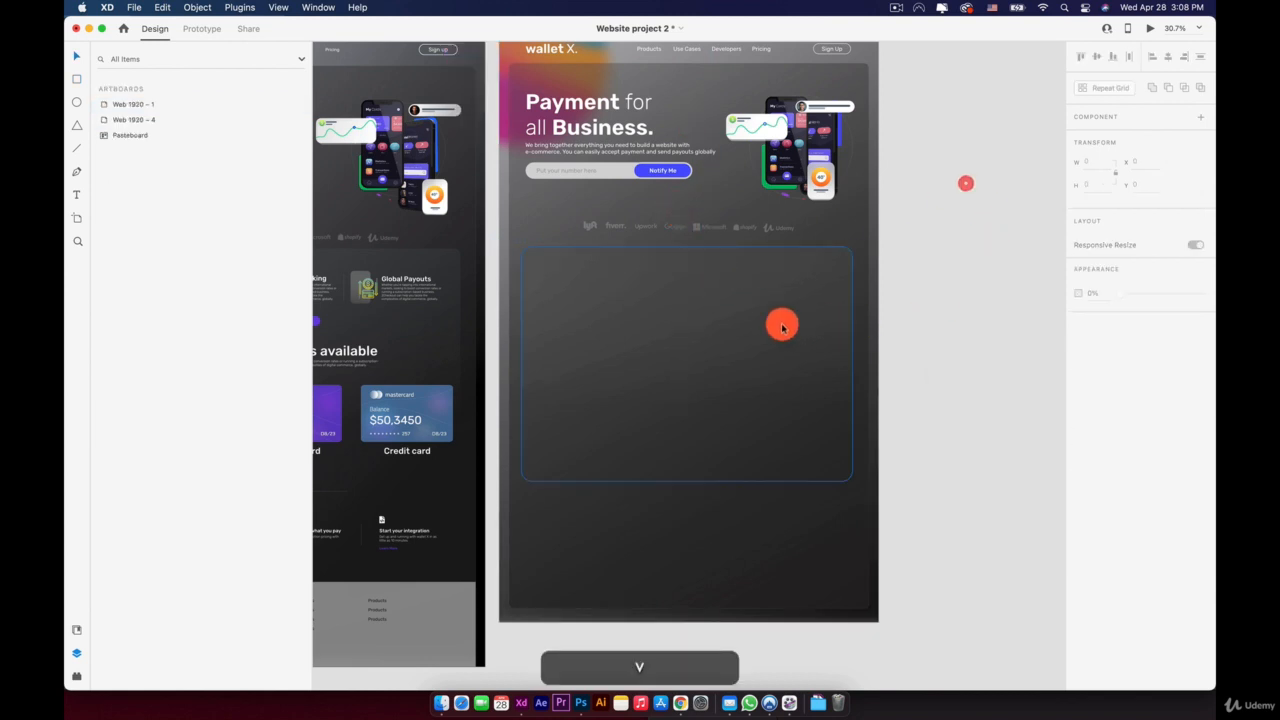
Step: Try a background blur on the rounded panel and turn it off again
click(771, 323)
scroll(785, 330, up, 2)
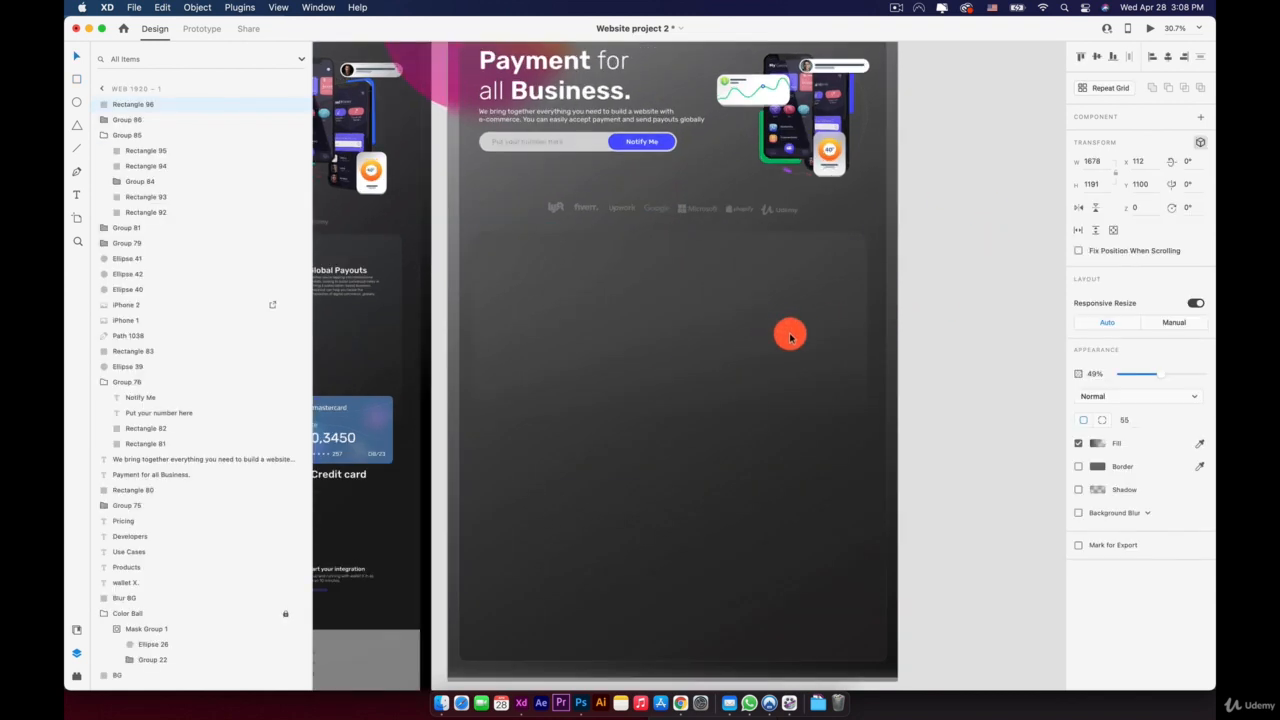
click(980, 346)
key(space)
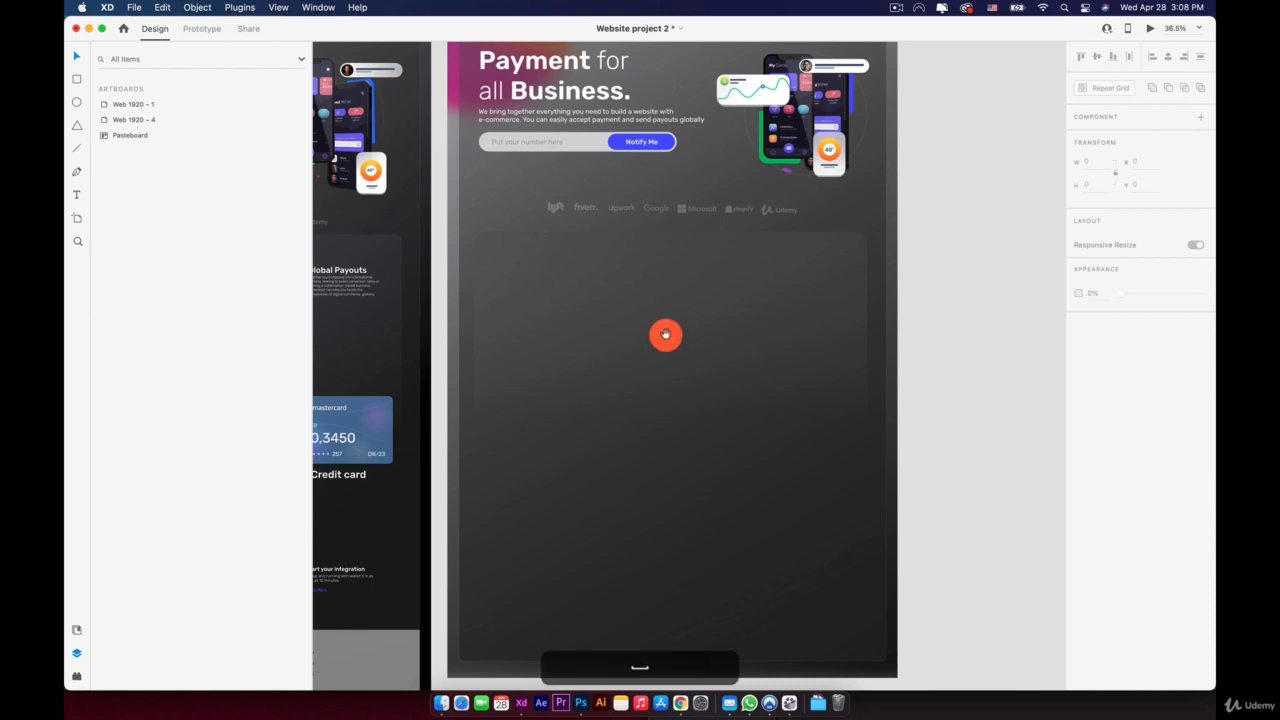
drag(666, 334, 789, 349)
click(834, 349)
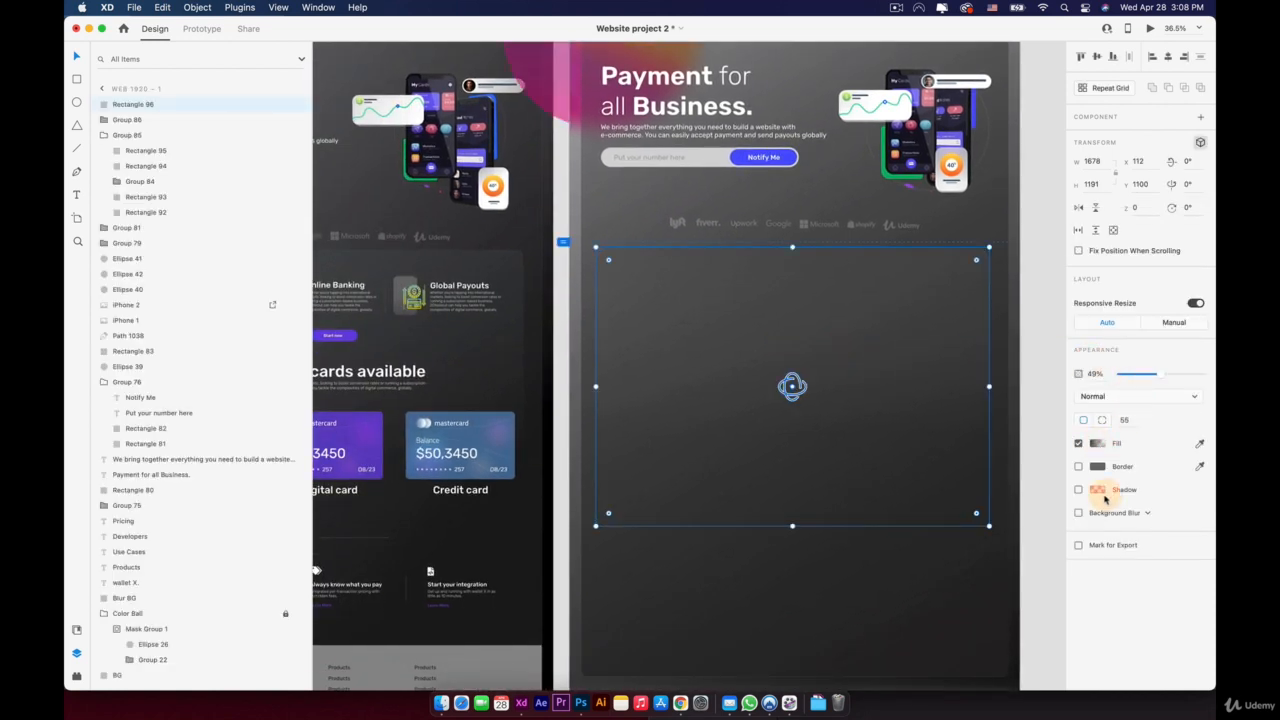
click(1079, 513)
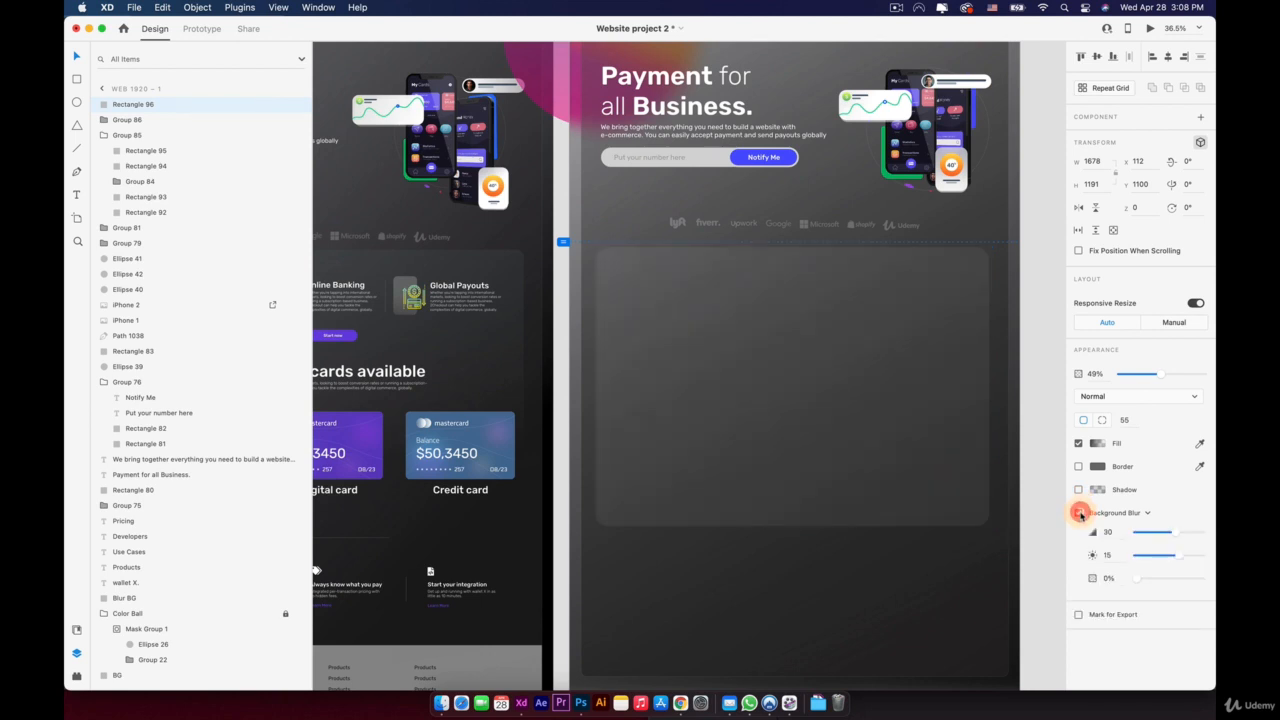
click(1079, 513)
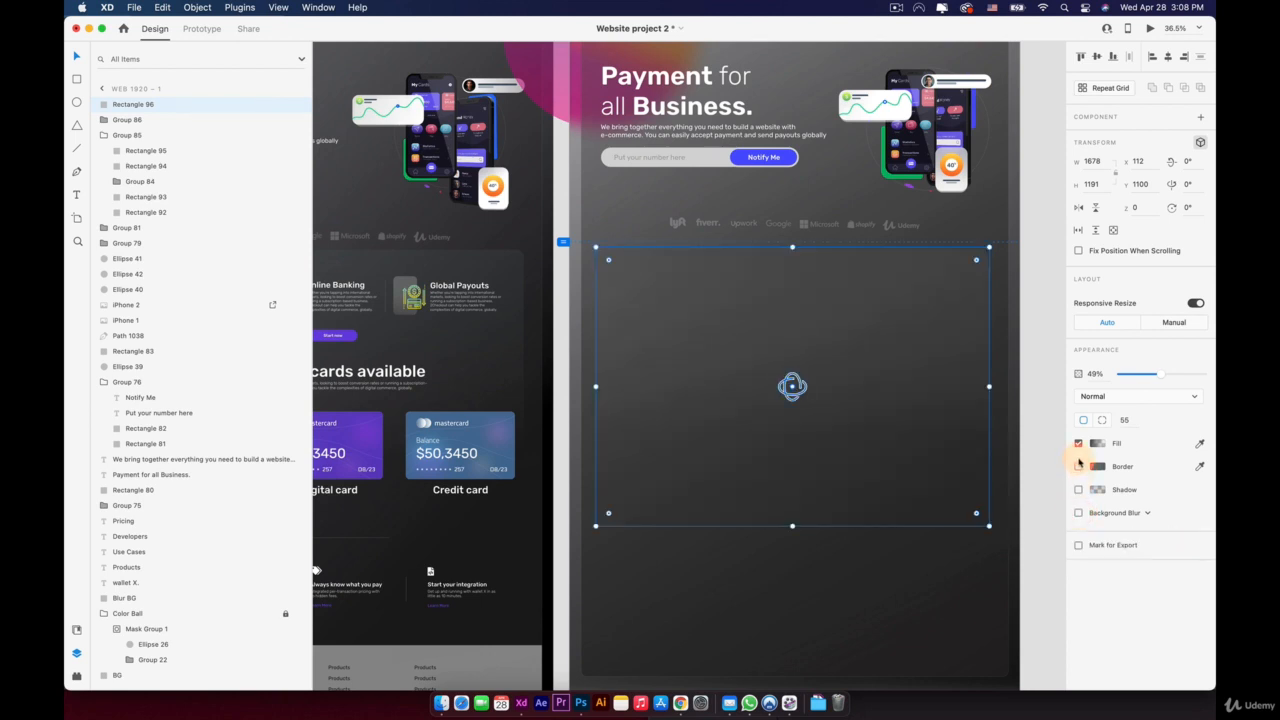
Step: Try a shadow on the rounded panel and turn it off again
click(1078, 489)
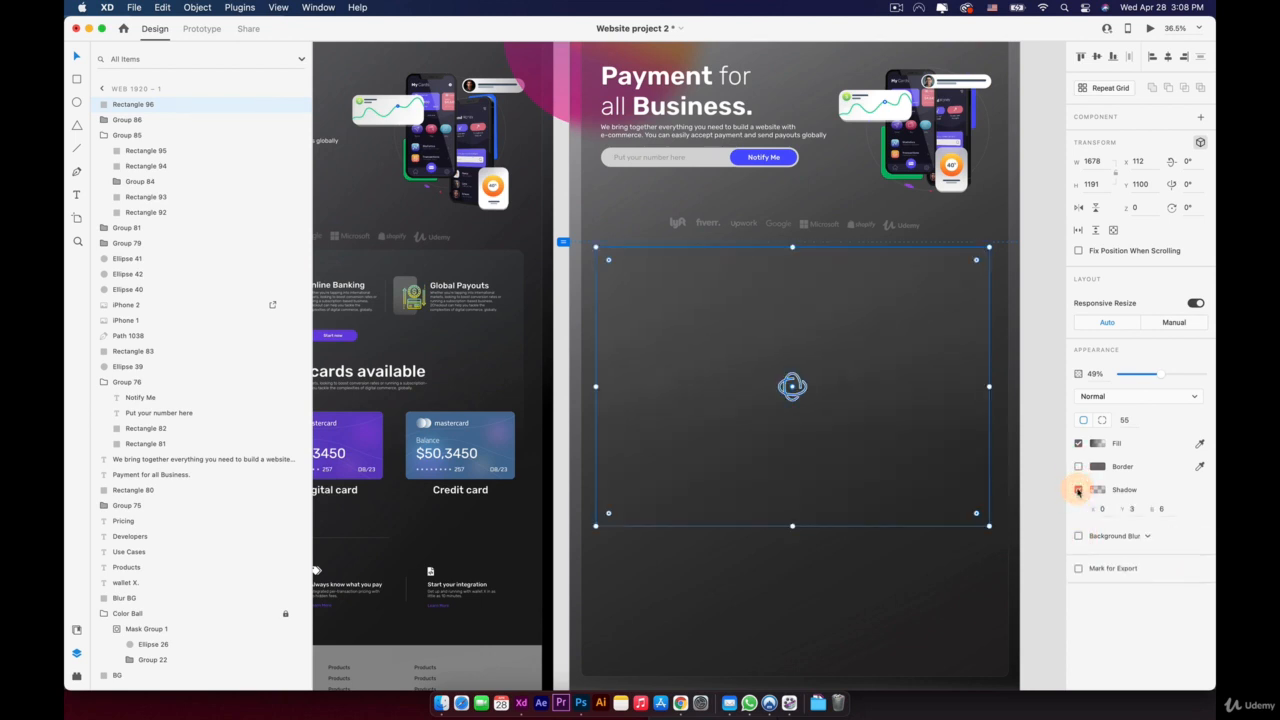
click(1077, 489)
click(1077, 489)
click(1077, 489)
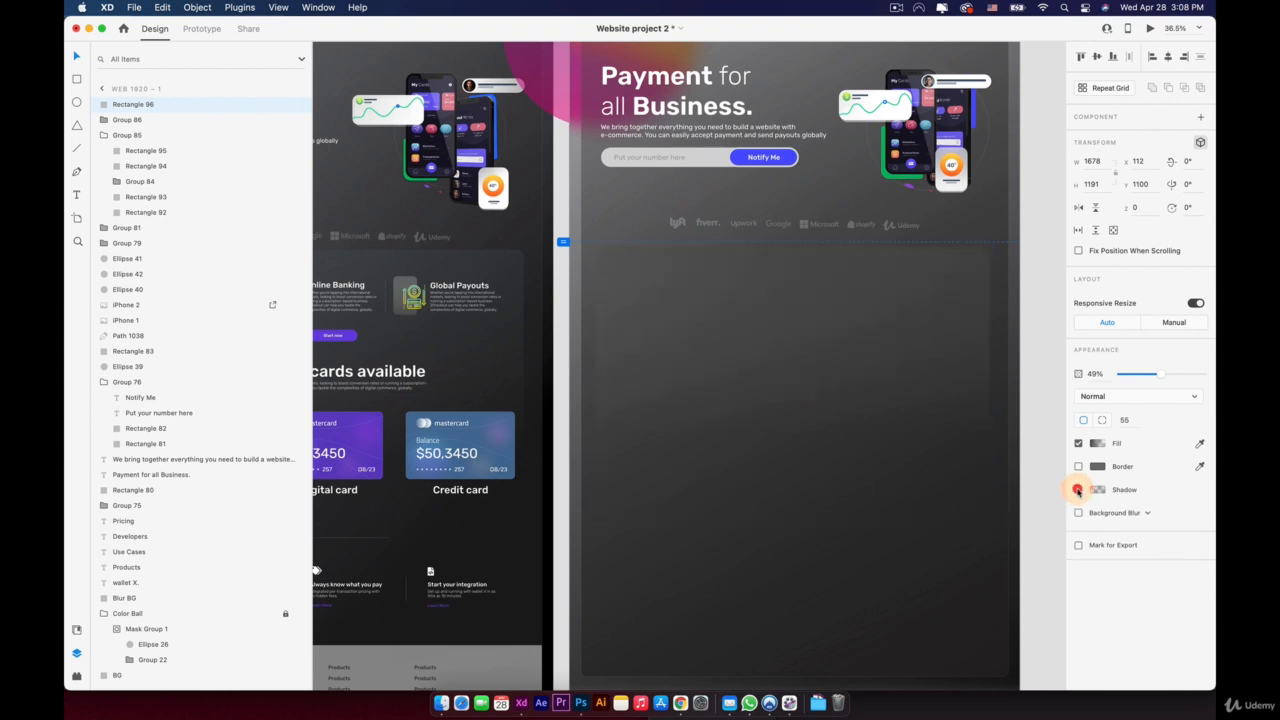
Step: Shorten the panel's gradient by raising its end point slightly, darken its start stop to #1D1D1D, and deselect the panel
click(1097, 443)
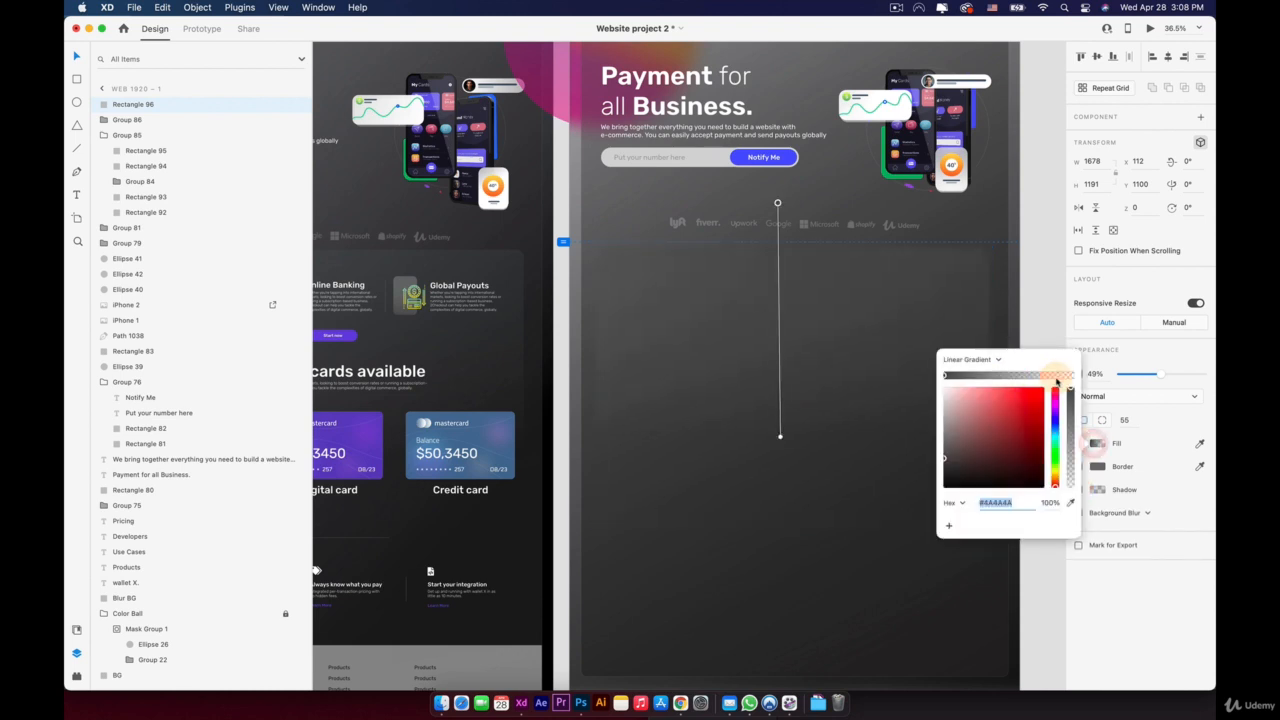
drag(1072, 390, 1073, 464)
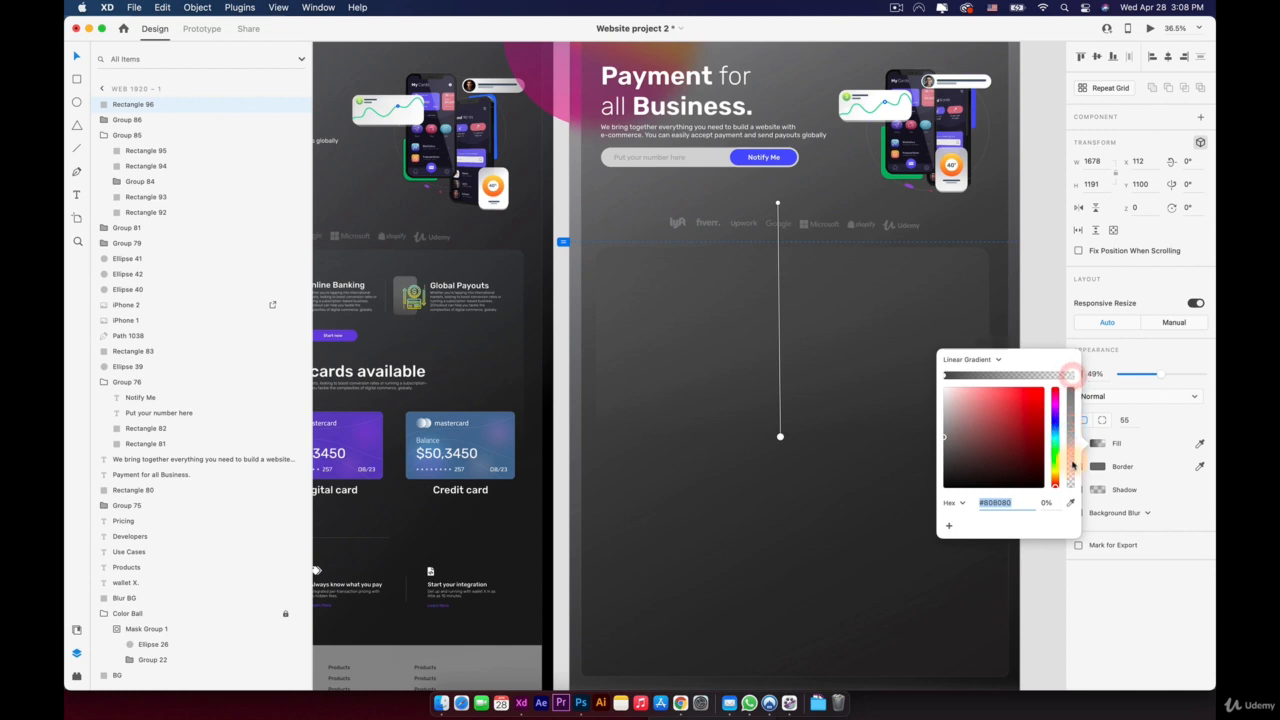
drag(778, 434, 775, 421)
click(940, 377)
drag(944, 456, 944, 470)
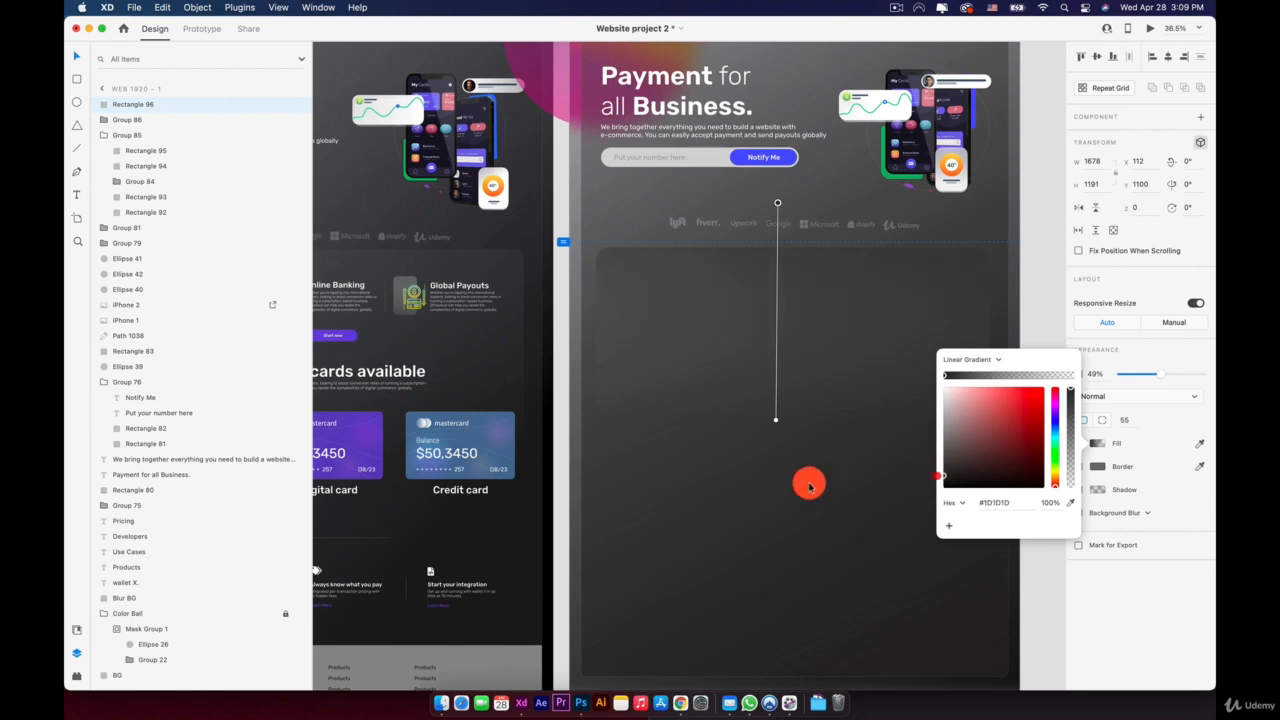
click(812, 480)
click(792, 216)
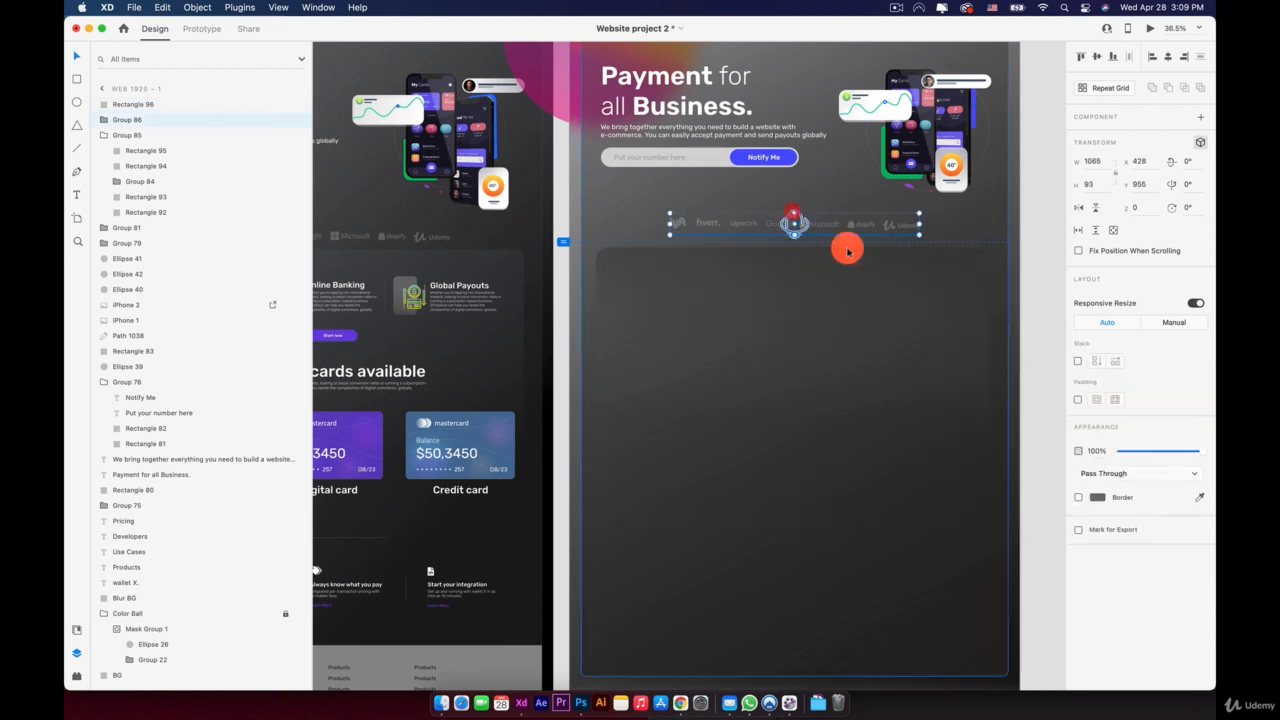
click(1025, 296)
Step: Duplicate the three-feature row from the finished artboard onto the pasteboard below the second artboard
key(space)
drag(859, 345, 834, 264)
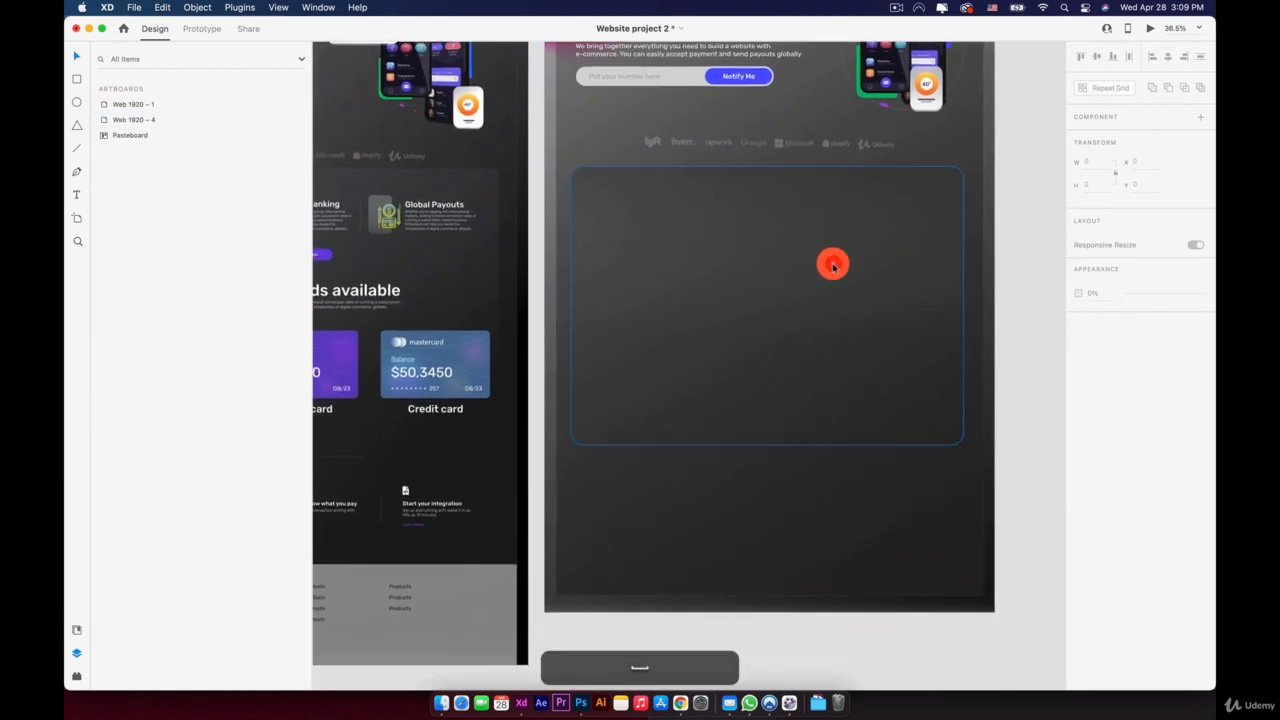
scroll(833, 263, down, 3)
key(space)
drag(696, 233, 817, 217)
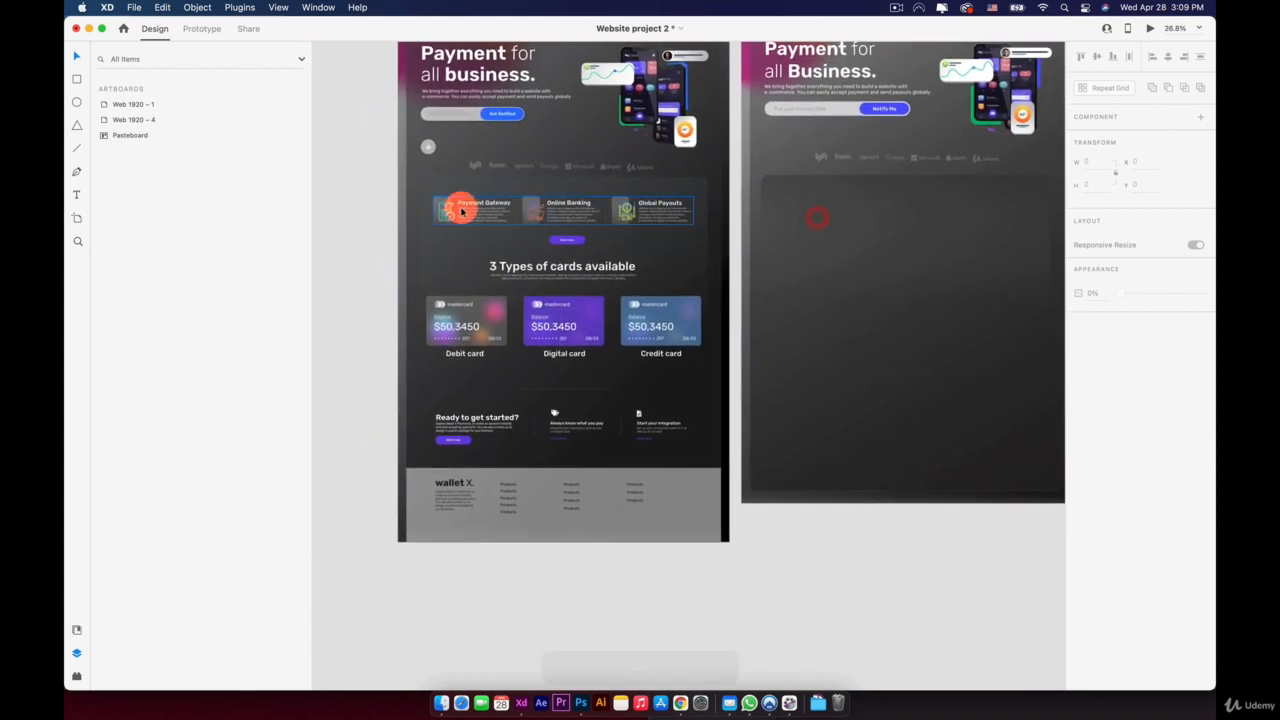
click(499, 212)
key(super+c)
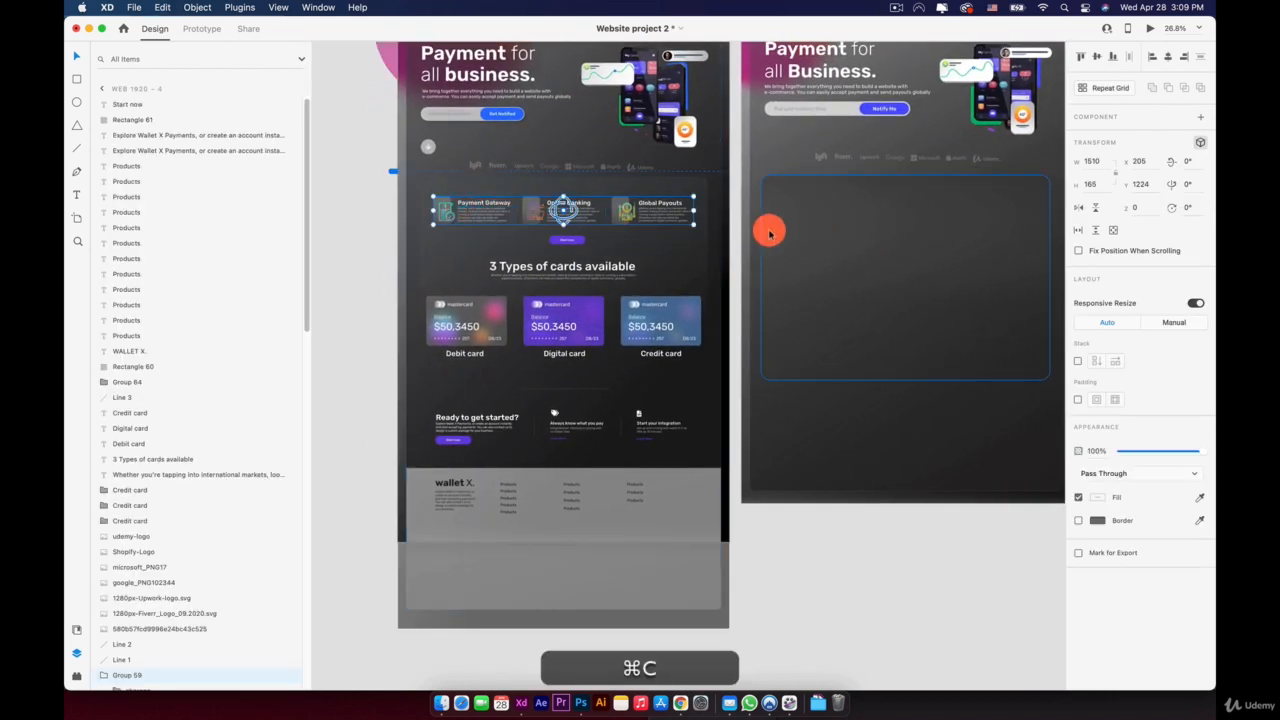
scroll(768, 230, down, 2)
key(space)
drag(849, 251, 666, 197)
drag(428, 158, 766, 447)
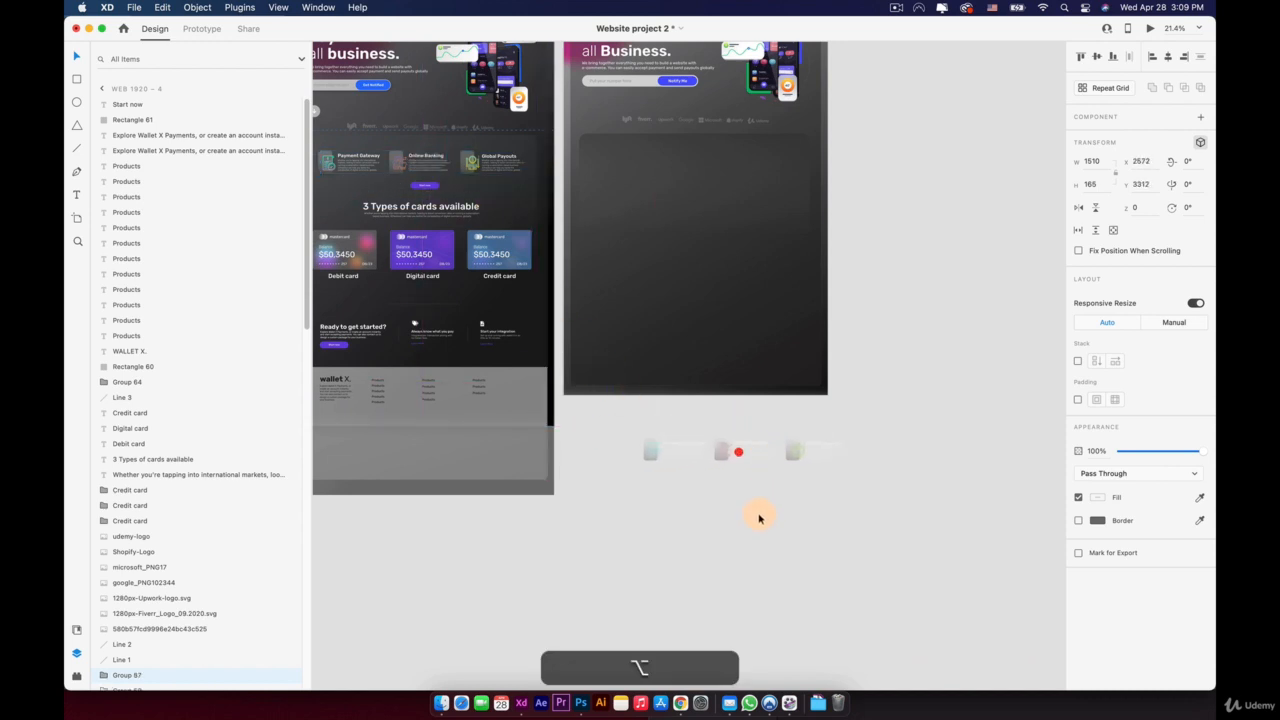
click(759, 510)
Step: Try to duplicate the three loose feature icons from the pasteboard beside the finished artboard to the area below the artboards
scroll(759, 510, up, 3)
key(space)
drag(583, 340, 829, 309)
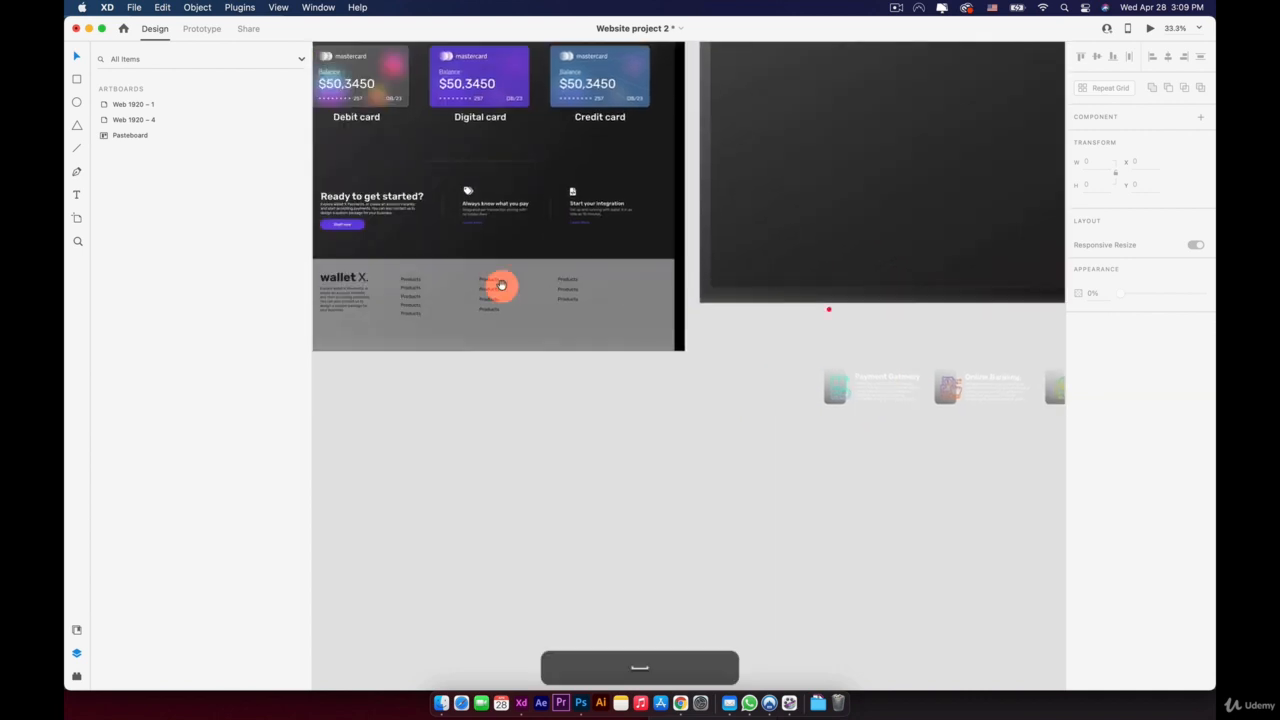
drag(503, 290, 829, 304)
drag(430, 252, 676, 292)
click(491, 144)
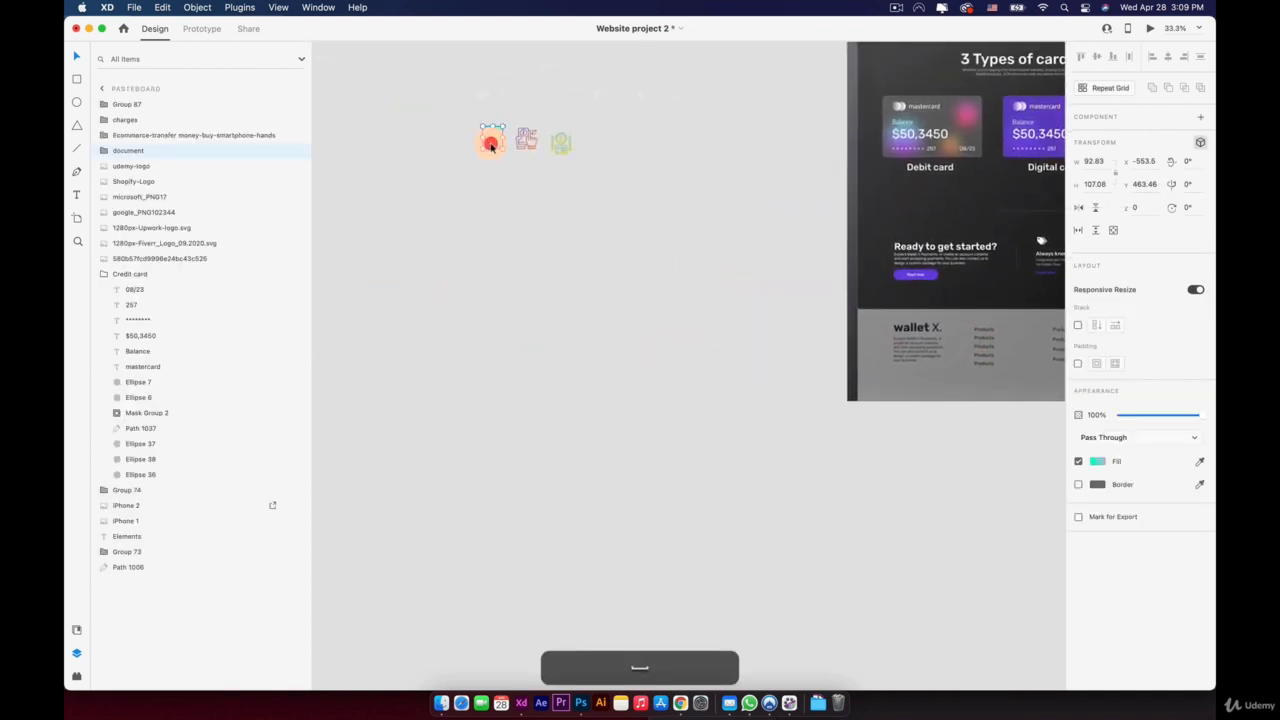
drag(619, 134, 491, 136)
key(super+c)
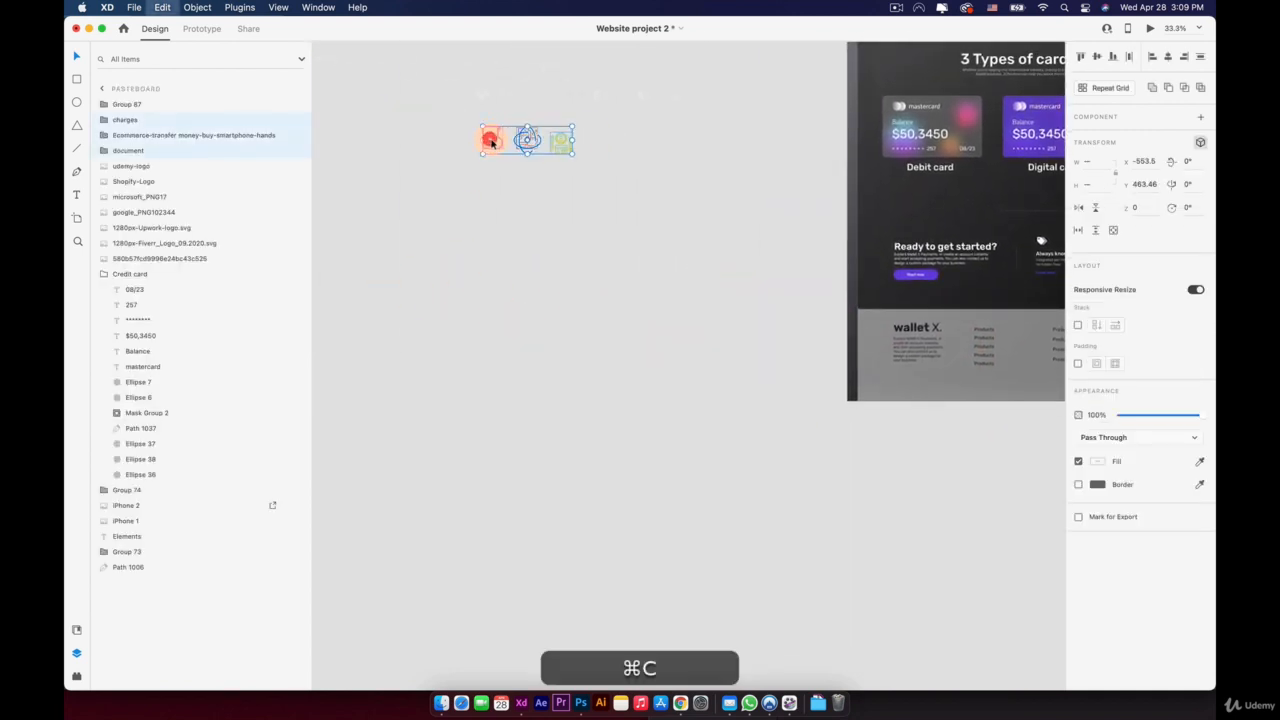
key(space)
drag(855, 314, 634, 242)
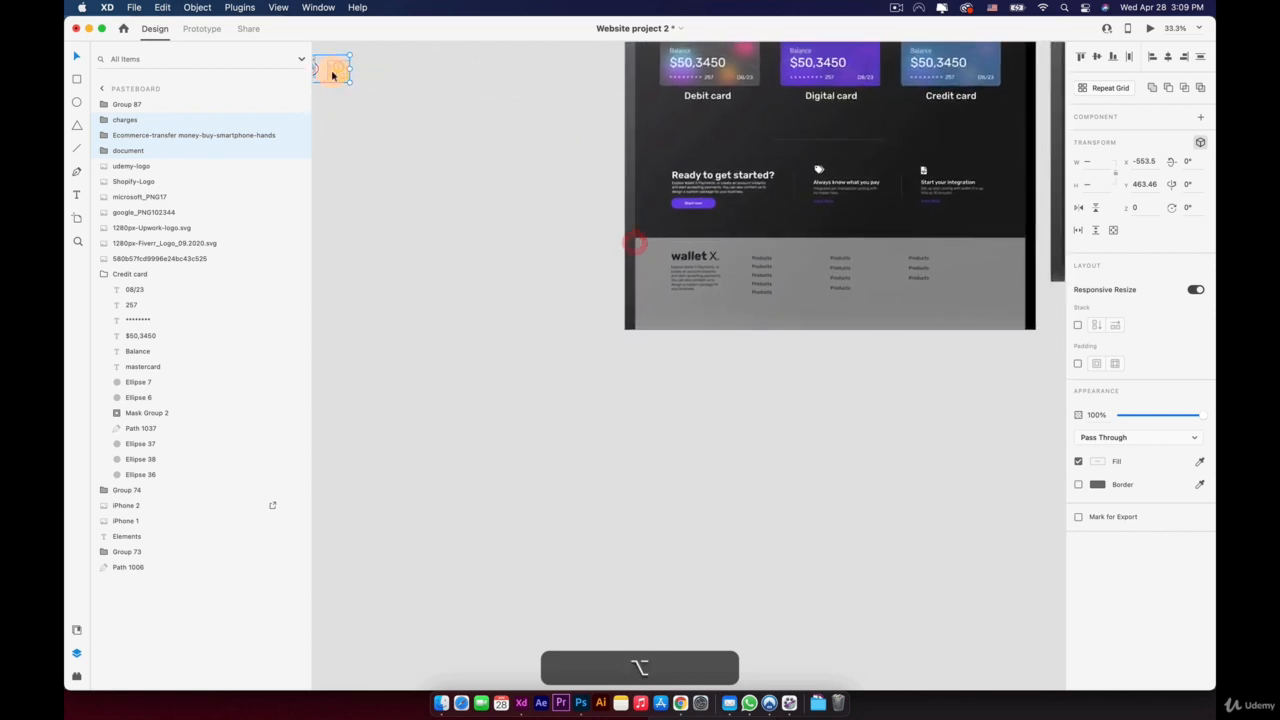
mouse_move(332, 72)
mouse_down()
mouse_move(966, 554)
mouse_move(989, 538)
mouse_up()
click(822, 492)
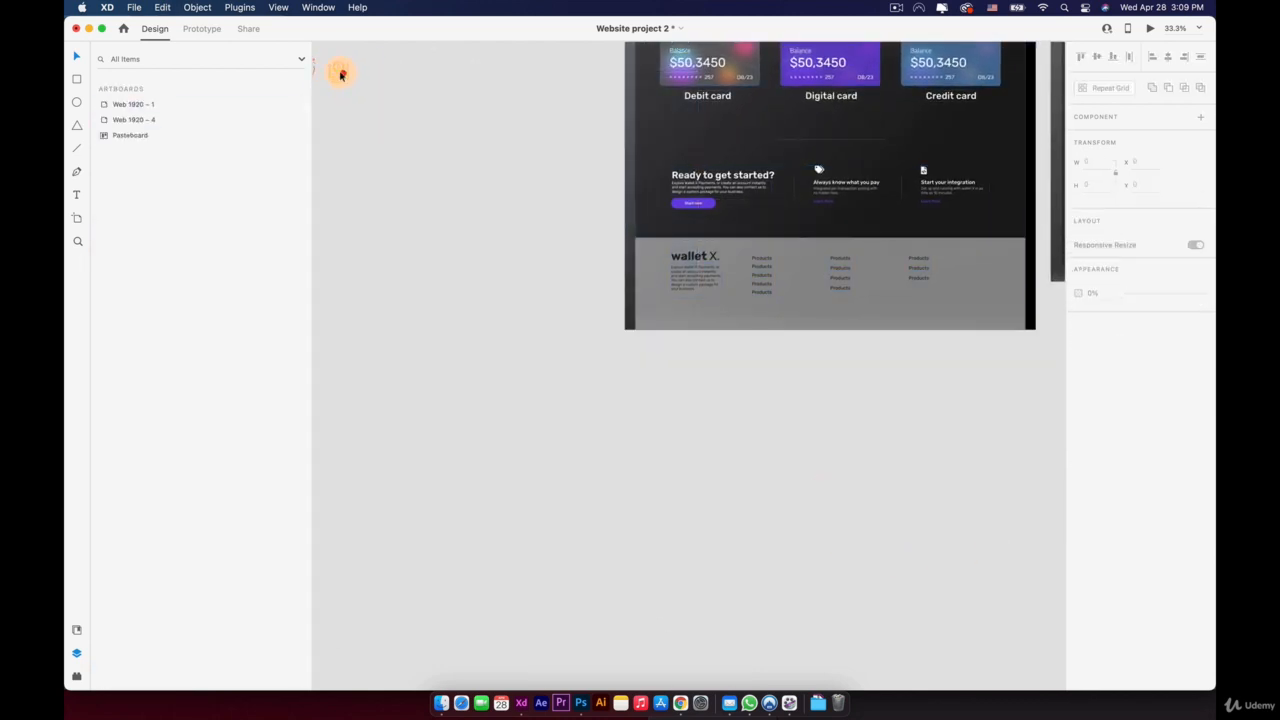
Step: Copy the loose document icon, paste it below the duplicated feature row, and align it with the row's left edge
key(space)
drag(367, 105, 494, 139)
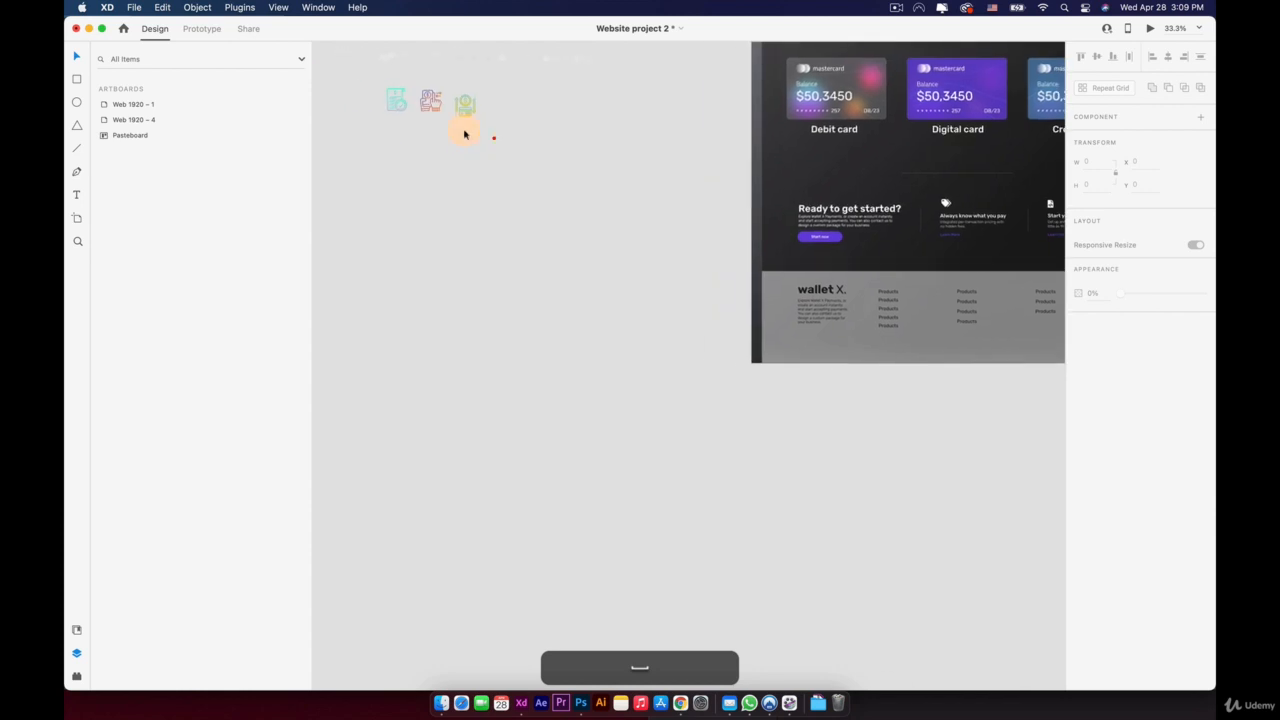
click(389, 98)
key(cmd+c)
scroll(780, 315, right, 10)
scroll(780, 315, down, 3)
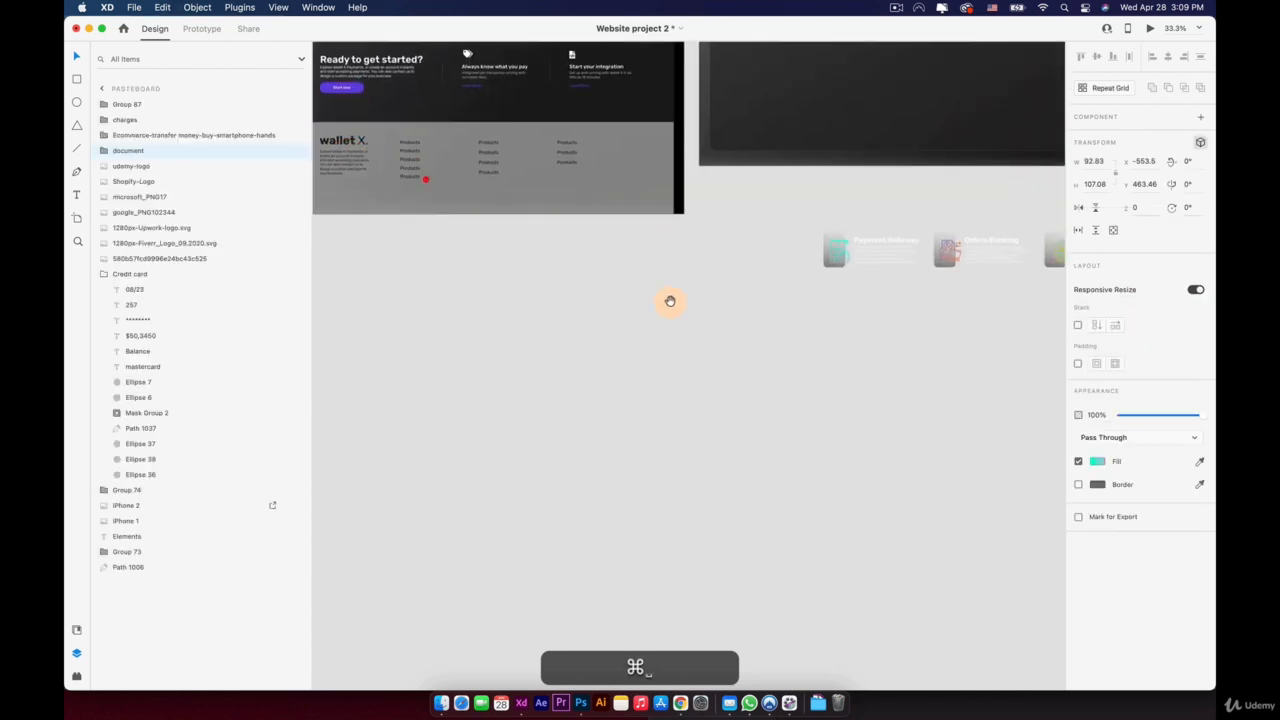
click(529, 311)
key(cmd+v)
scroll(678, 363, up, 5)
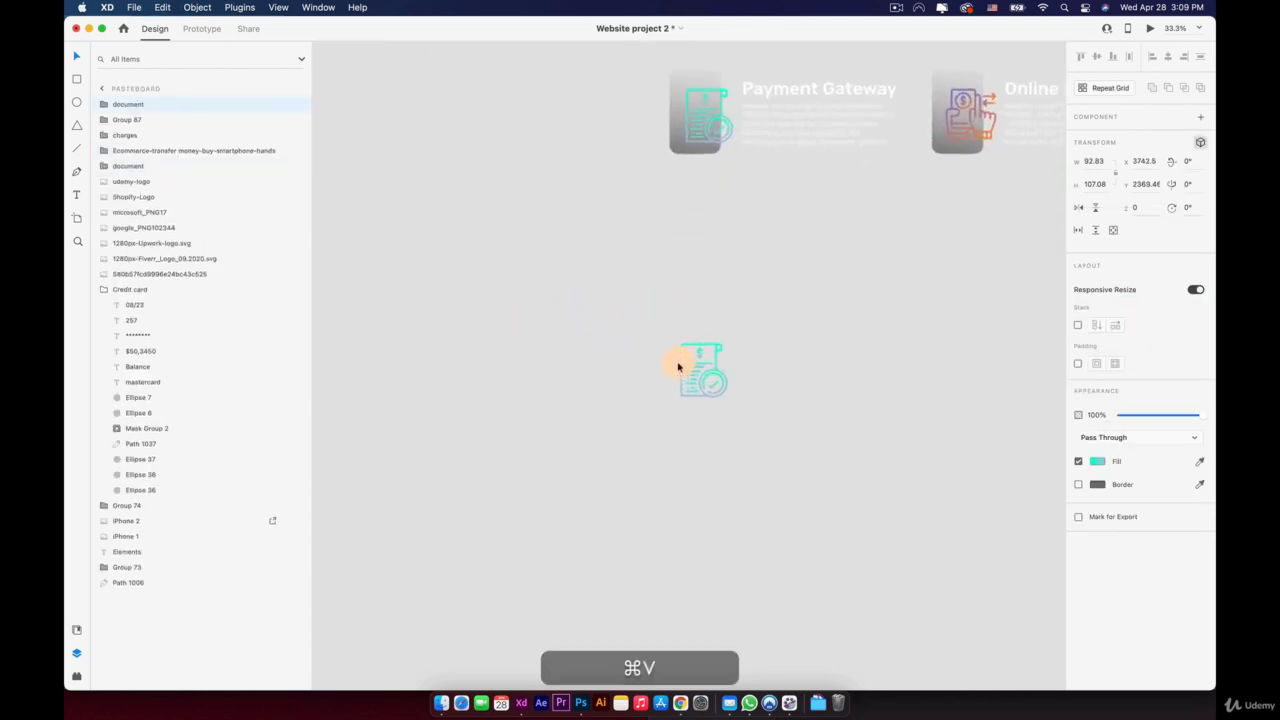
key(space)
drag(620, 220, 594, 300)
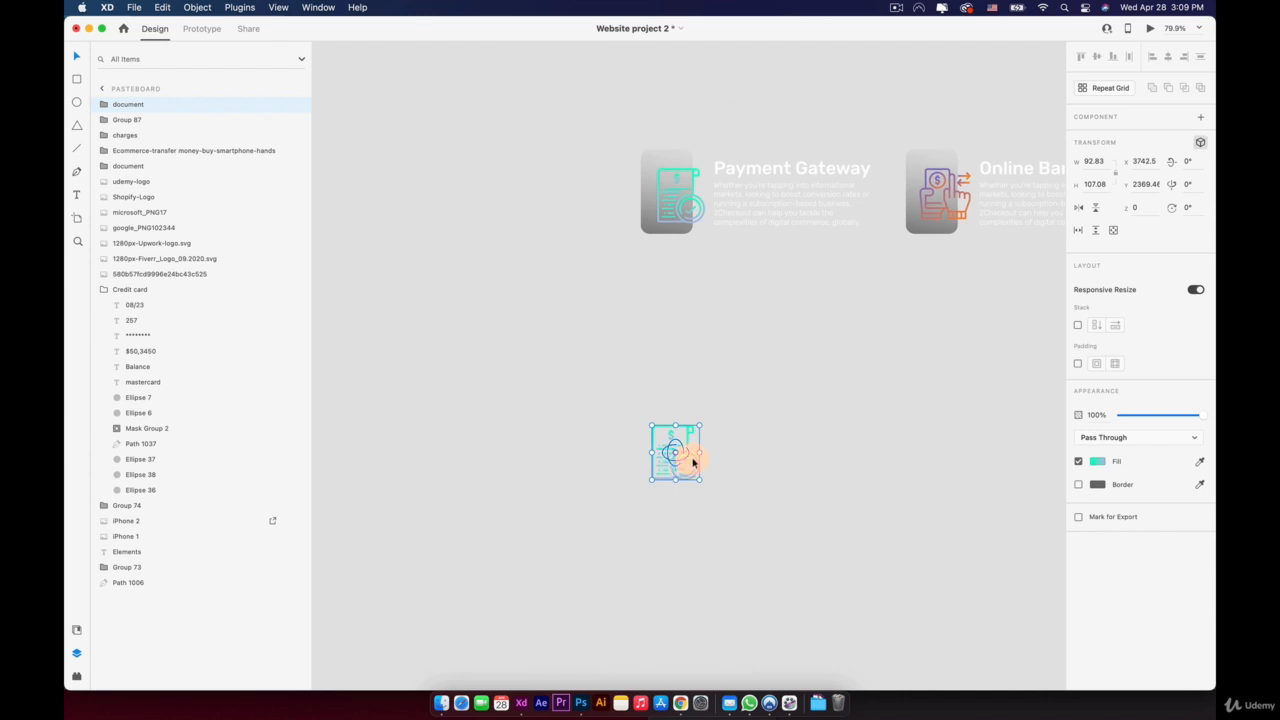
drag(688, 458, 681, 330)
Step: Examine the gradient fill of the rounded card behind the duplicated Payment Gateway icon
click(658, 168)
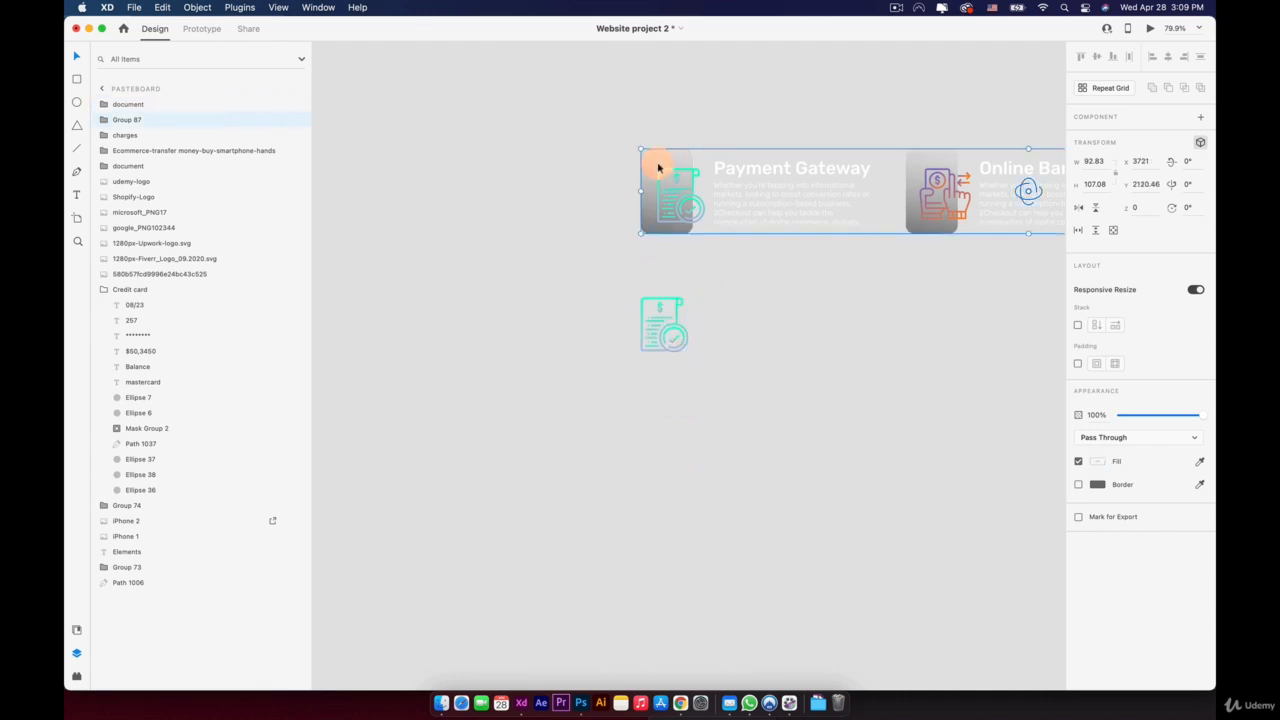
double_click(657, 163)
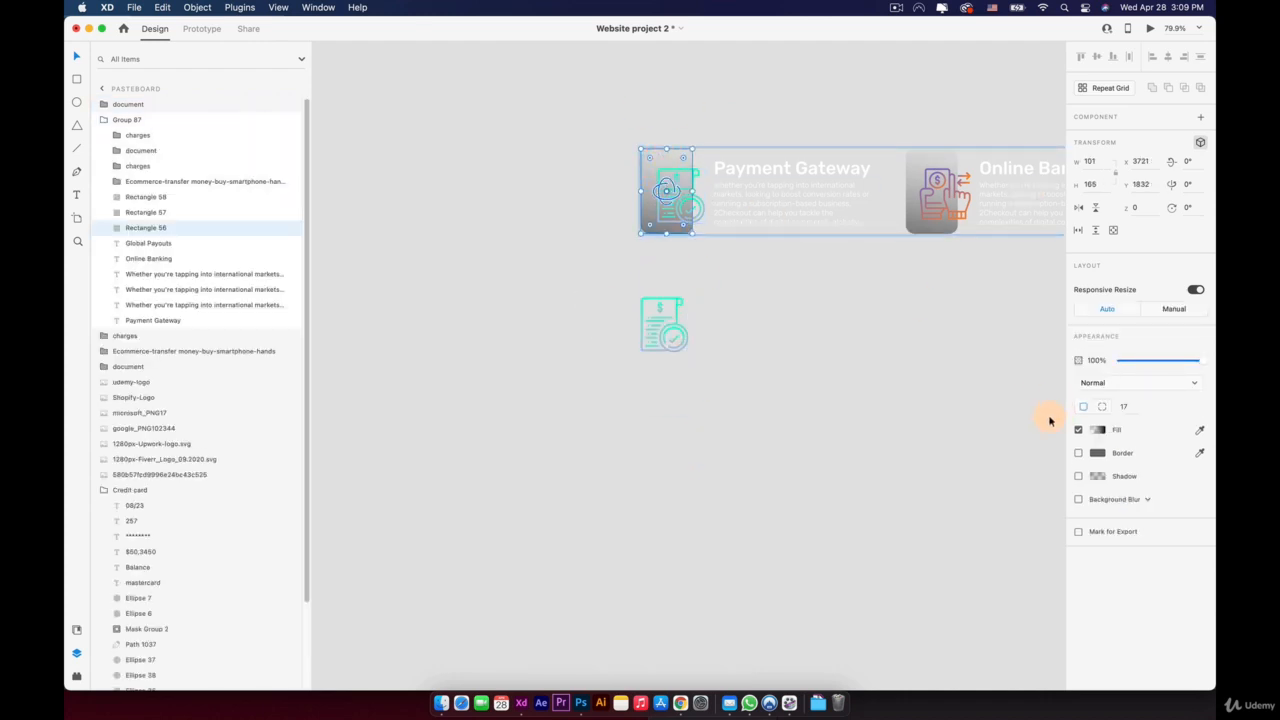
click(1105, 437)
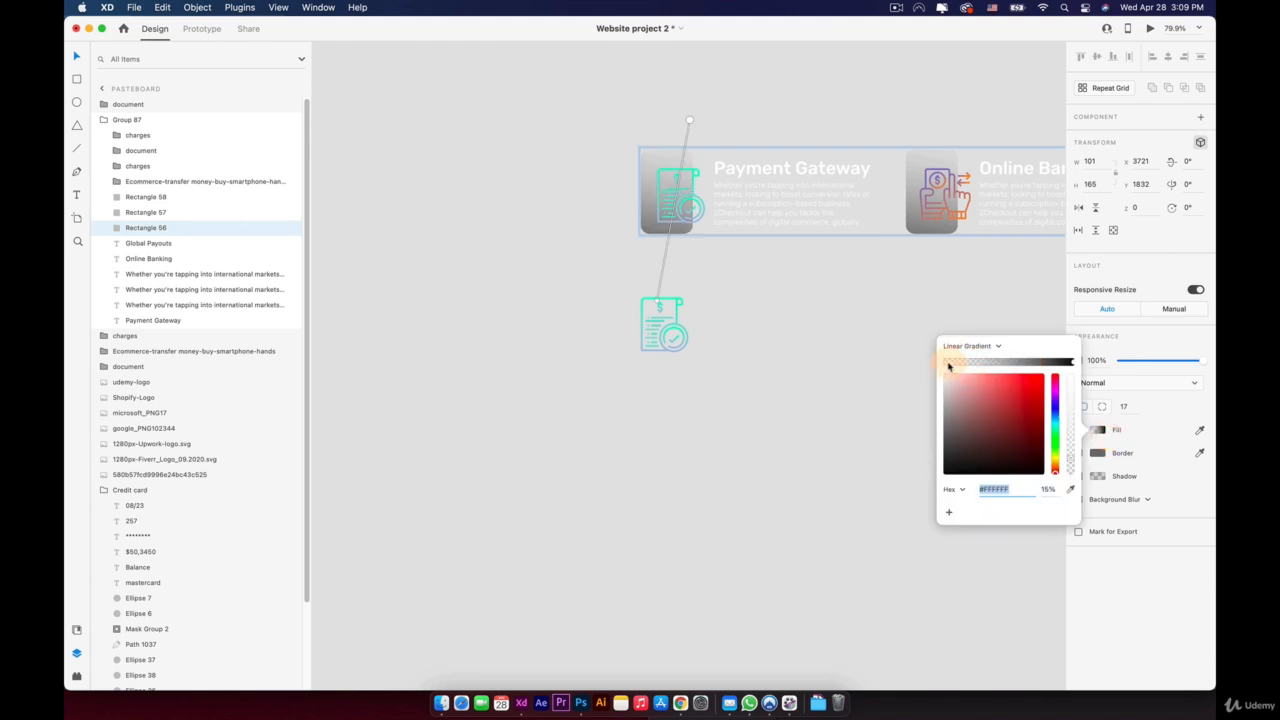
click(811, 360)
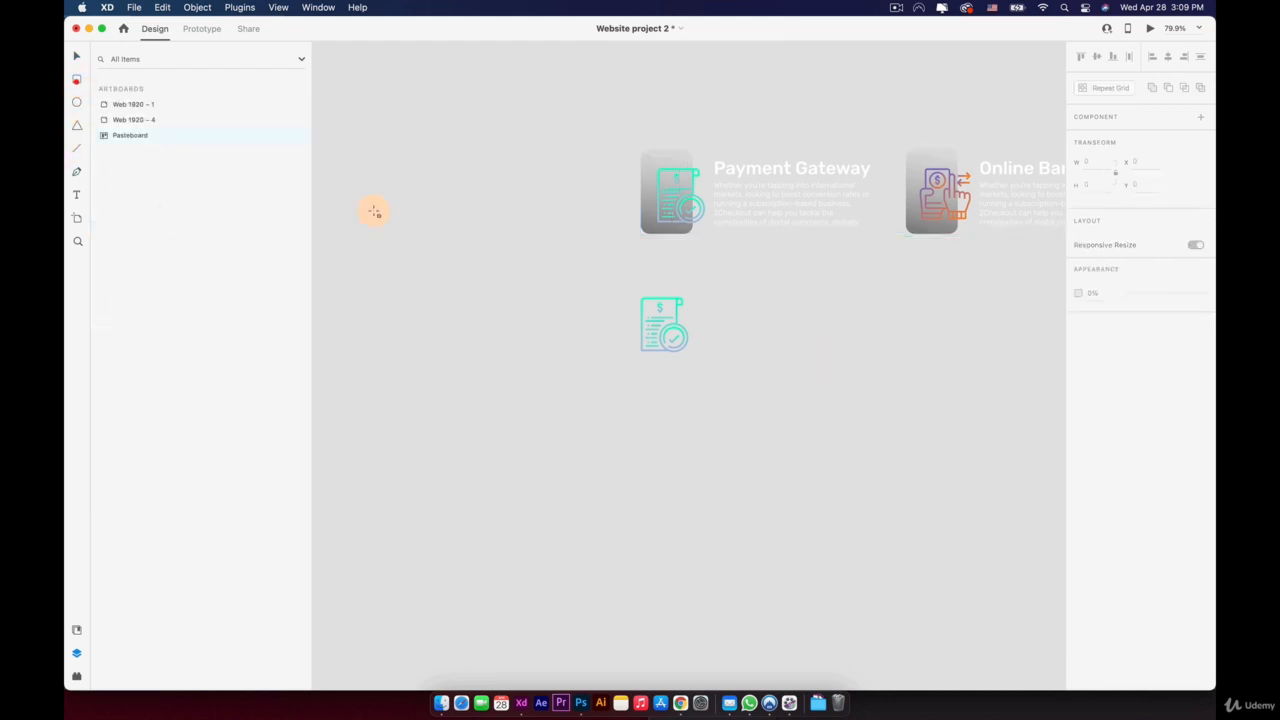
Step: Draw a borderless rounded rectangle about 100 × 168 with a corner radius of 17, placed to the right of the pasted document icon
mouse_move(561, 157)
mouse_down()
mouse_move(626, 237)
mouse_move(614, 246)
mouse_up()
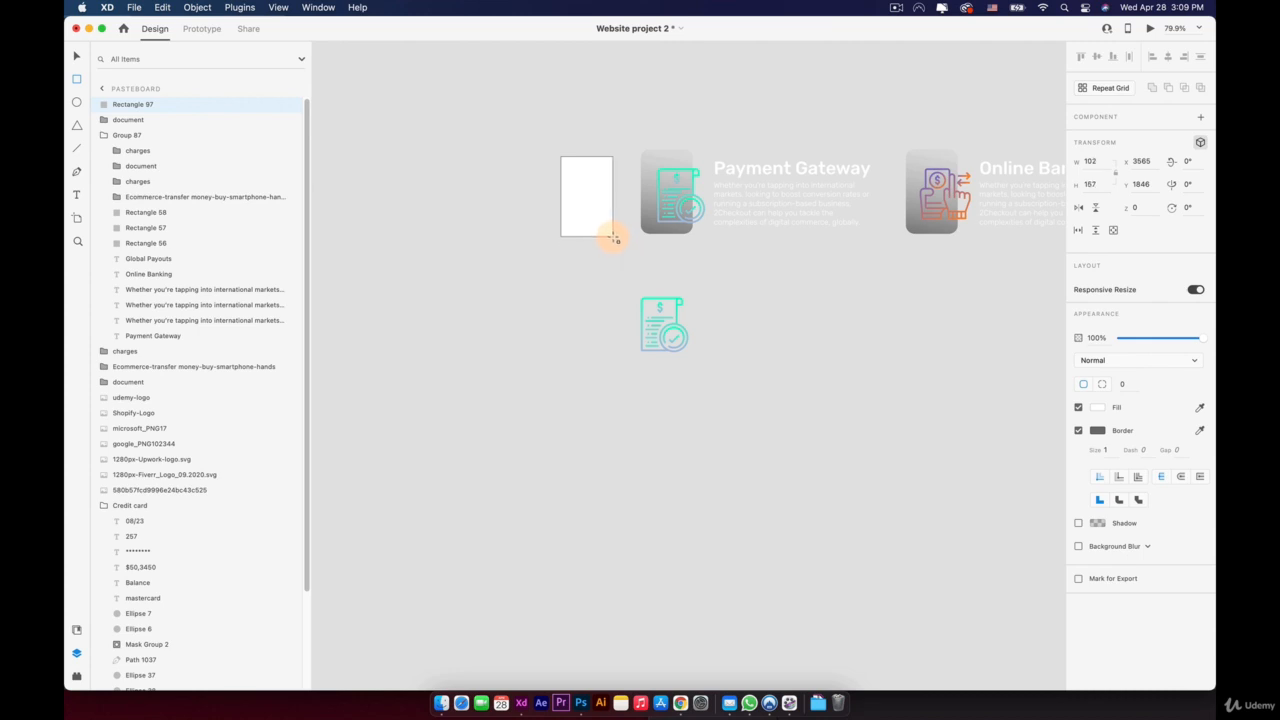
click(610, 170)
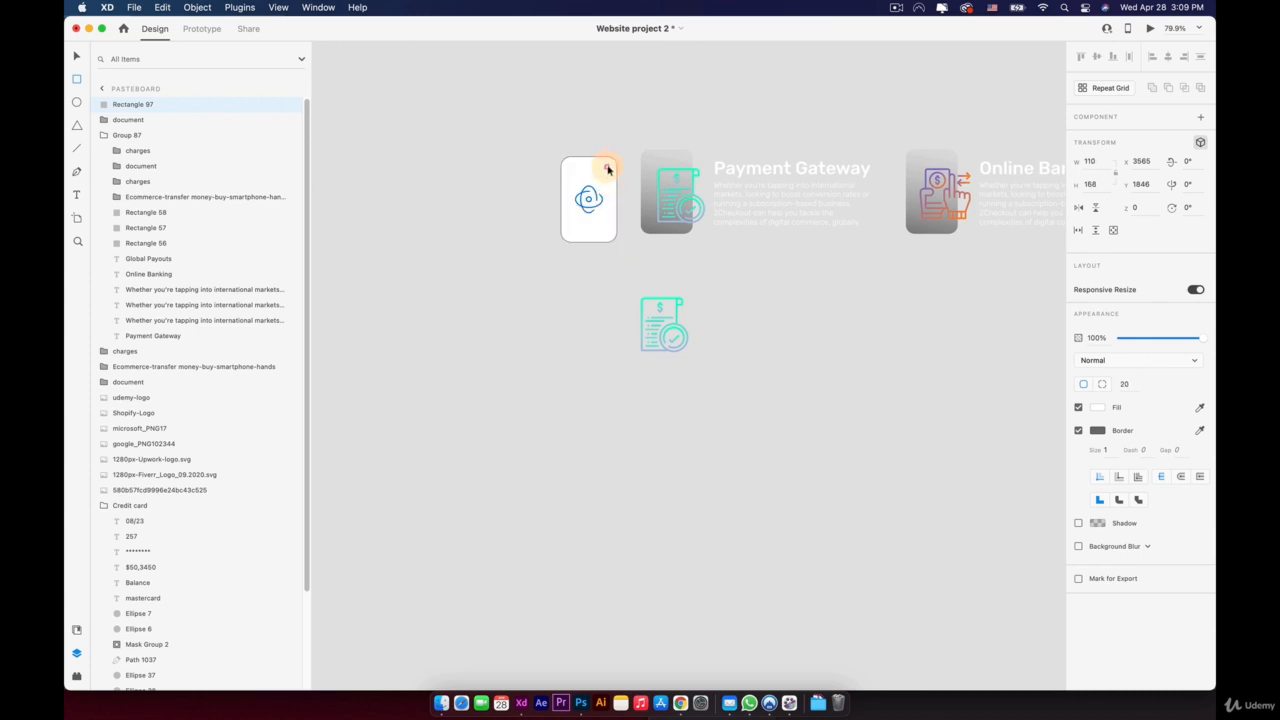
key(v)
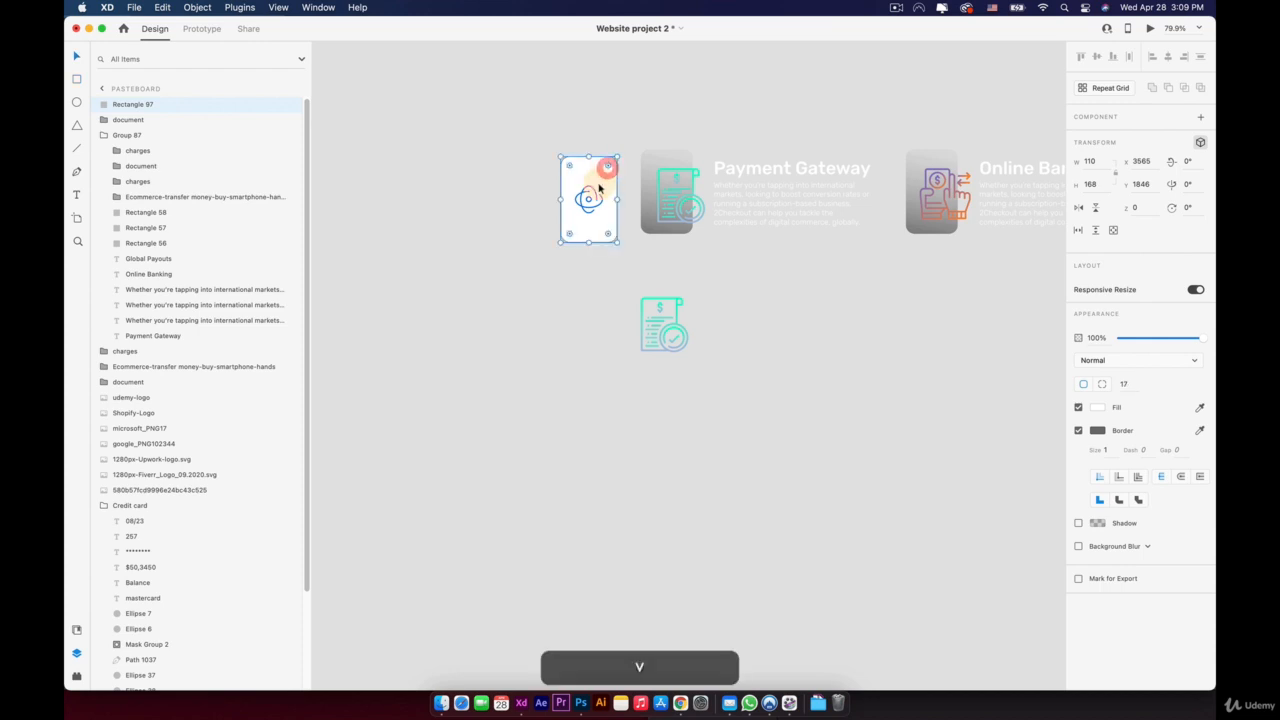
mouse_move(602, 181)
mouse_down()
mouse_move(607, 171)
mouse_move(709, 277)
mouse_move(746, 291)
mouse_up()
click(1078, 431)
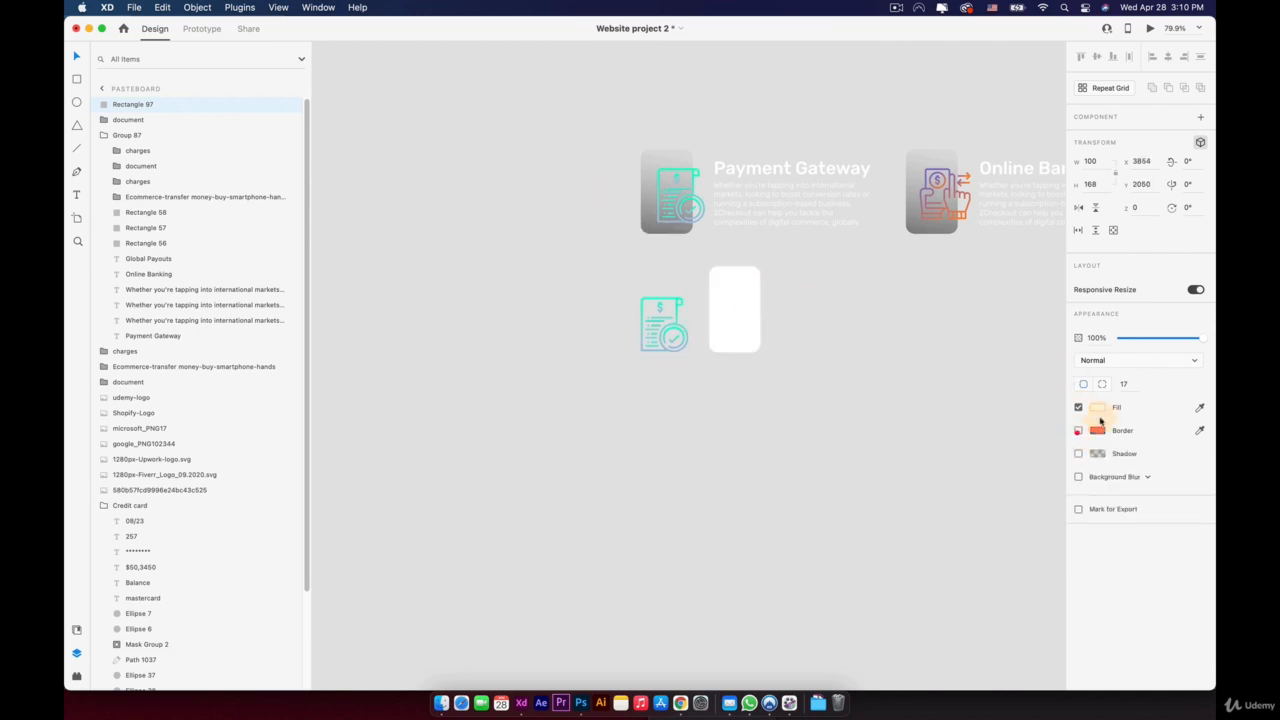
Step: Fill the new rounded rectangle with a linear gradient from white #FFFFFF to black #000000
click(1098, 408)
click(976, 331)
click(976, 345)
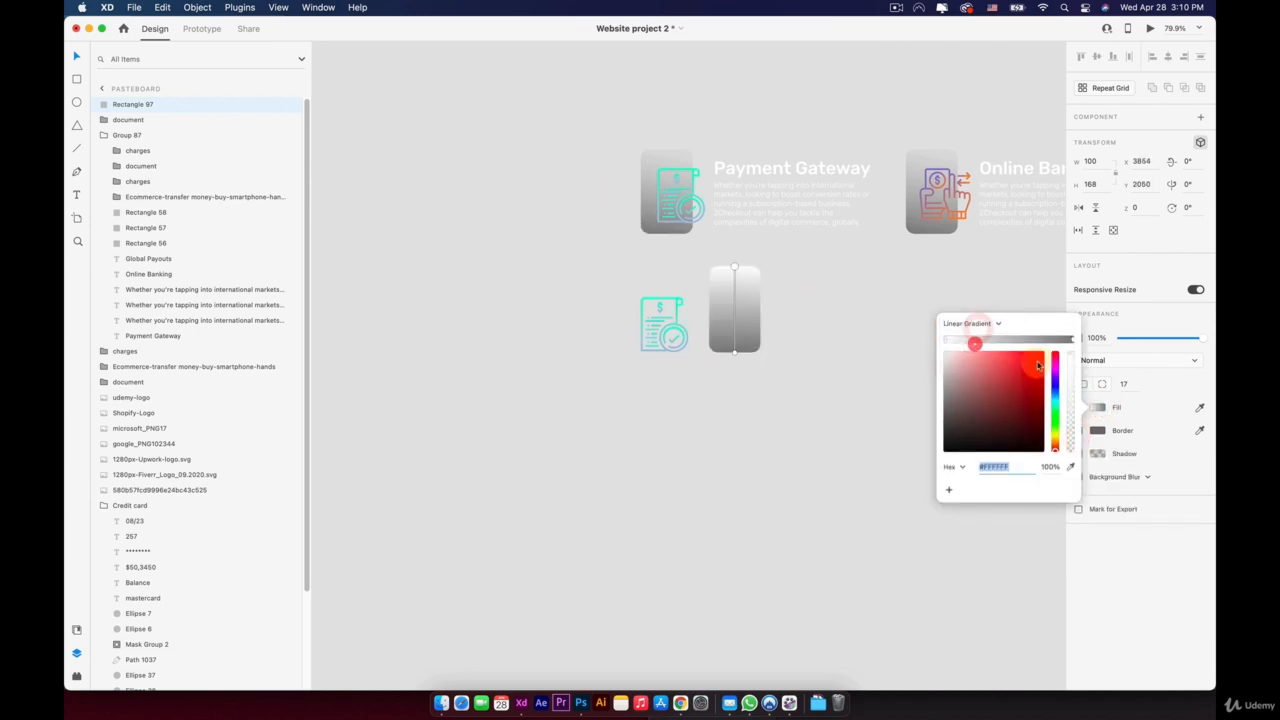
click(1072, 341)
drag(981, 398, 901, 467)
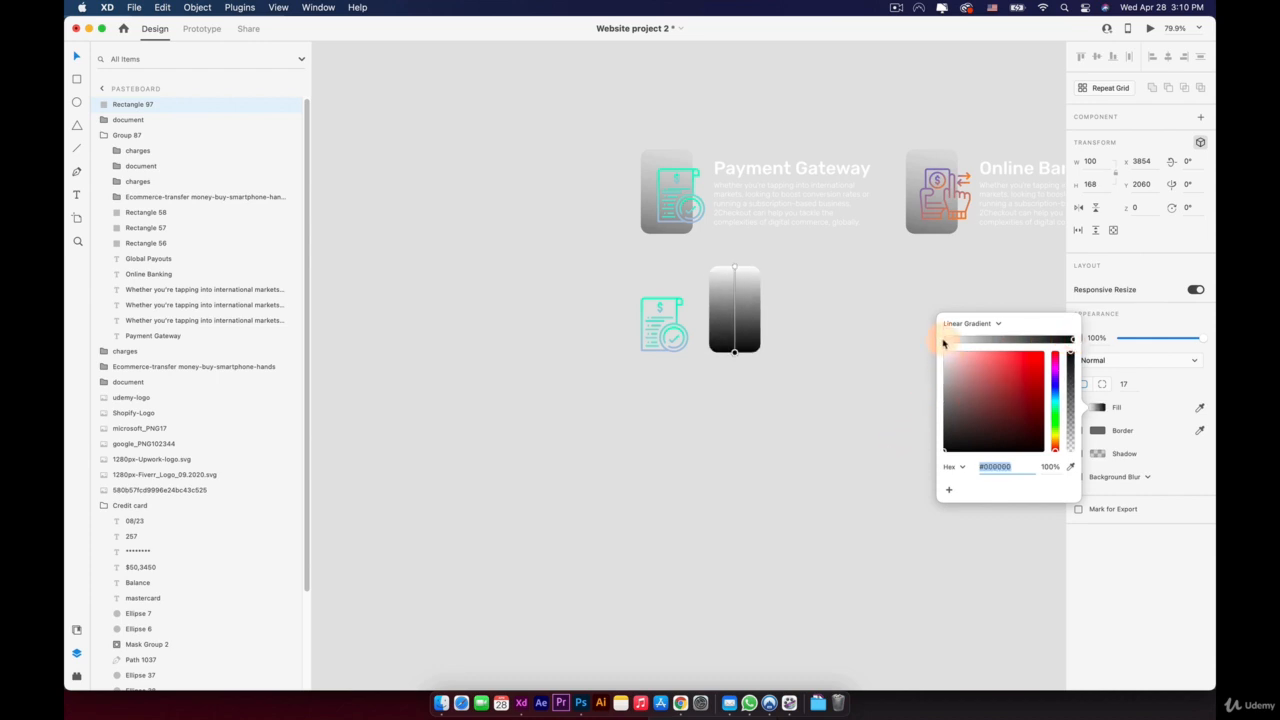
click(1071, 372)
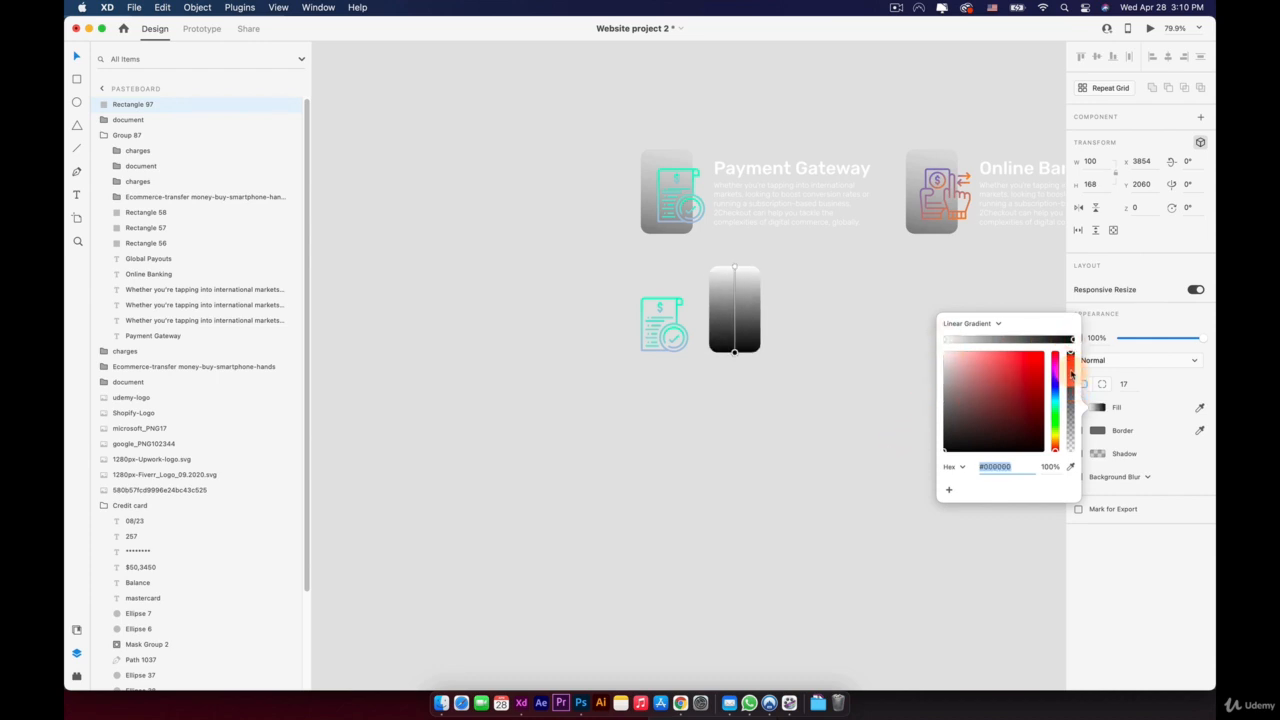
click(957, 343)
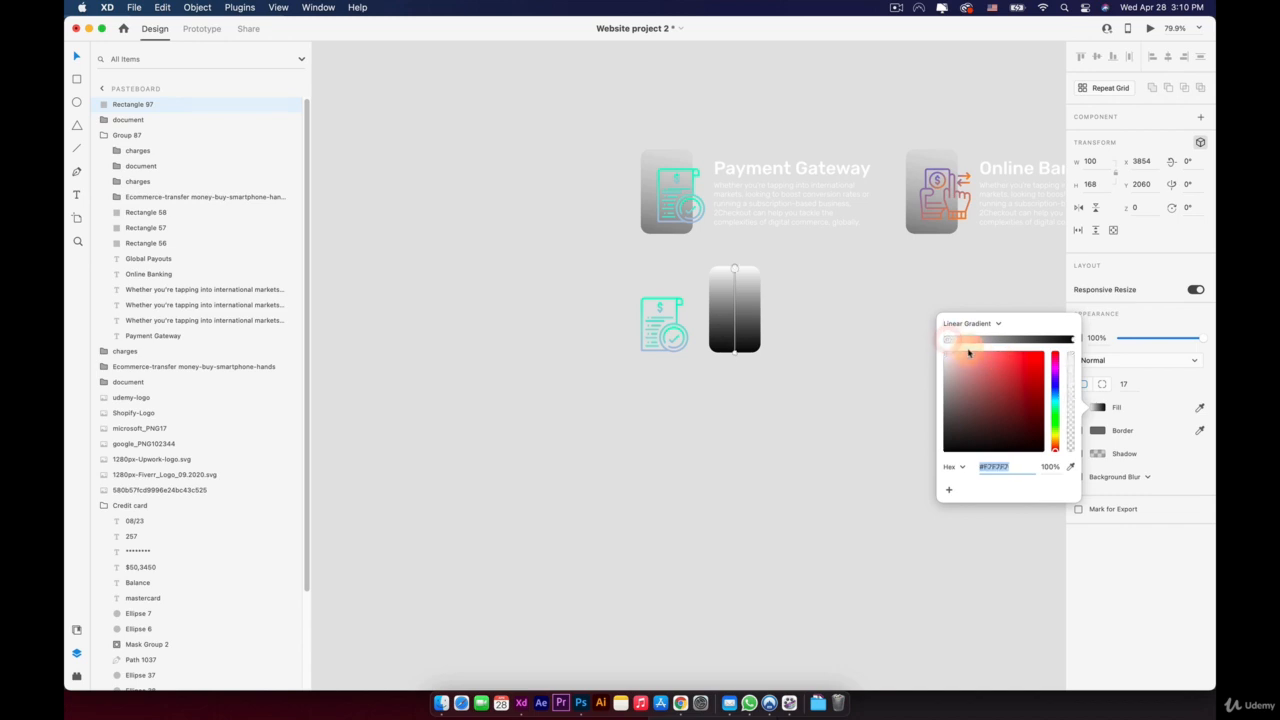
key(super+z)
click(954, 400)
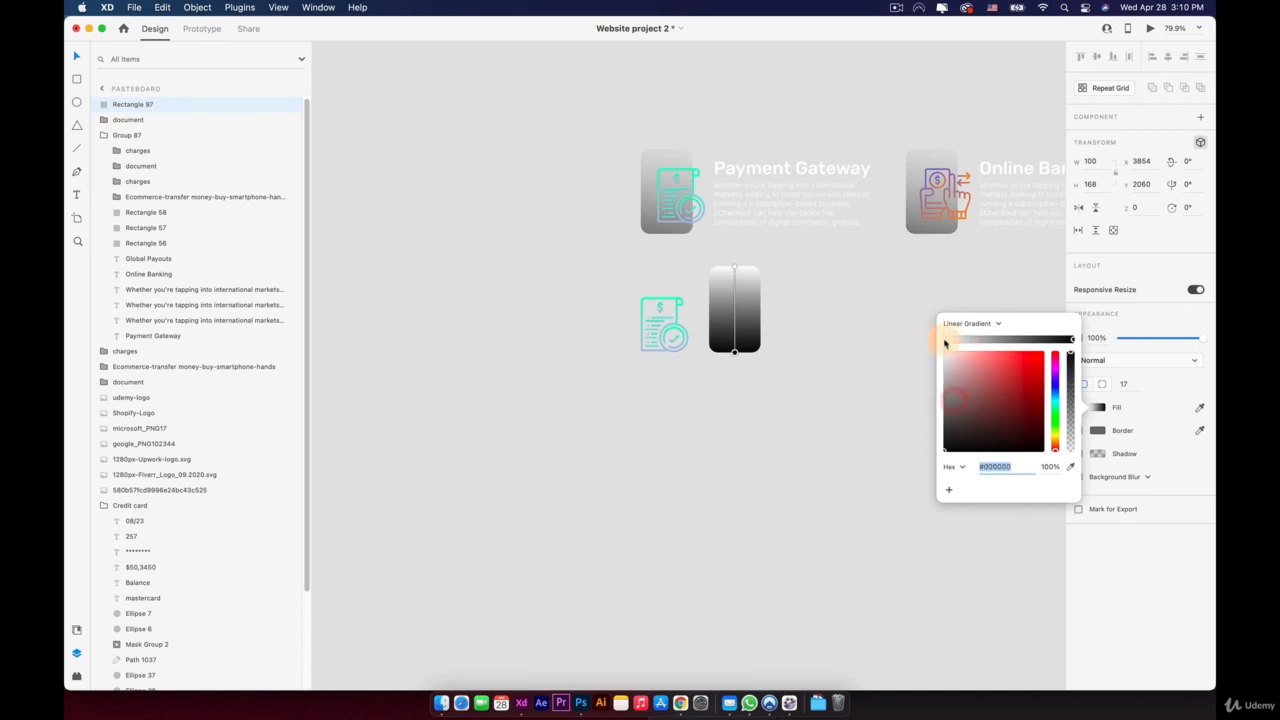
Step: Set the white gradient stop to 0% opacity and extend the gradient diagonally from above the card's upper right to below its lower left
click(945, 341)
drag(1071, 356, 1075, 463)
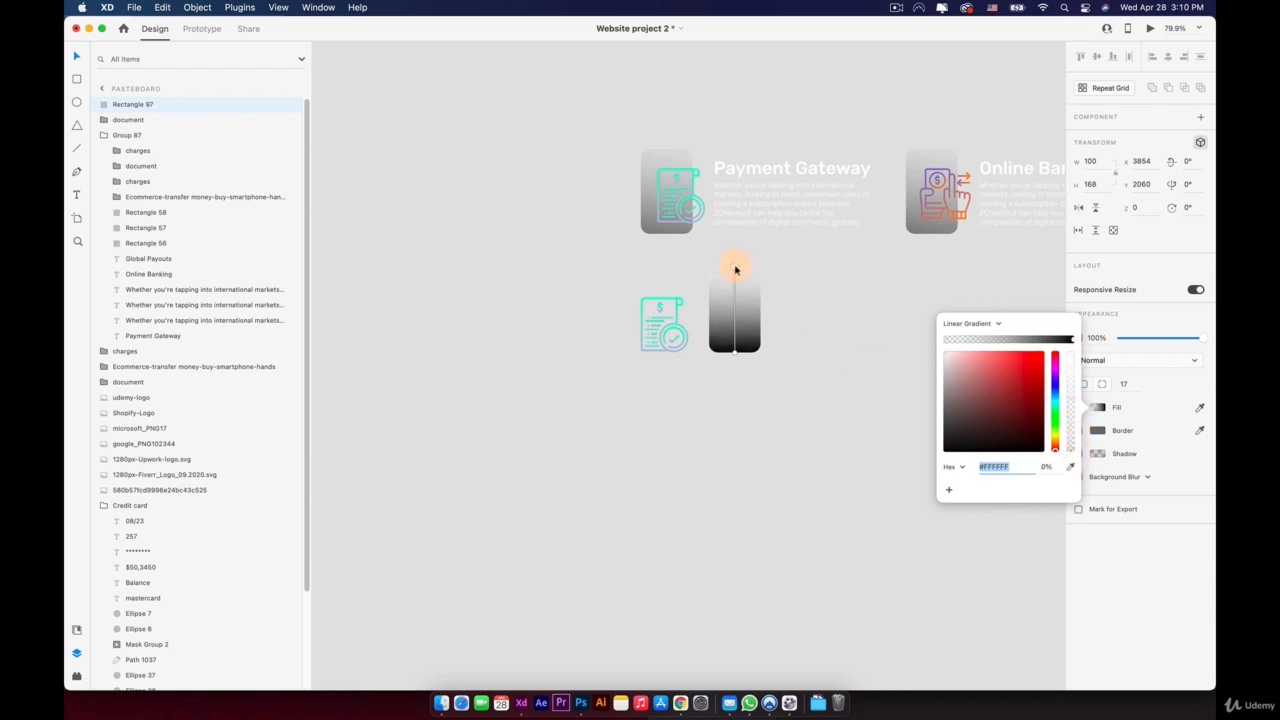
drag(735, 269, 765, 197)
click(726, 358)
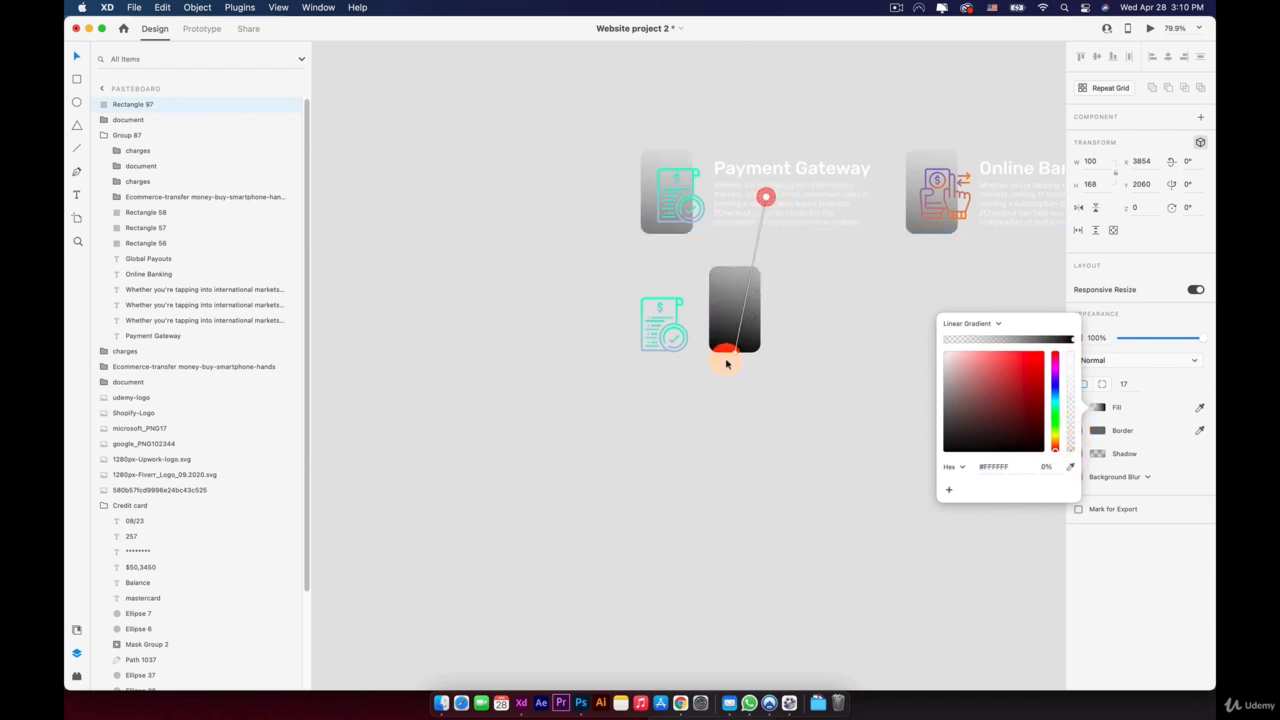
drag(726, 363, 697, 427)
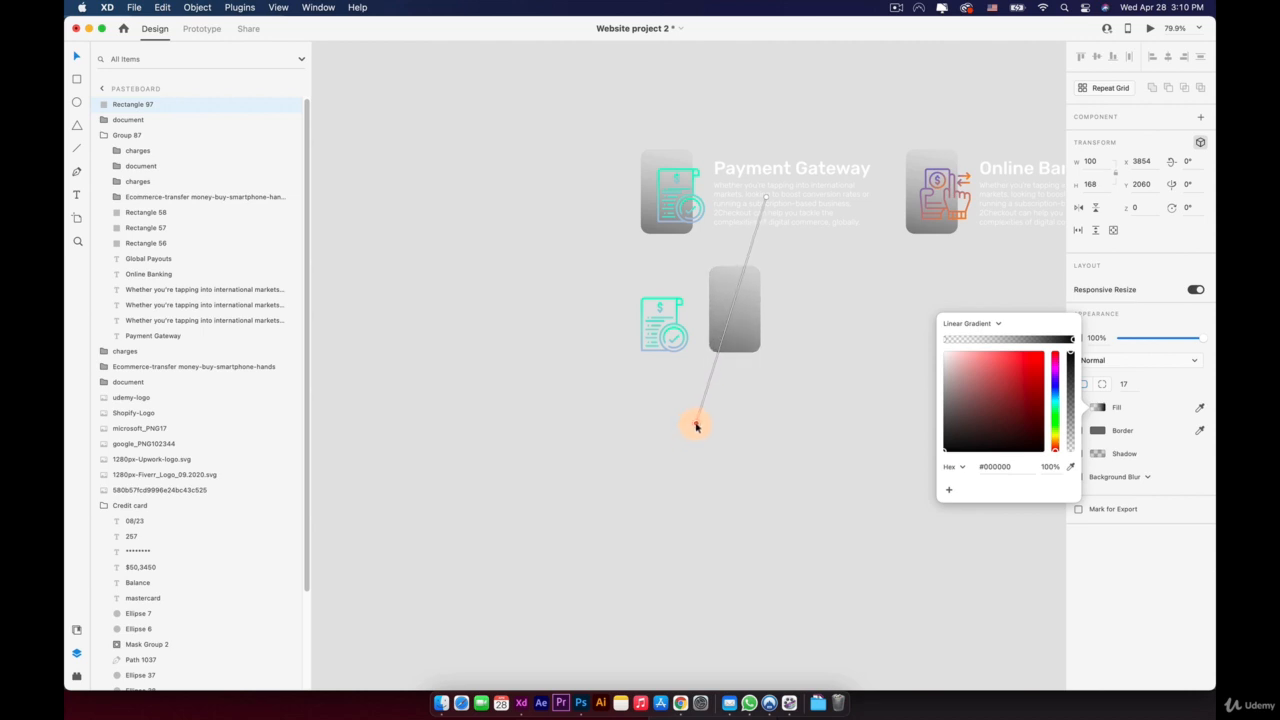
Step: Shorten the rounded card's gradient by moving its transparent end point closer to the card's upper right corner
drag(765, 205, 769, 236)
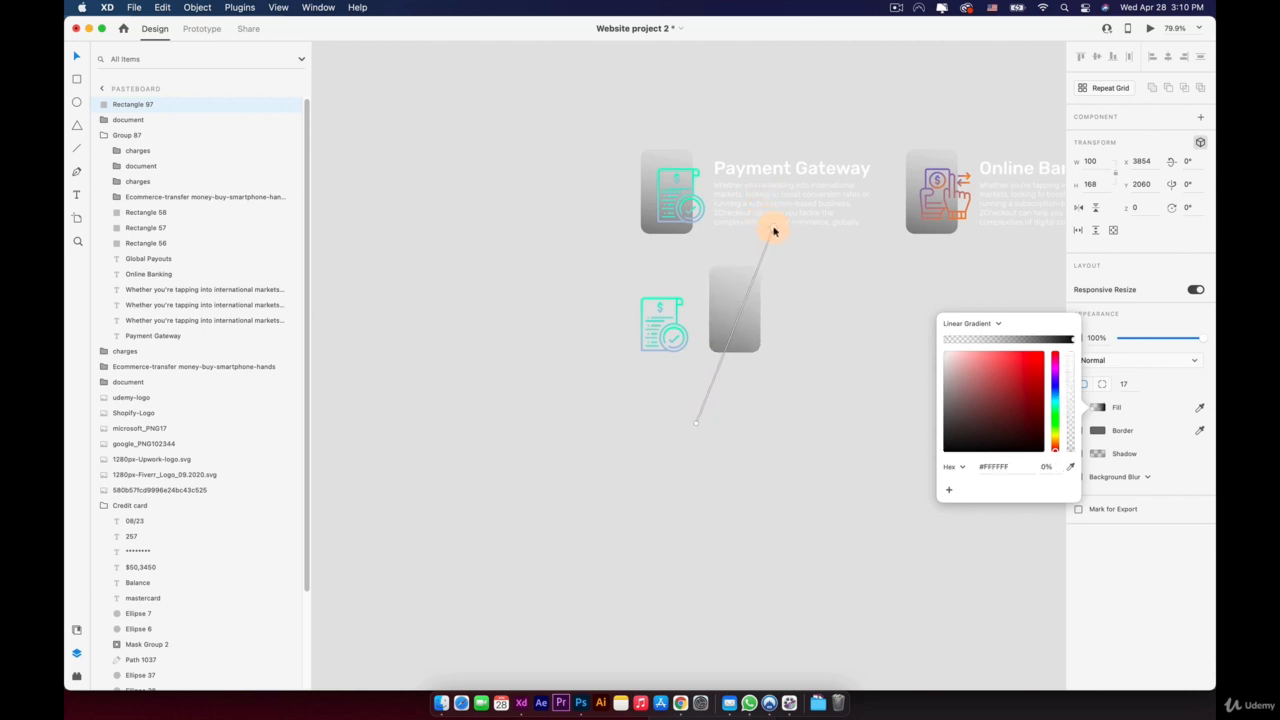
key(Escape)
click(788, 386)
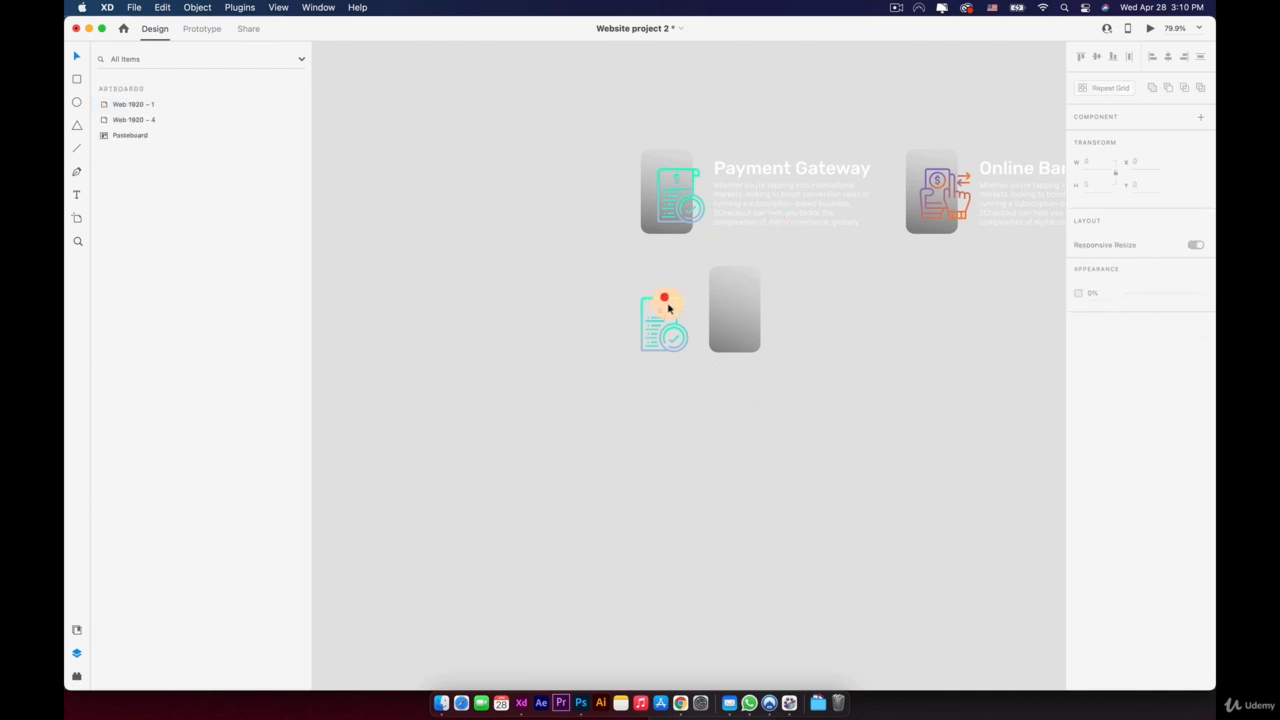
Step: Try a near-black solid fill in place of the pasted document icon's gradient, and undo the fill changes
click(665, 300)
click(1098, 461)
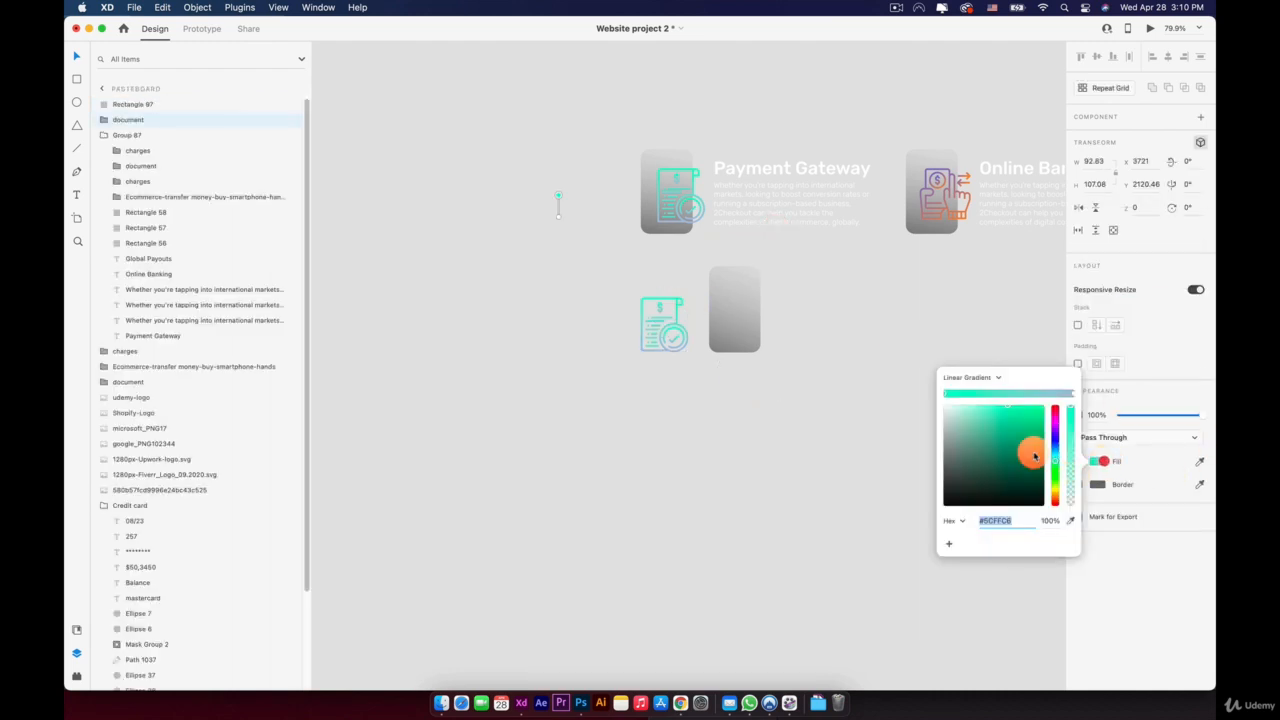
click(970, 379)
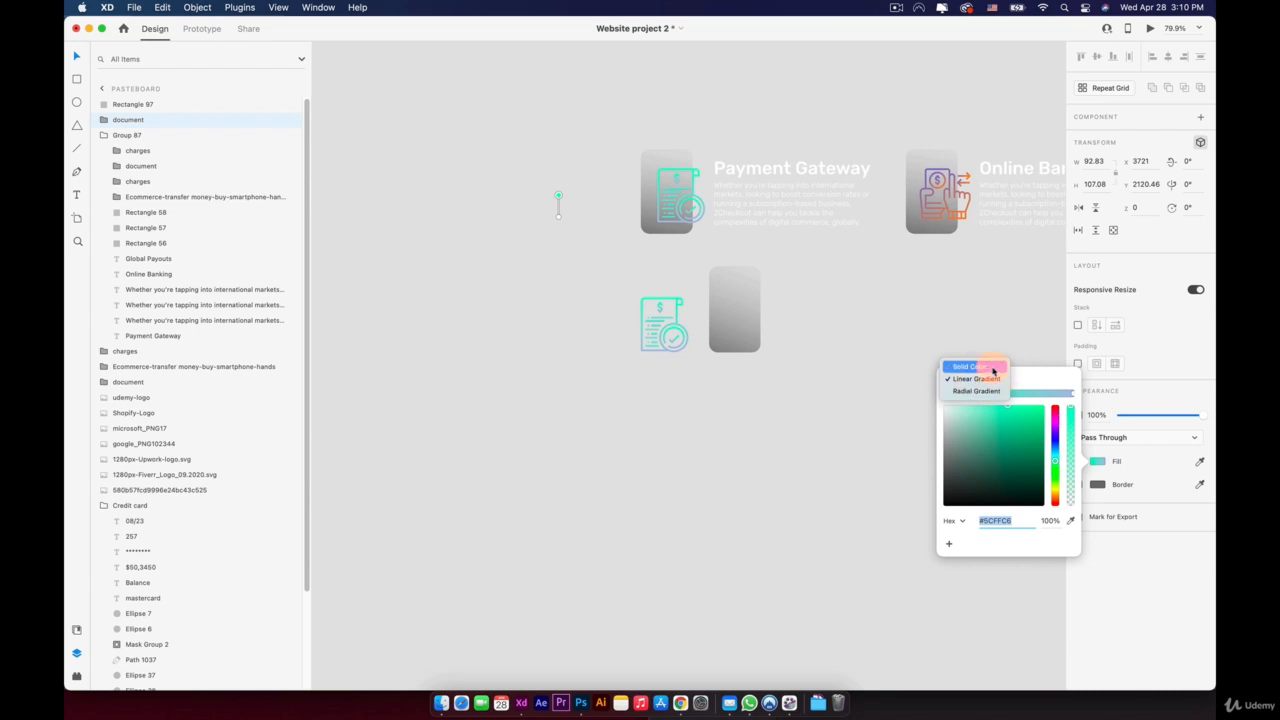
click(991, 367)
click(966, 492)
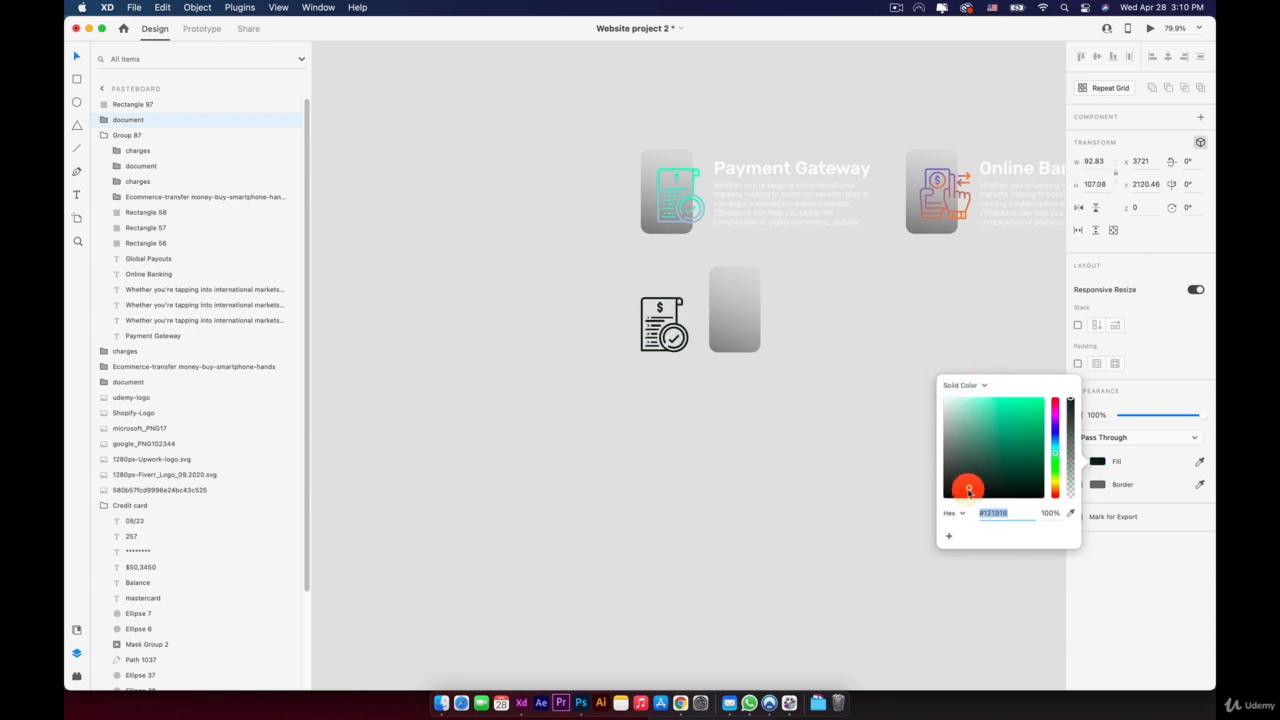
click(863, 470)
key(super+z)
key(super+z)
key(super+z)
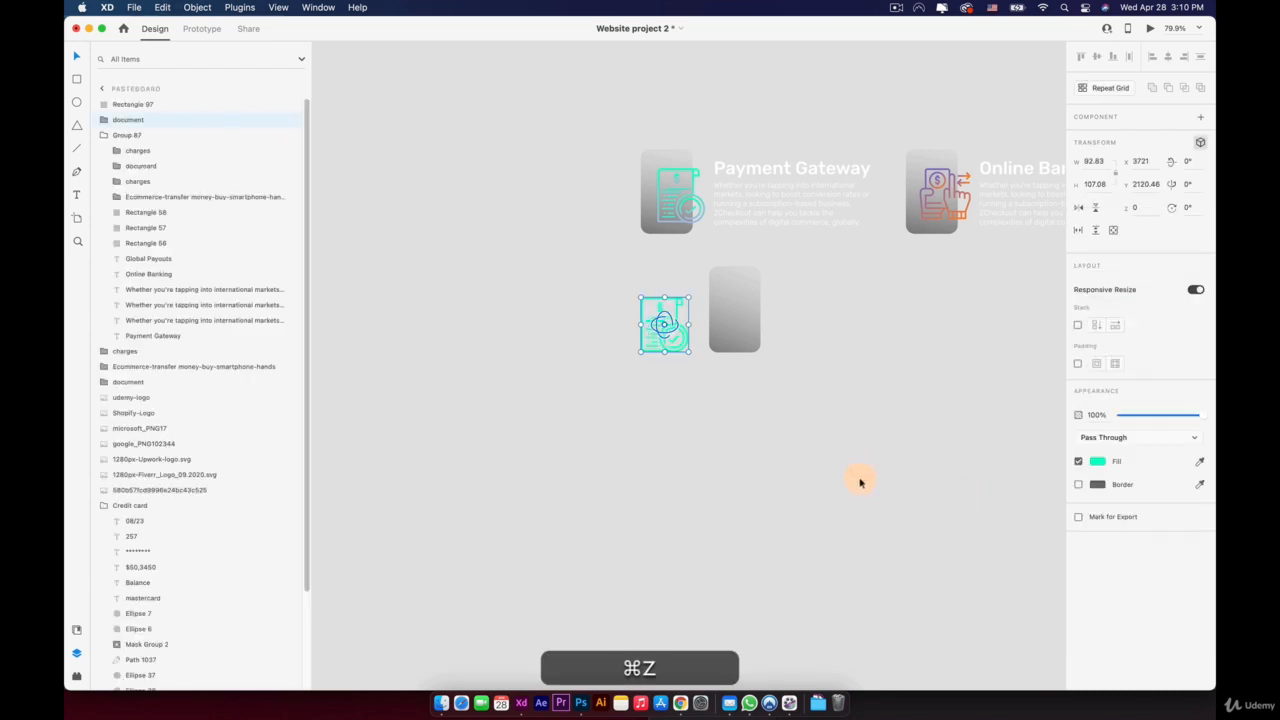
click(703, 429)
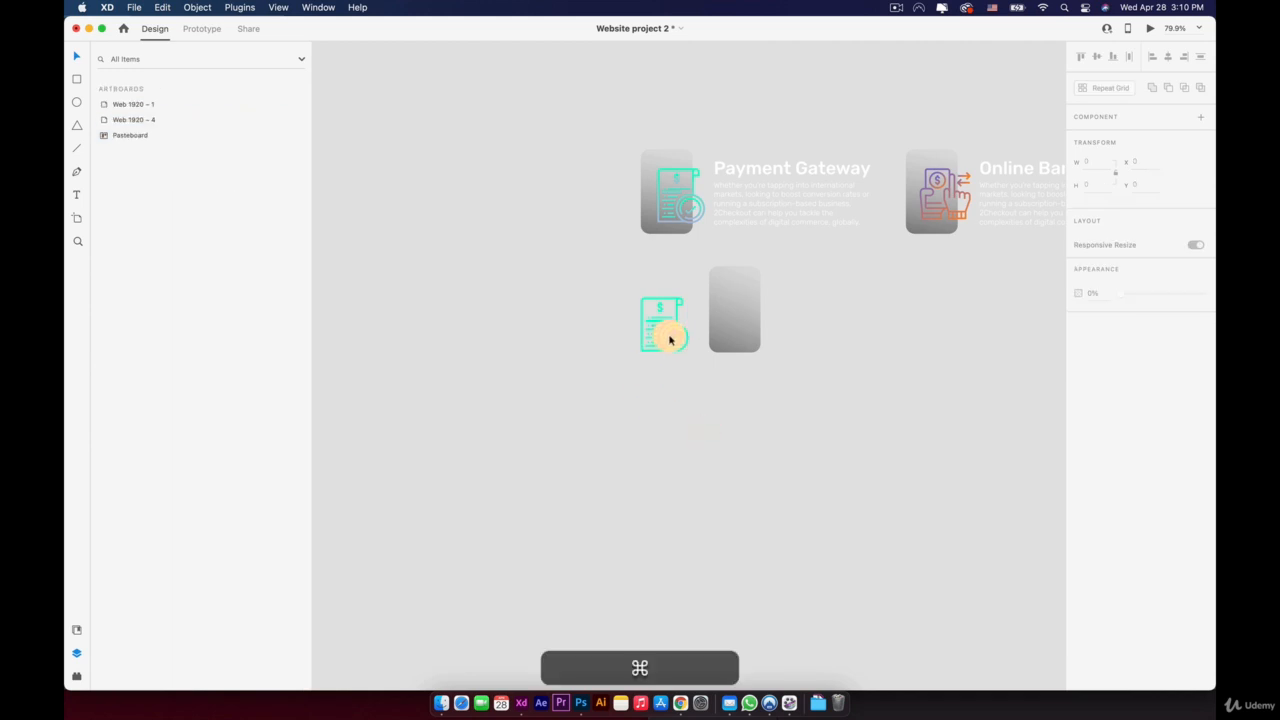
key(super+z)
Step: Move the document icon onto the new gradient card so that it overhangs the card's right edge
shift+click(731, 334)
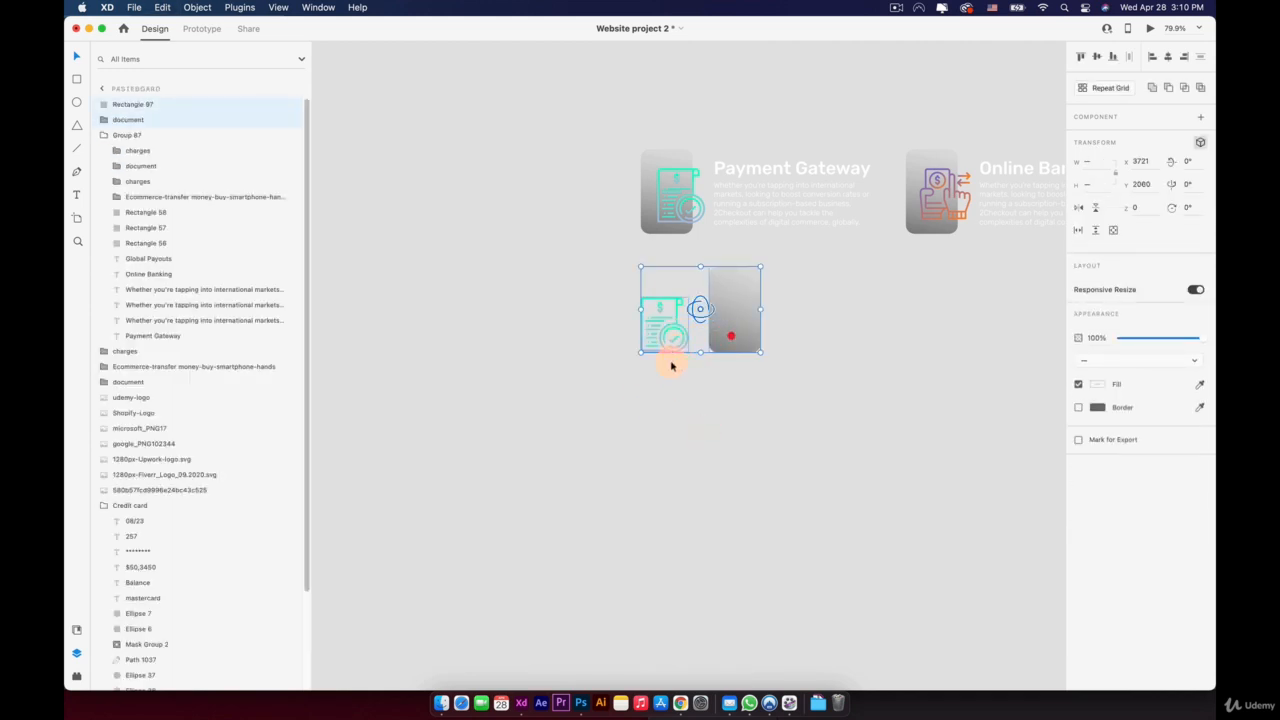
click(669, 384)
click(671, 329)
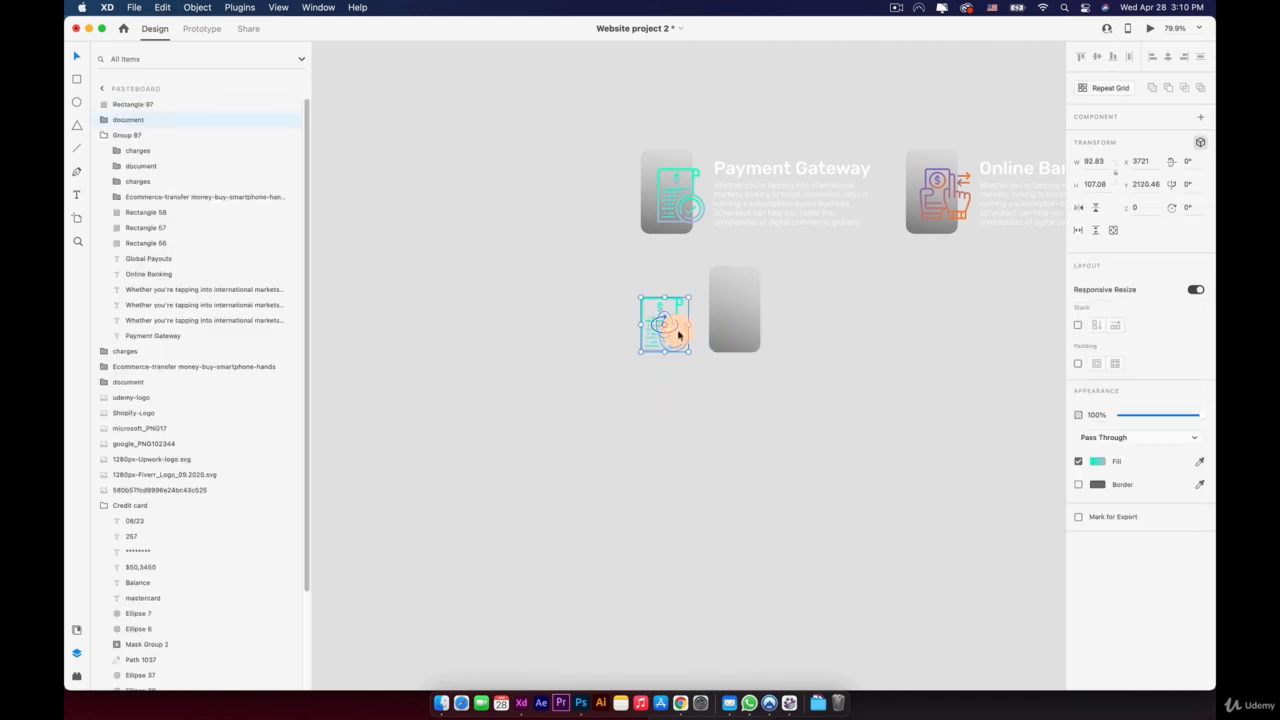
drag(681, 336, 759, 321)
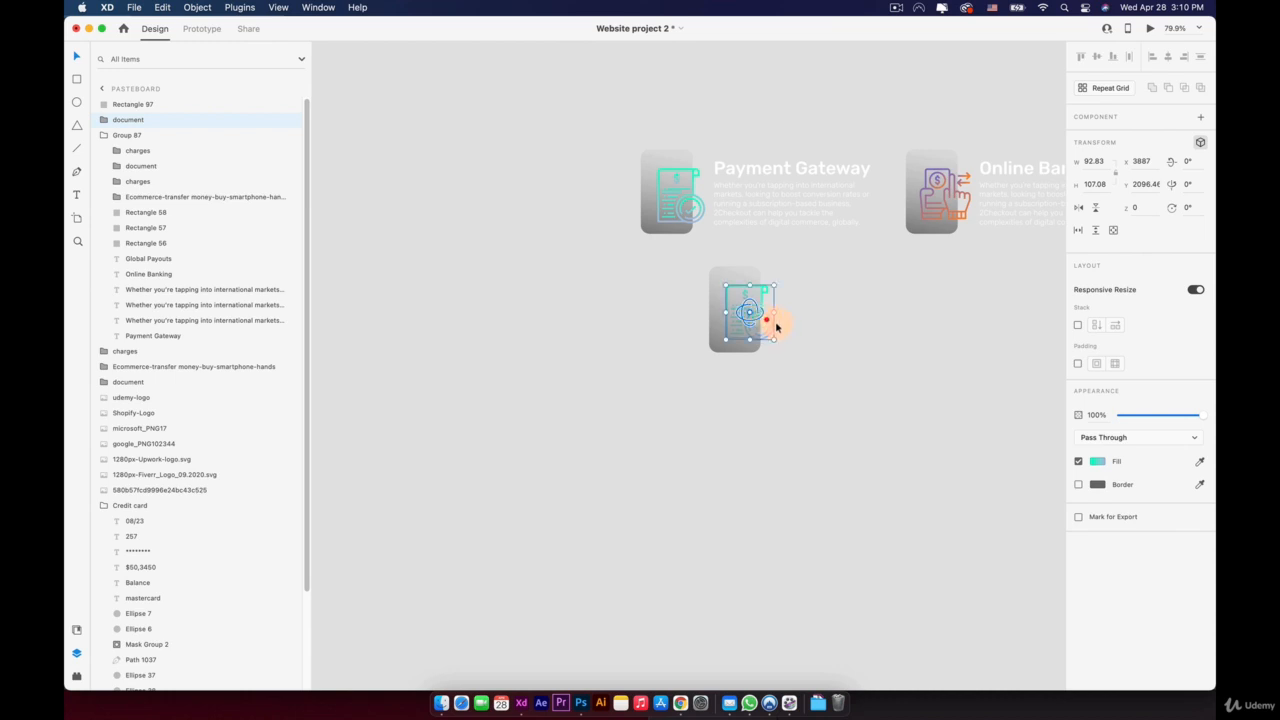
click(809, 353)
Step: Copy the original Payment Gateway heading's text and paste it as a new text line to the right of the new card
key(space)
drag(865, 404, 773, 423)
scroll(773, 423, up, 2)
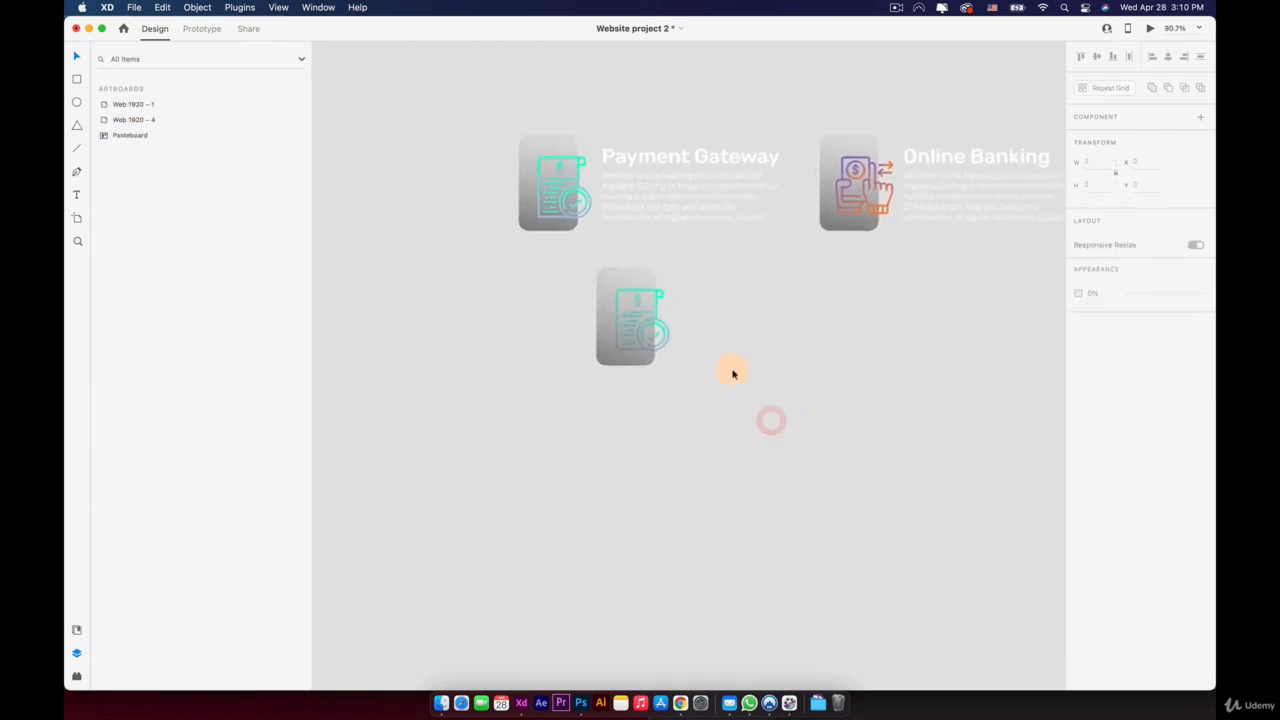
double_click(703, 157)
double_click(731, 160)
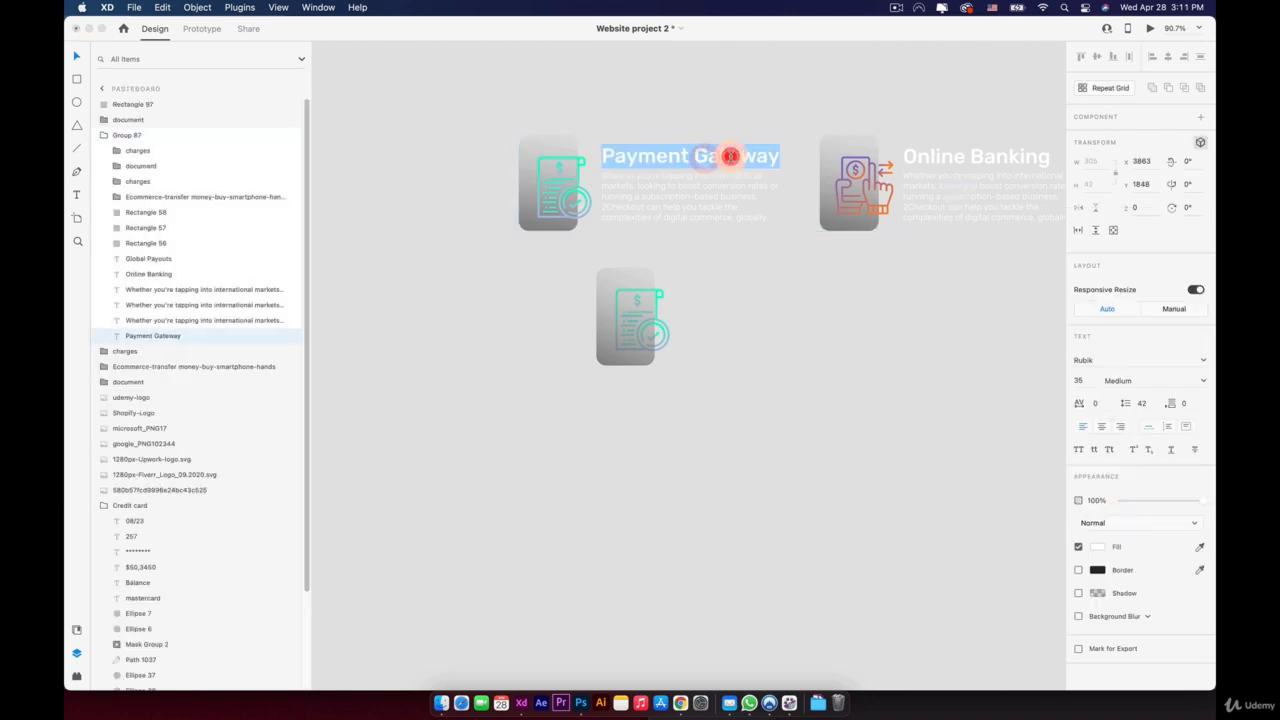
key(super+c)
key(Escape)
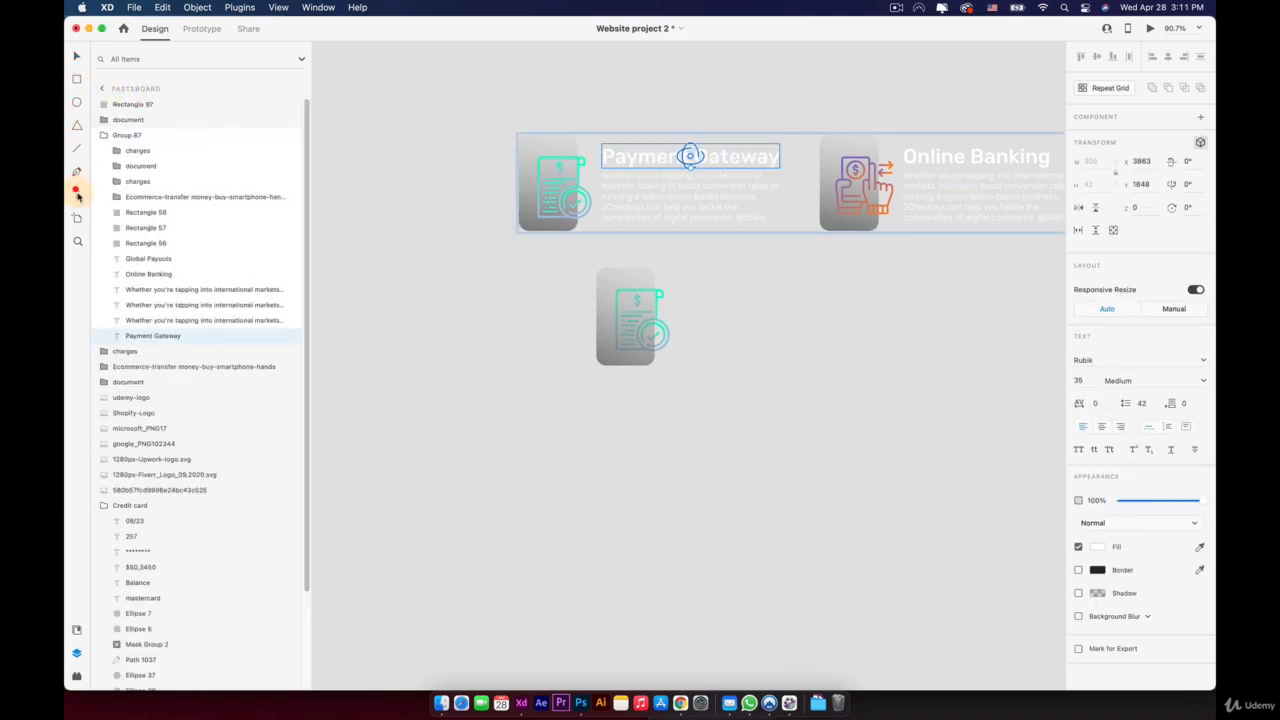
click(76, 194)
click(690, 294)
key(super+v)
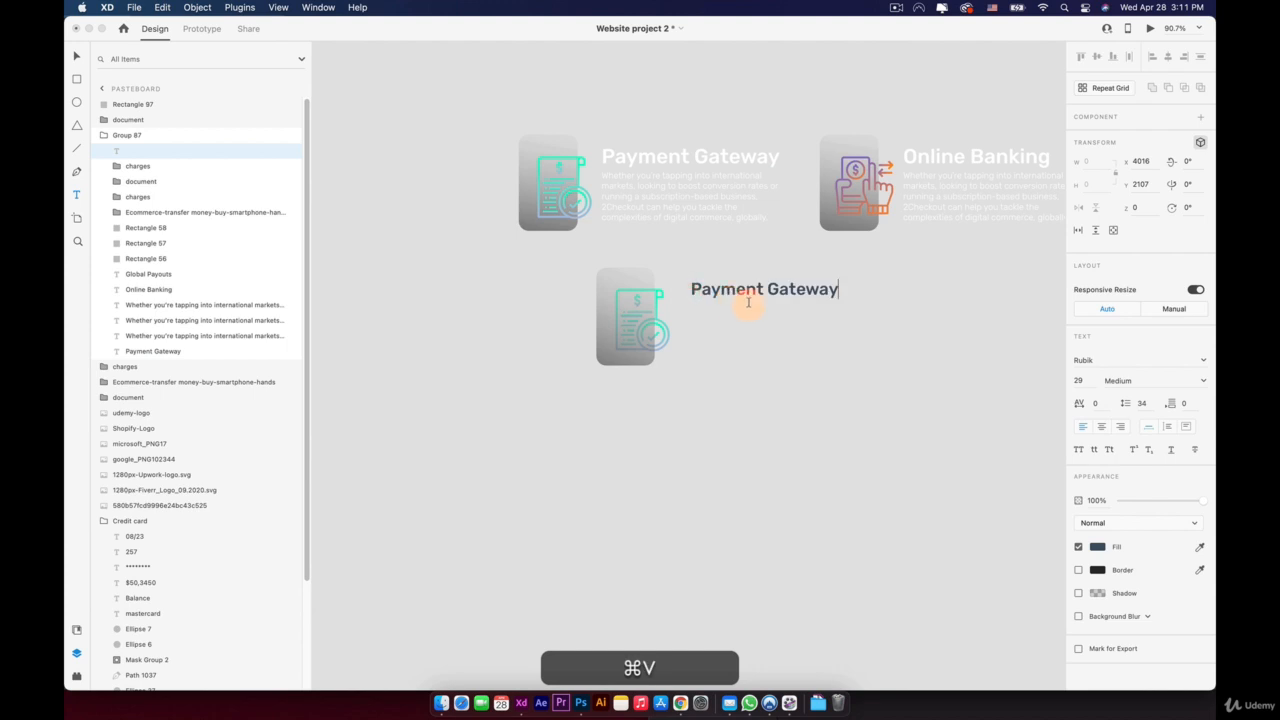
Step: Change the pasted heading's fill to white
triple_click(821, 297)
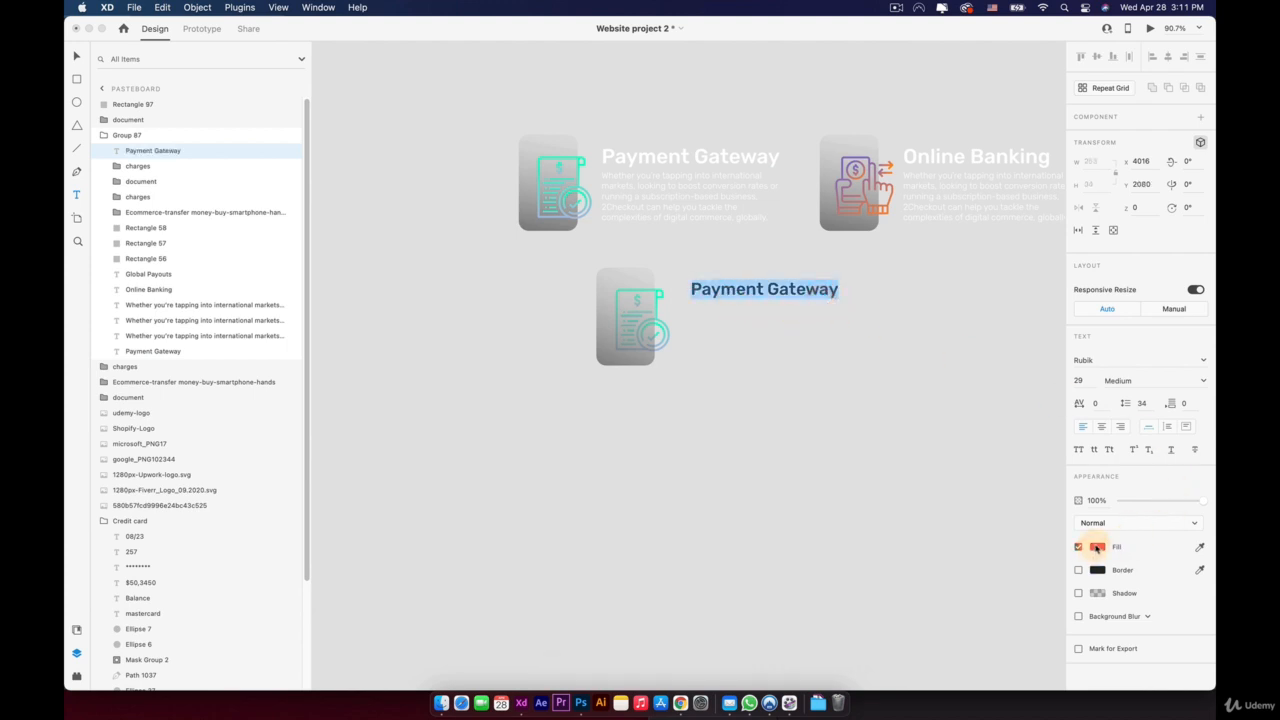
click(1097, 546)
drag(968, 494, 854, 426)
click(76, 60)
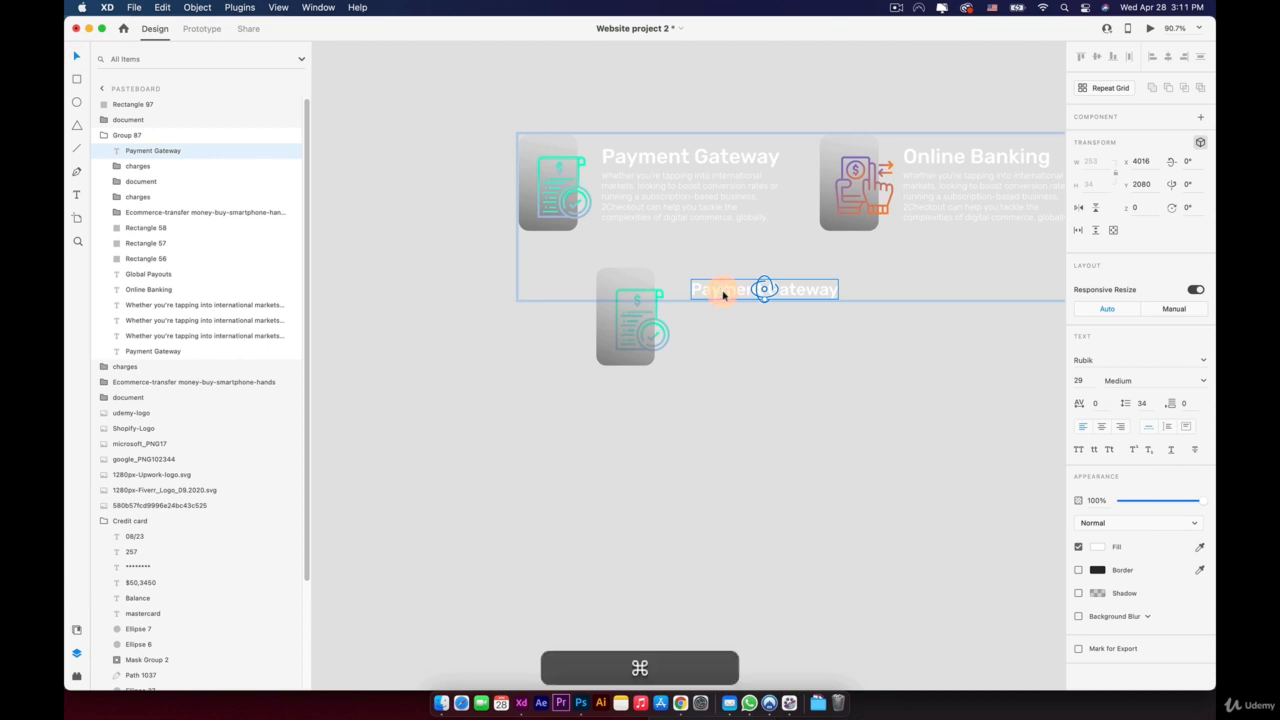
Step: Cut the heading out of the feature group and recreate "Payment Gateway" as standalone text beside the new card's upper right corner
key(super+x)
click(737, 343)
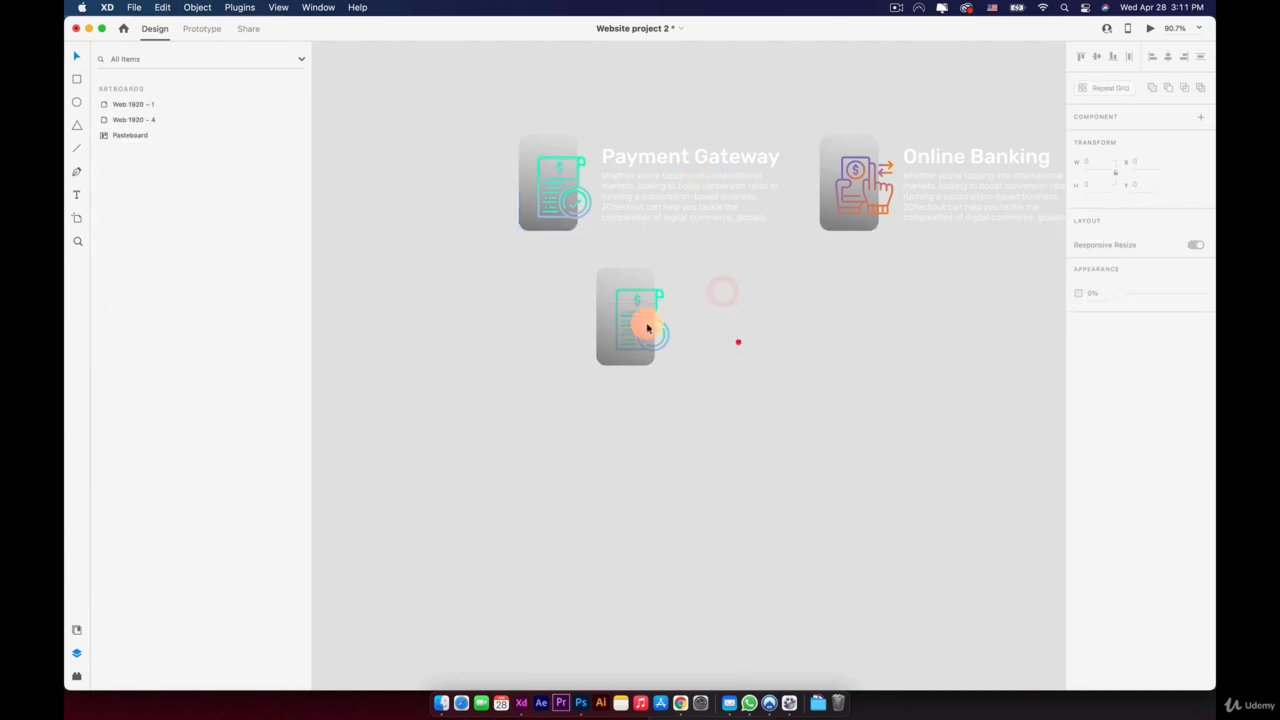
click(758, 310)
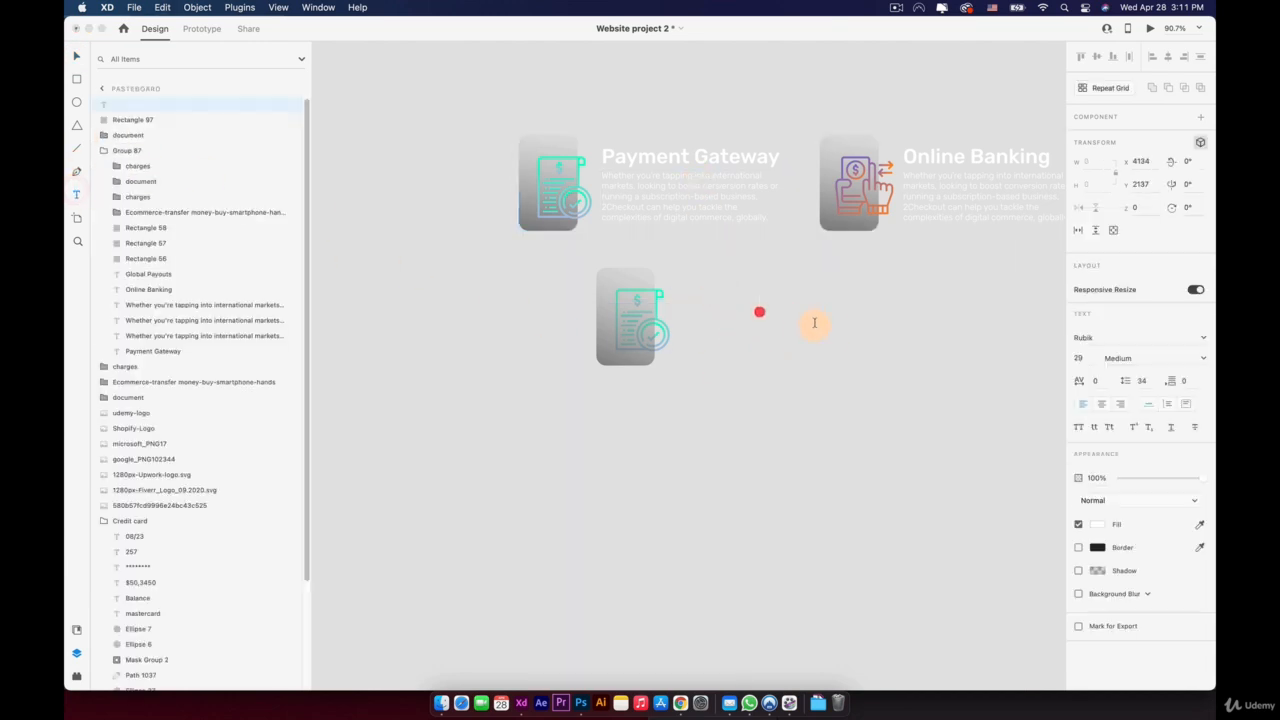
key(super+v)
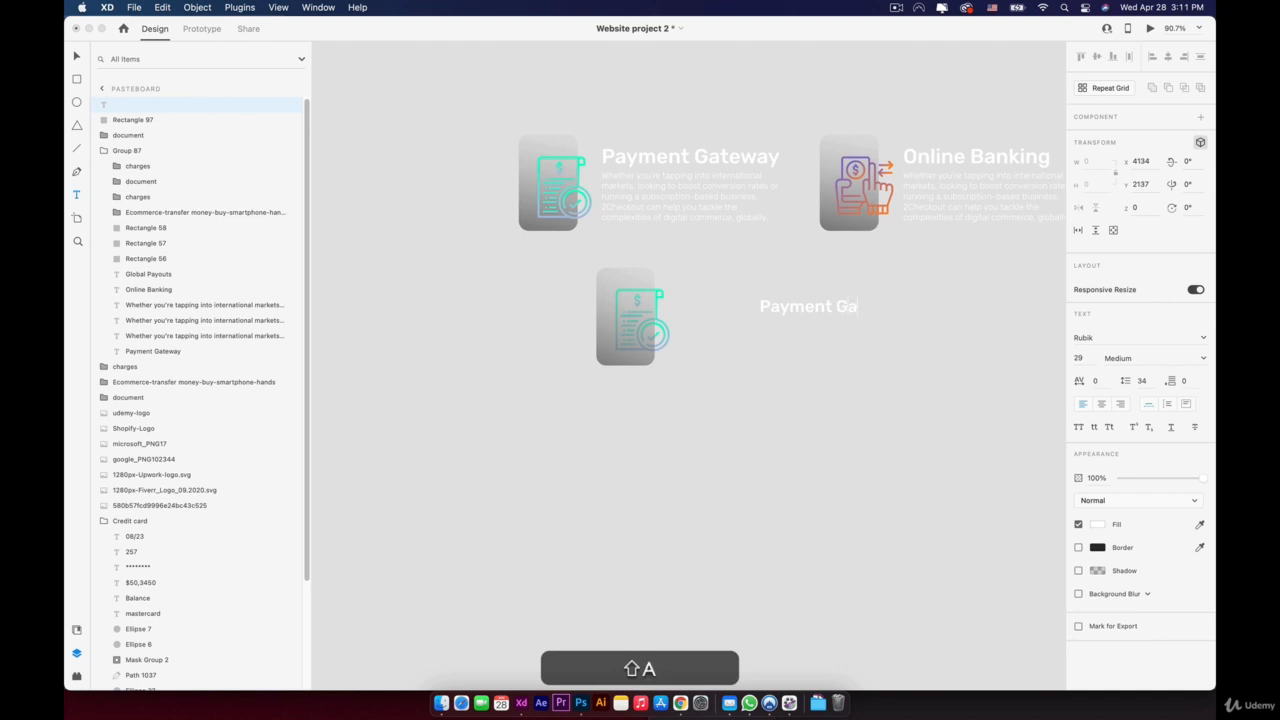
key(Escape)
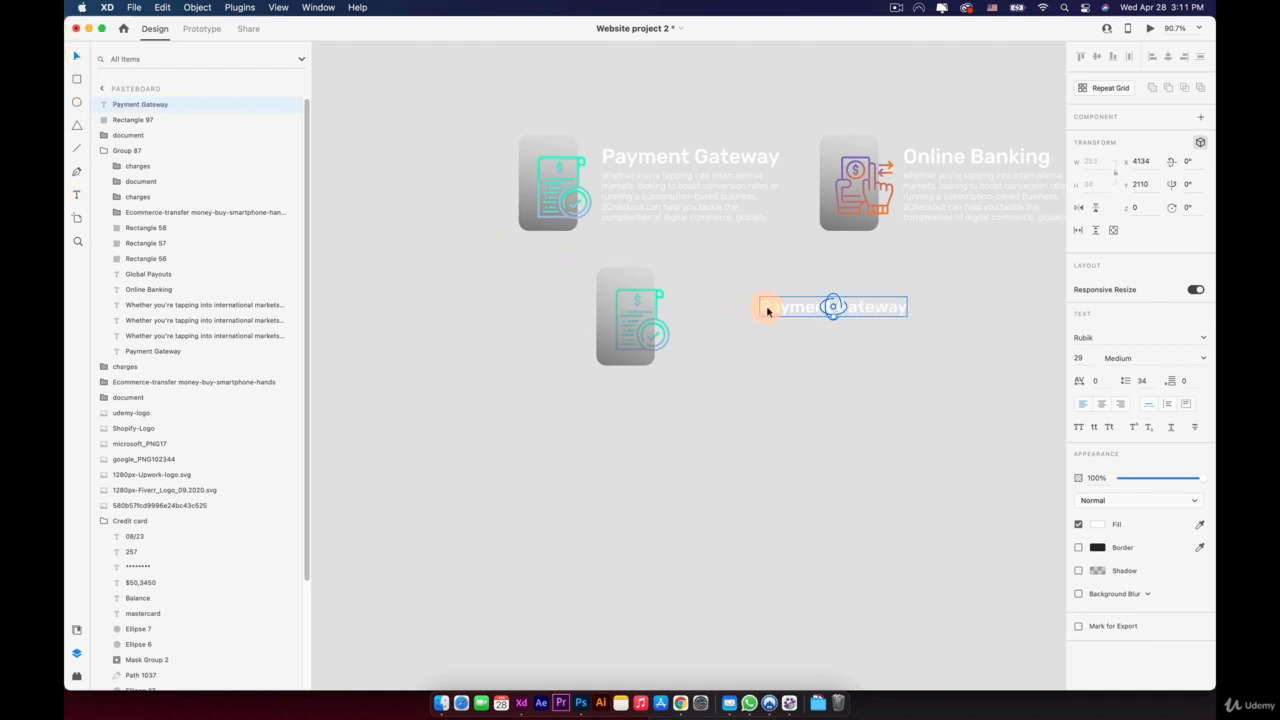
drag(767, 311, 684, 288)
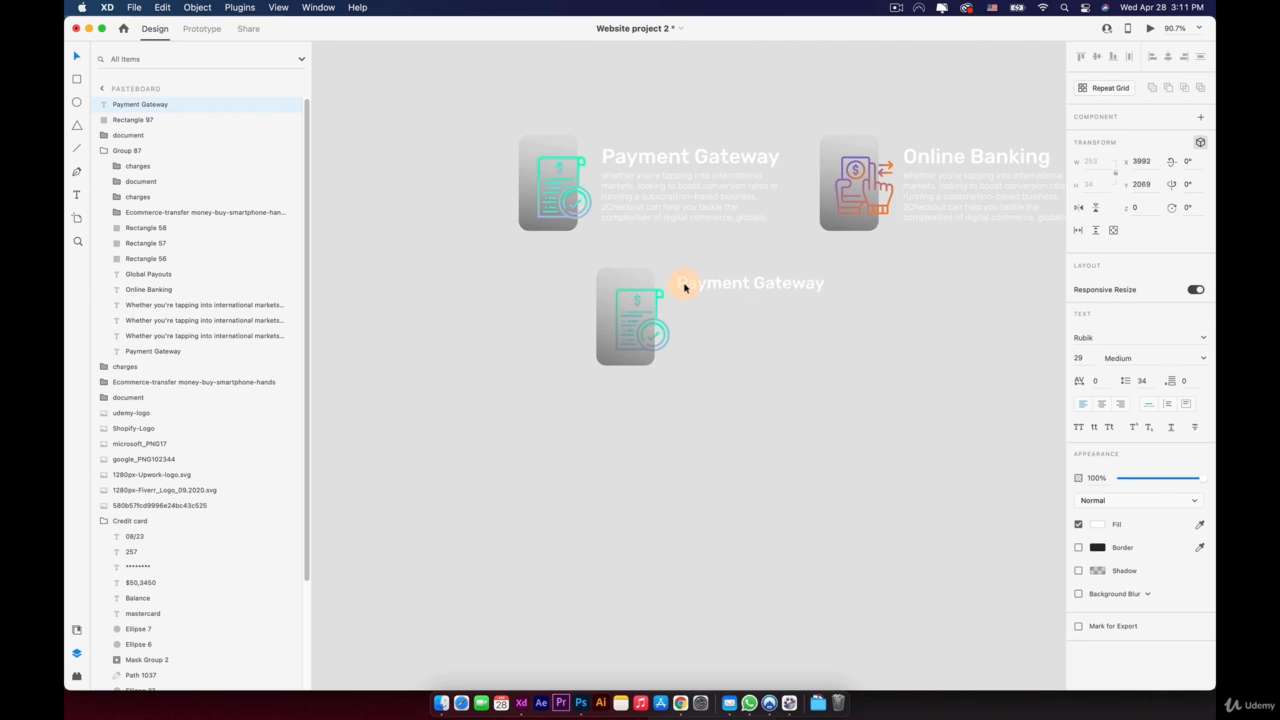
Step: Copy the original Payment Gateway description into a new text area below the new heading, and widen the area to about 569
click(674, 206)
double_click(674, 201)
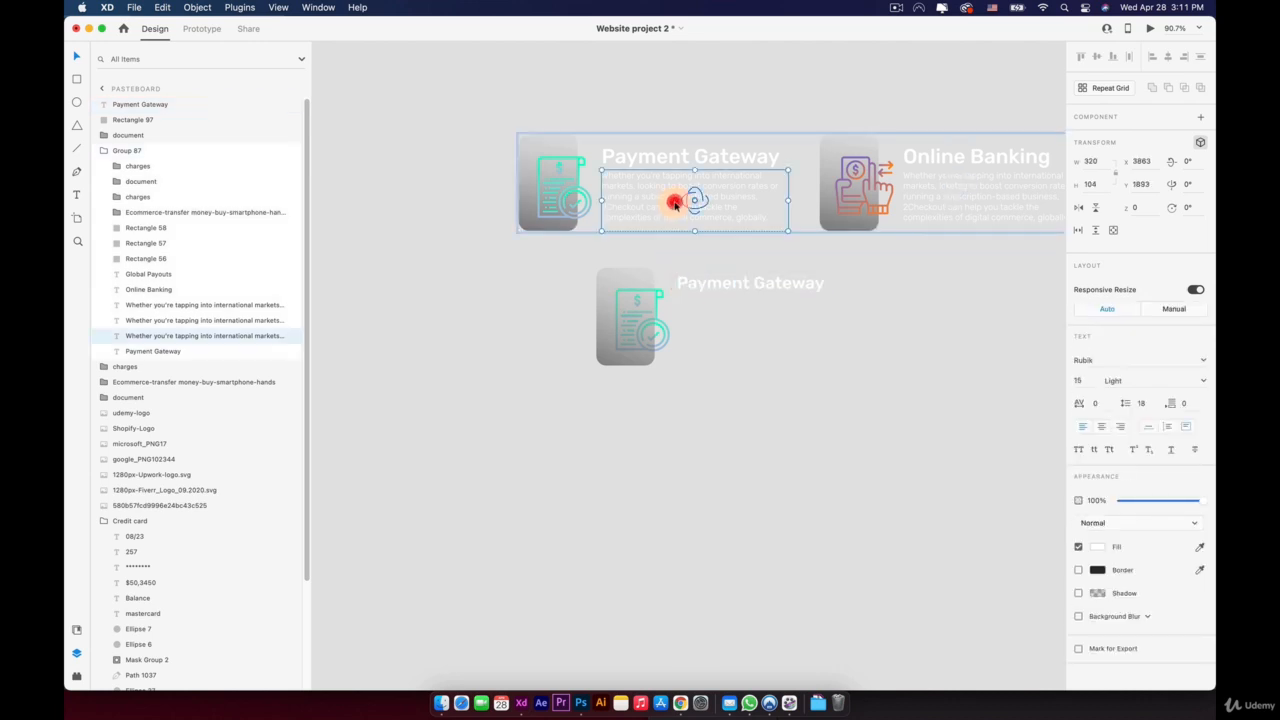
double_click(674, 202)
key(super+c)
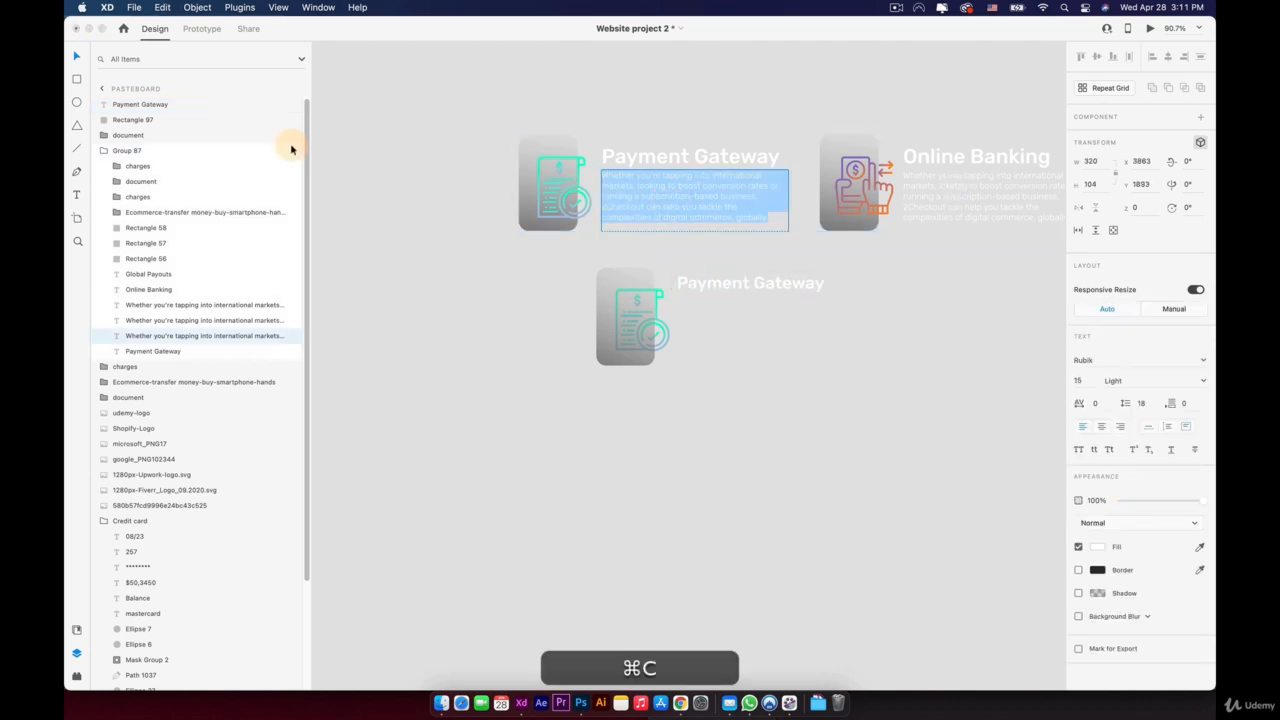
click(76, 58)
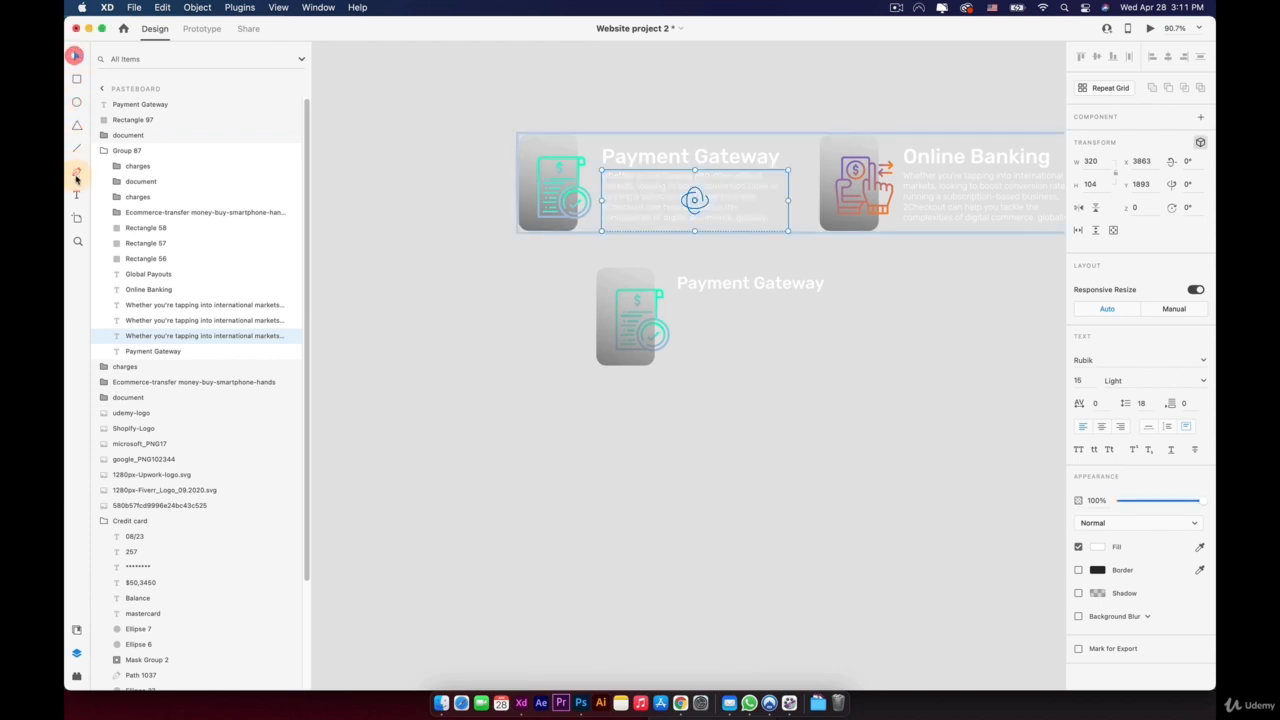
click(796, 453)
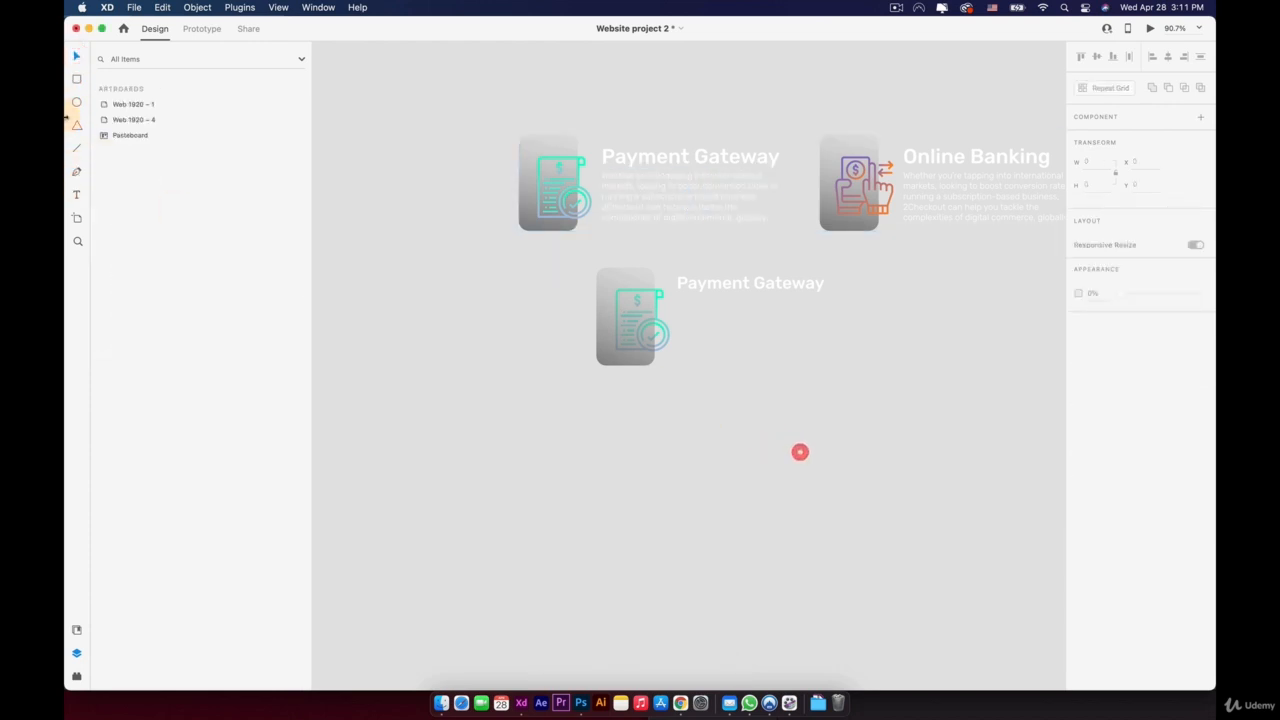
click(75, 196)
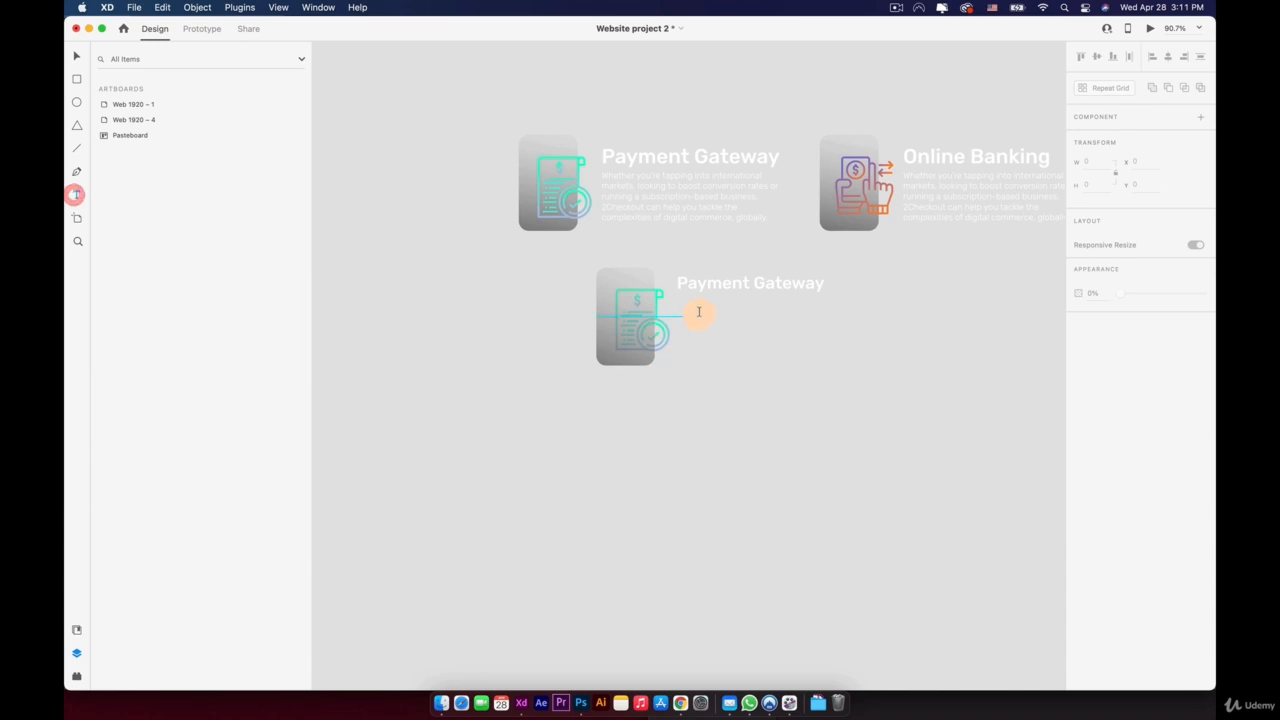
drag(683, 305, 840, 378)
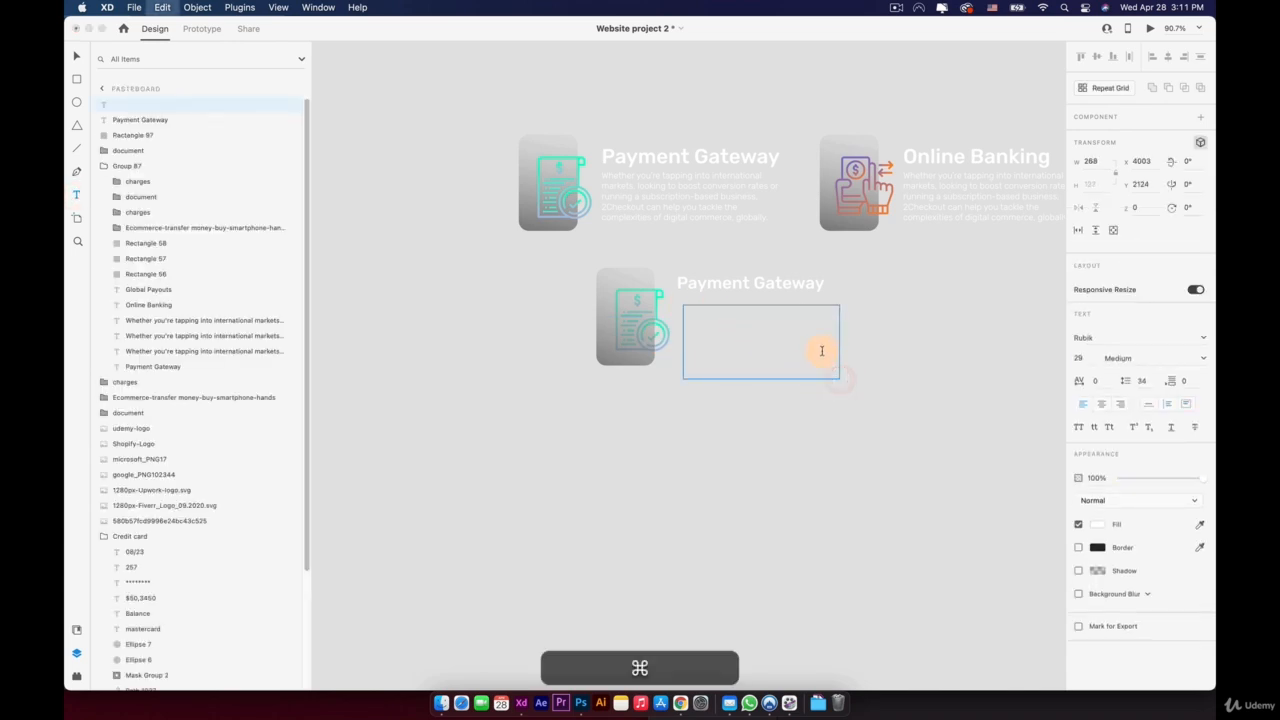
key(super+v)
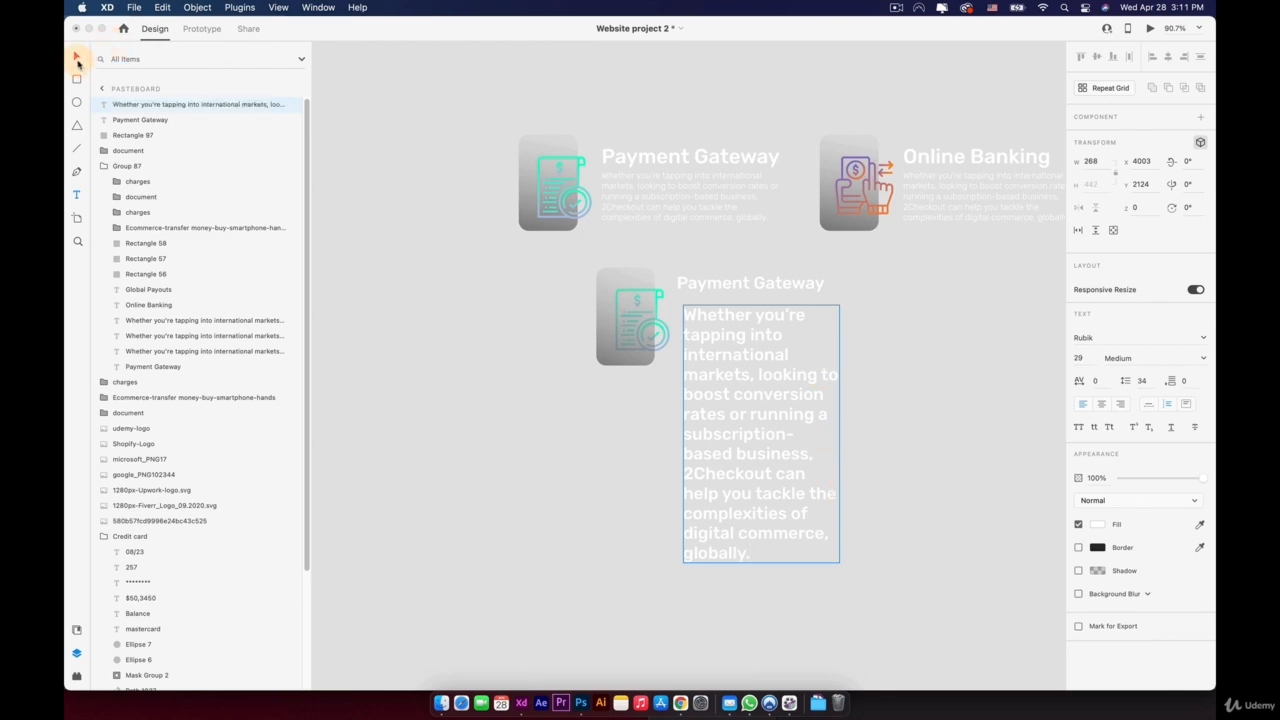
click(76, 57)
drag(838, 433, 1015, 408)
Step: Set the new description's font weight to Light and its font size to 13
double_click(963, 391)
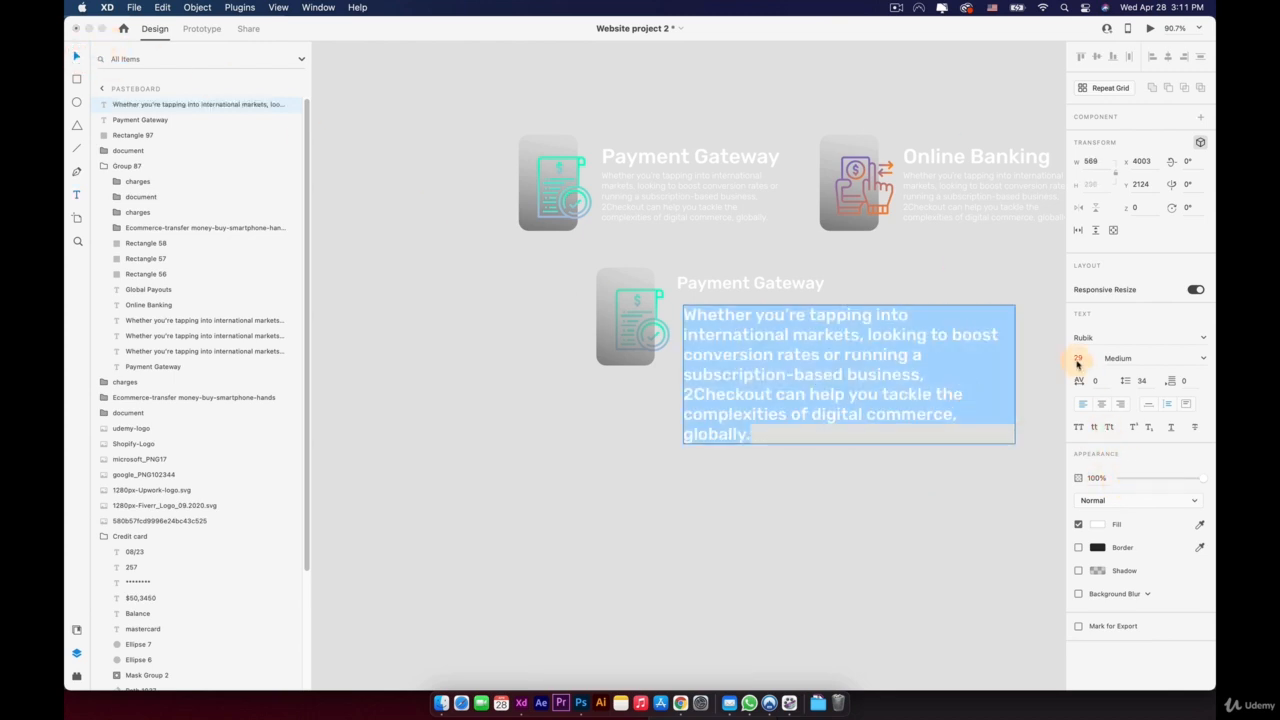
click(1197, 357)
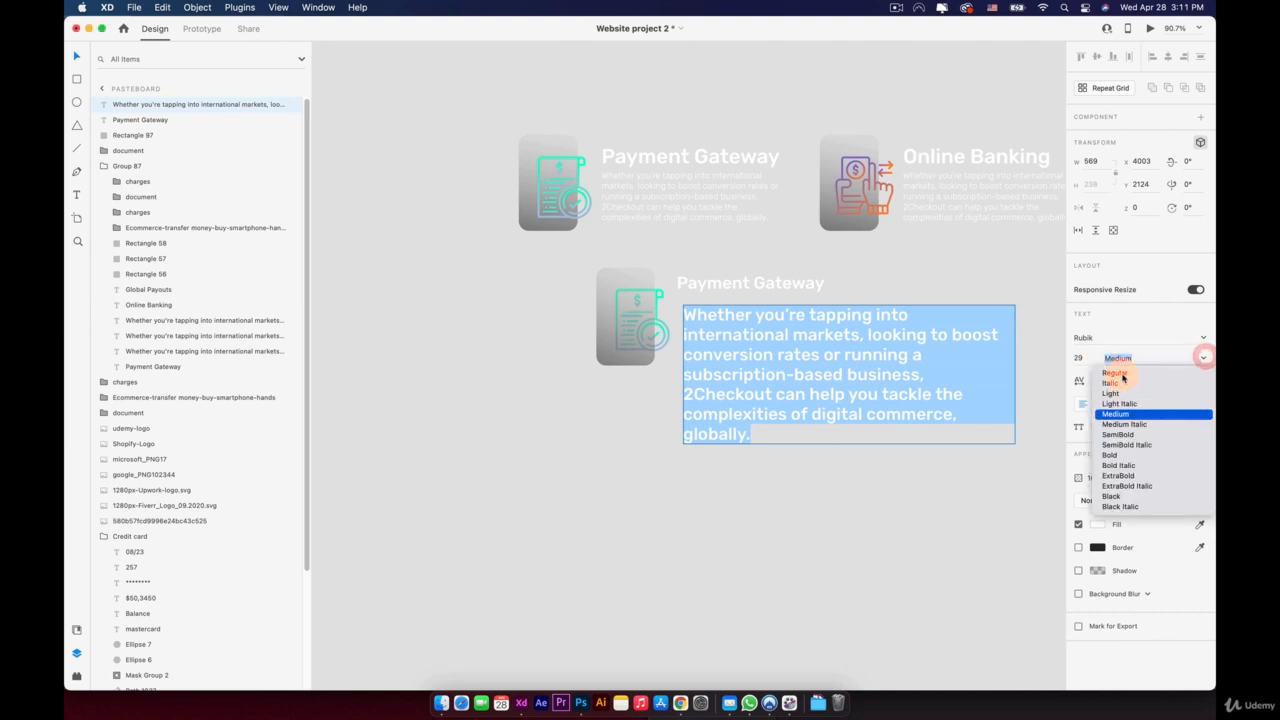
click(1121, 380)
click(1205, 363)
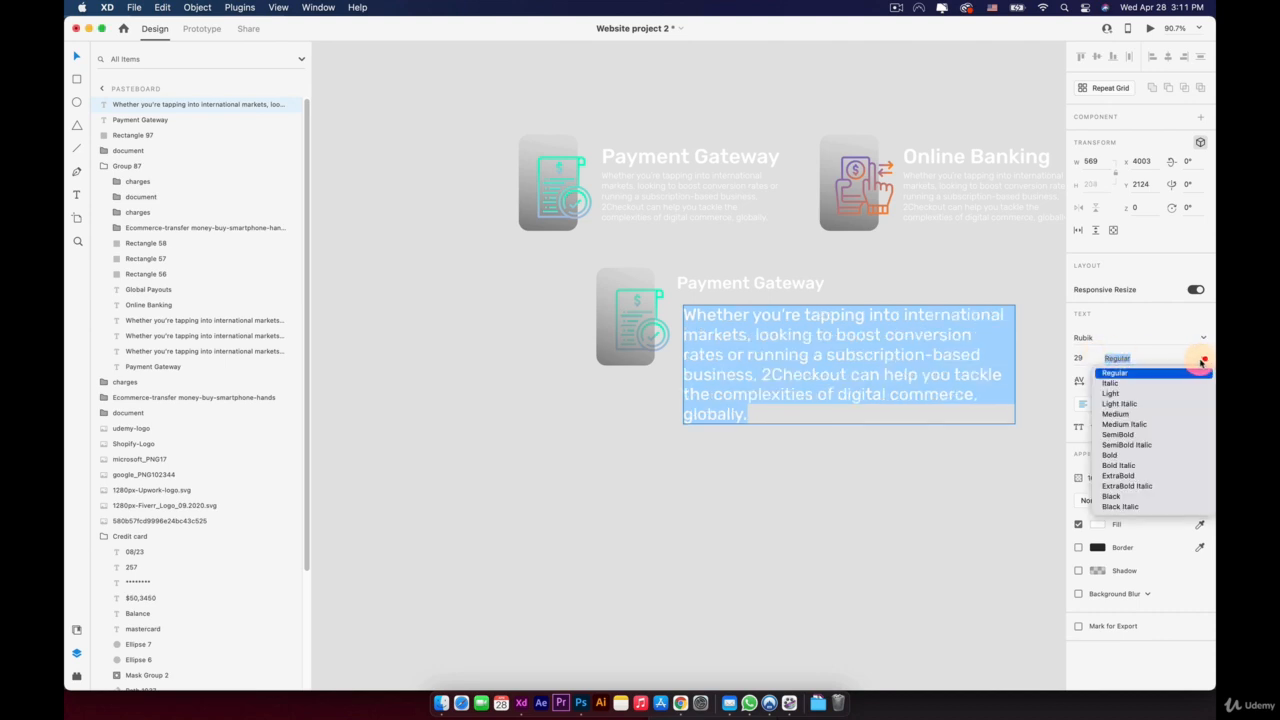
click(1118, 388)
click(1076, 358)
key(Down)
key(Down)
key(Down)
key(Down)
key(Down)
key(Down)
key(Down)
key(Down)
key(Down)
key(Down)
key(Down)
key(Down)
key(Down)
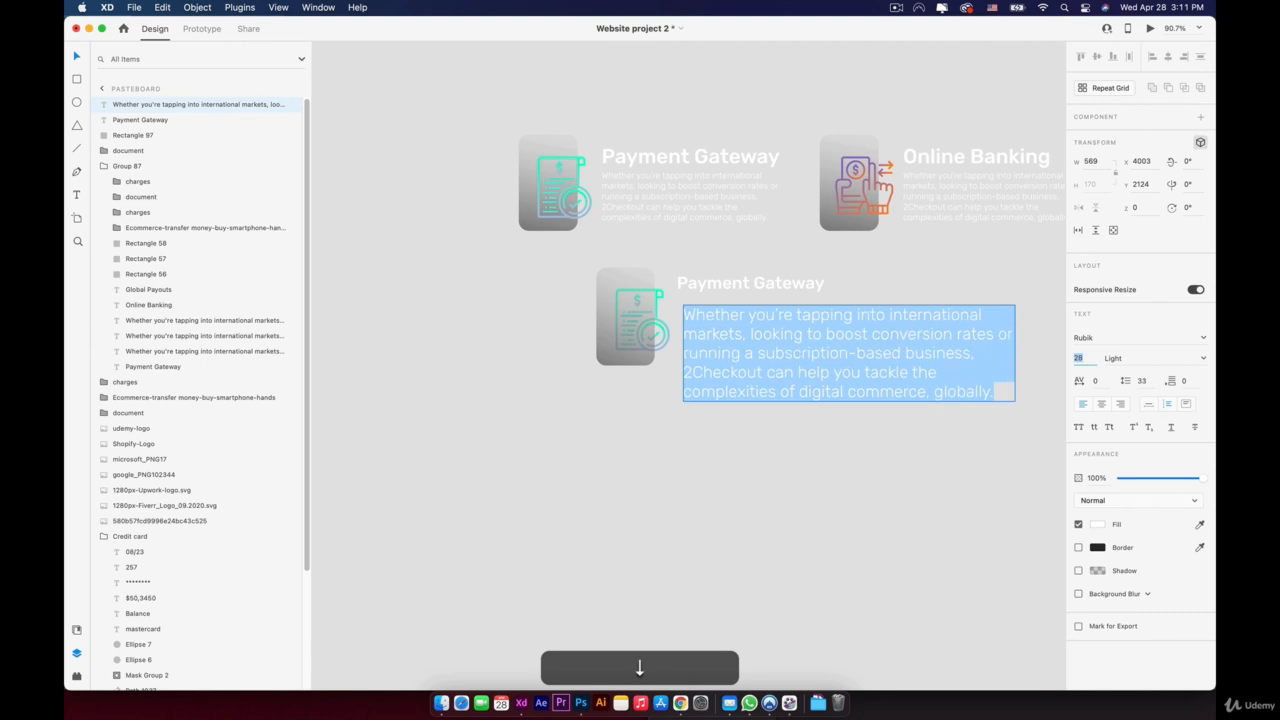
key(Down)
key(Down)
key(Down)
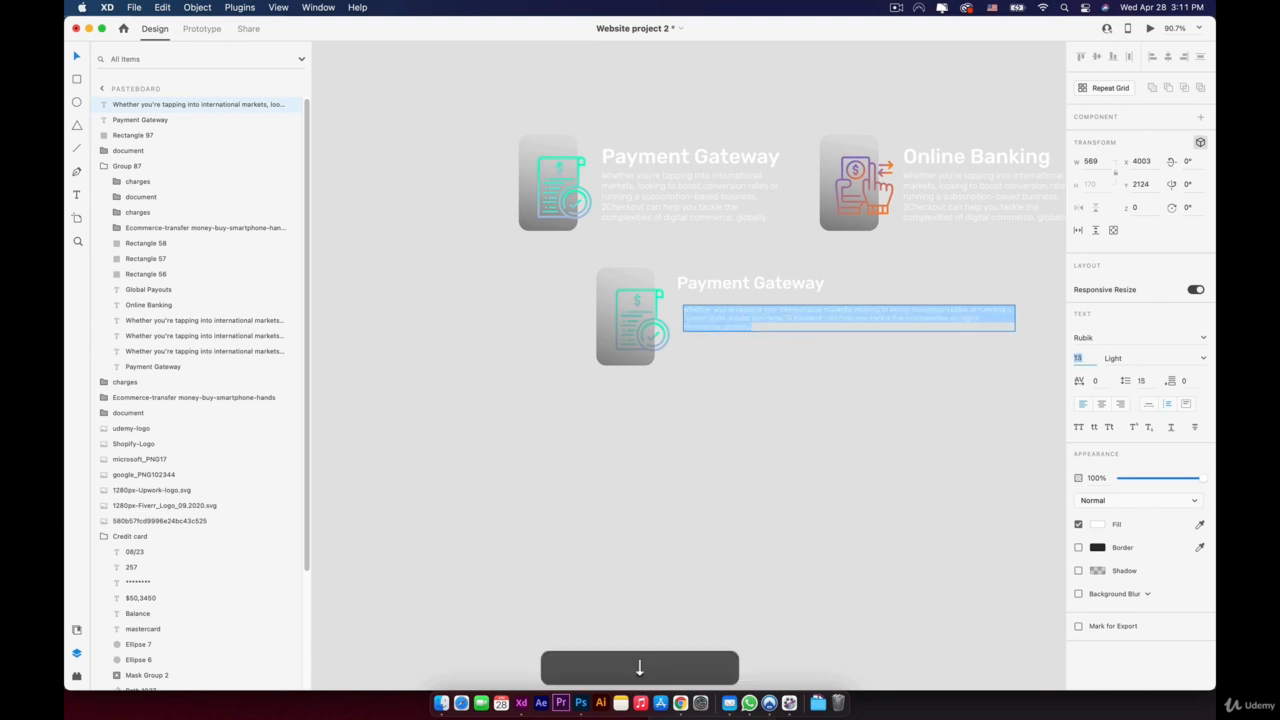
Step: Align the description directly beneath the new heading's left edge and narrow its text area to the heading's width, 253
click(978, 289)
drag(745, 321, 738, 307)
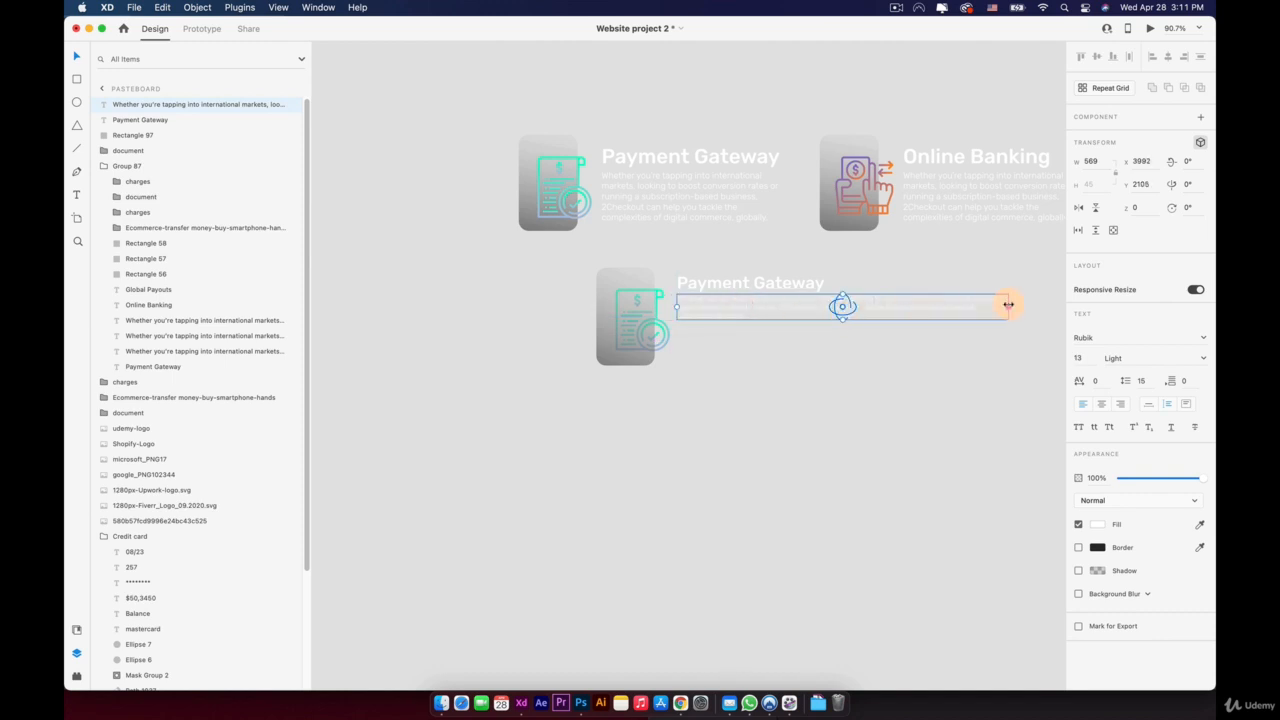
drag(1008, 304, 836, 313)
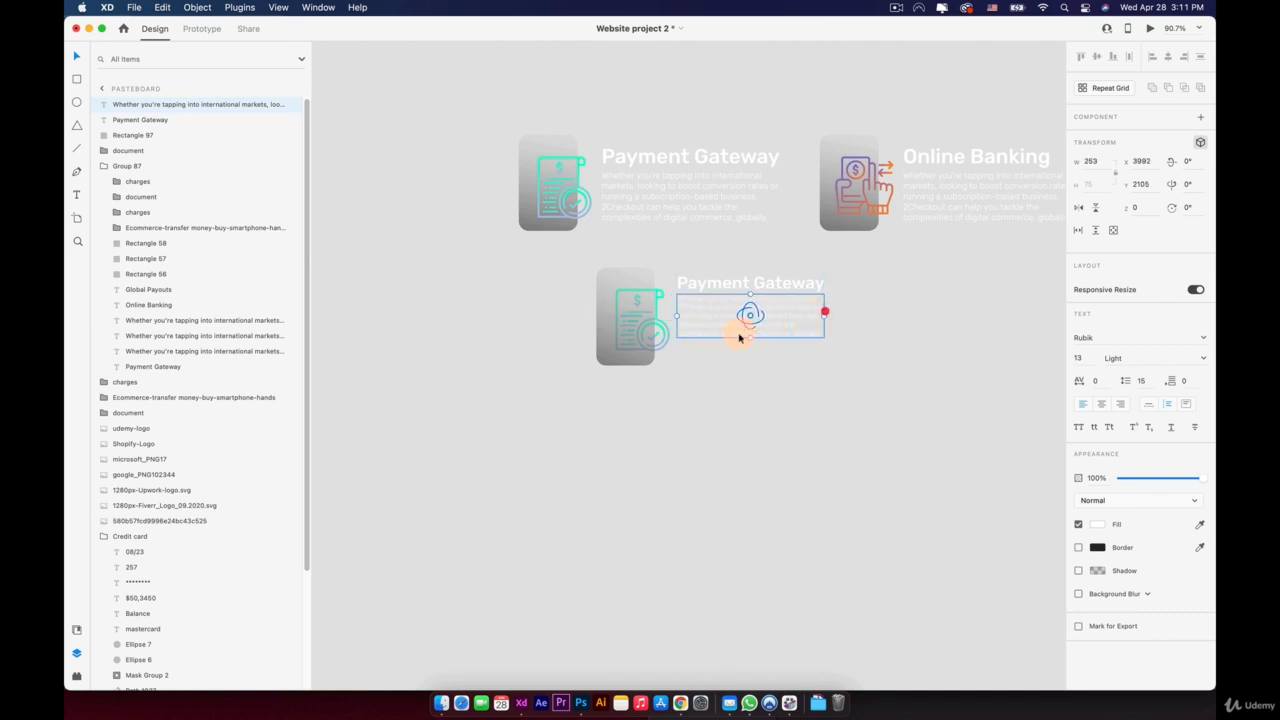
Step: Widen the new Payment Gateway description's text area to 293 and set its font size to 15
mouse_move(748, 338)
mouse_down()
mouse_move(743, 363)
mouse_move(745, 348)
mouse_up()
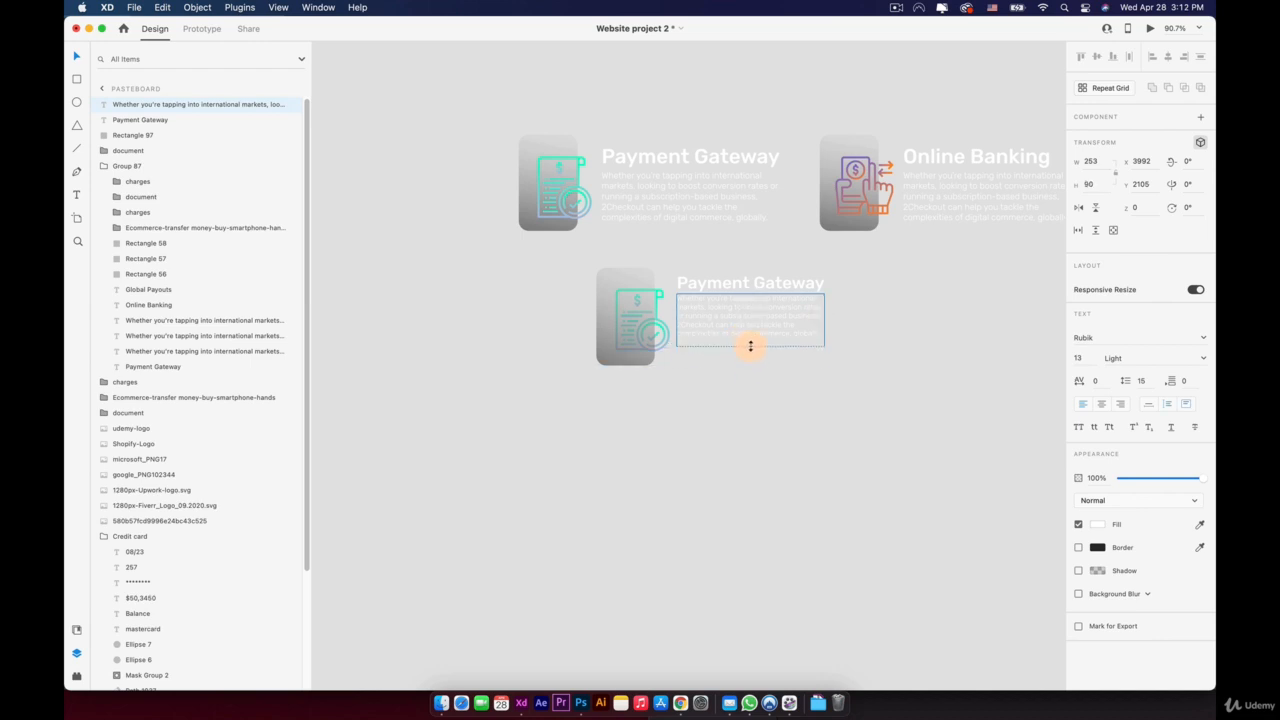
drag(824, 321, 848, 320)
double_click(815, 323)
click(1079, 357)
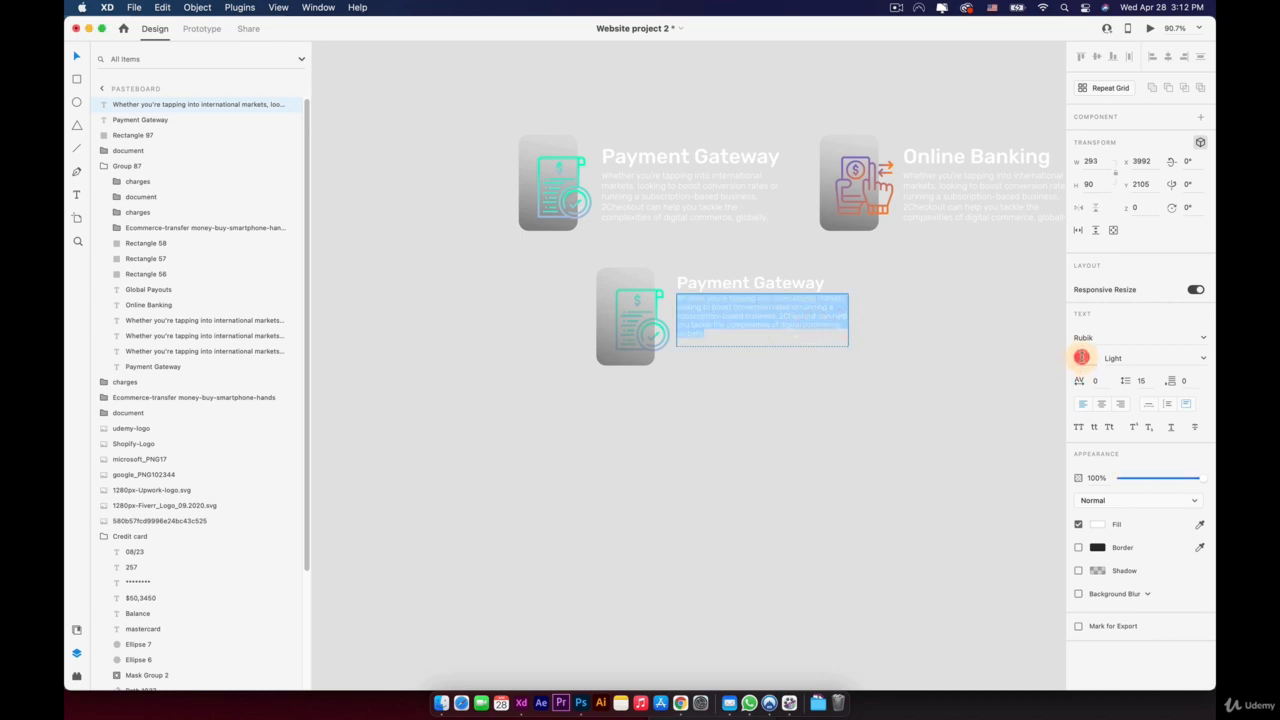
key(Up)
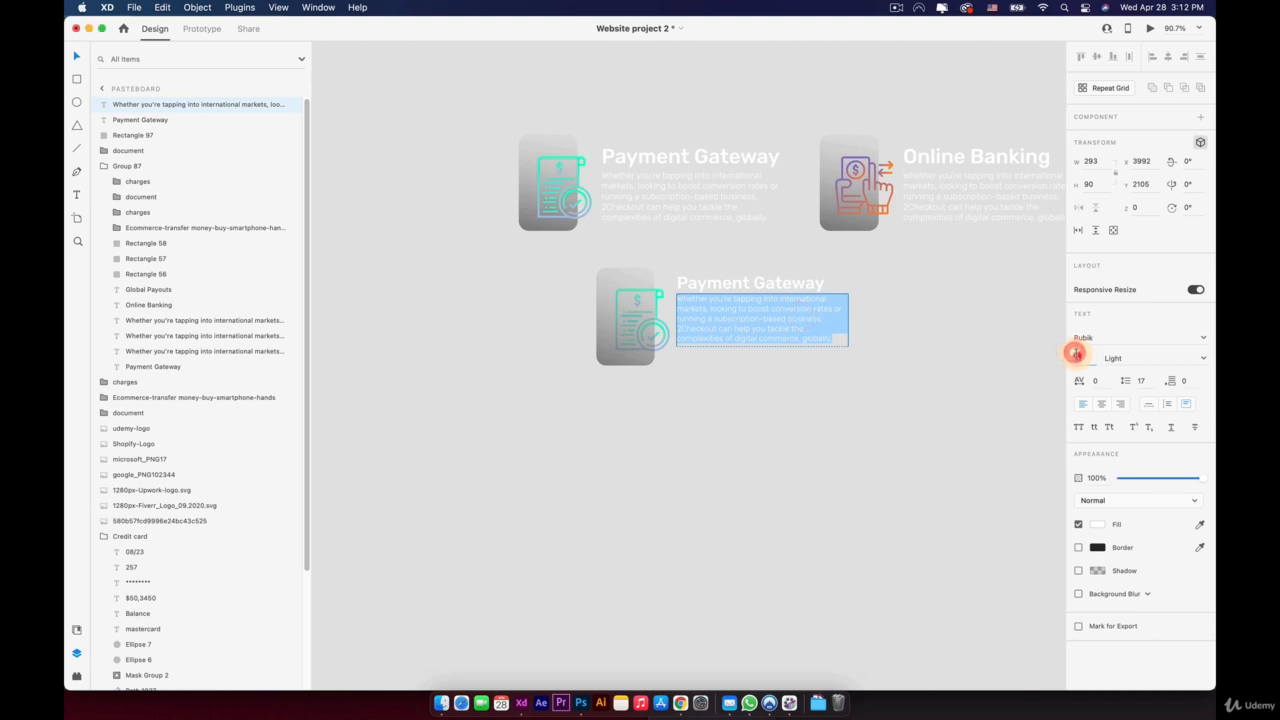
key(Down)
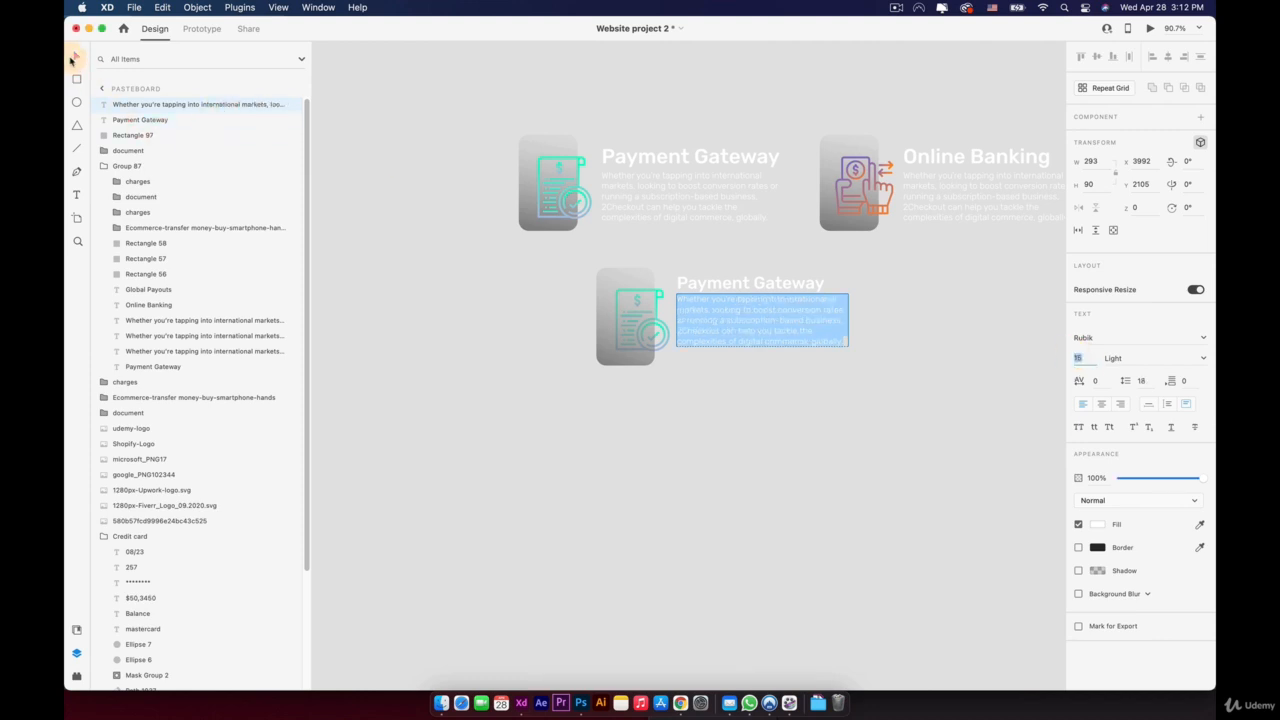
Step: Extend the new description's text area down to the card background's lower edge, giving it a height of 123
click(797, 336)
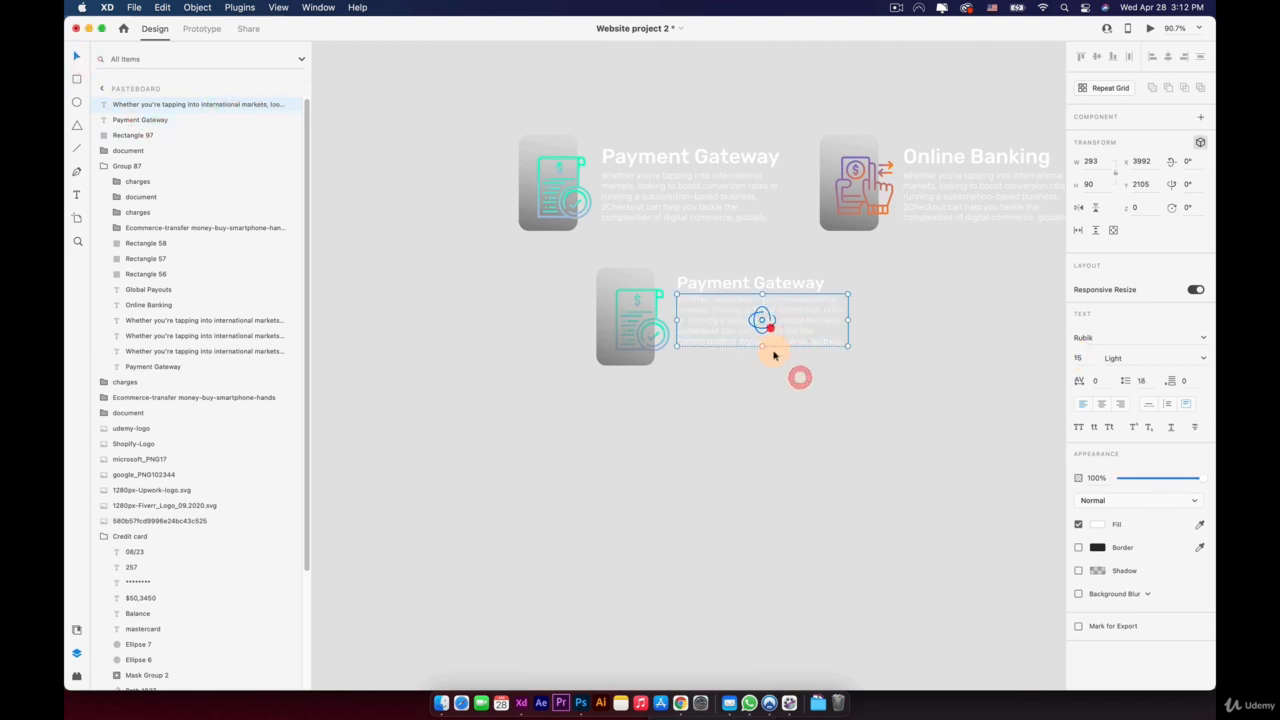
drag(762, 346, 761, 367)
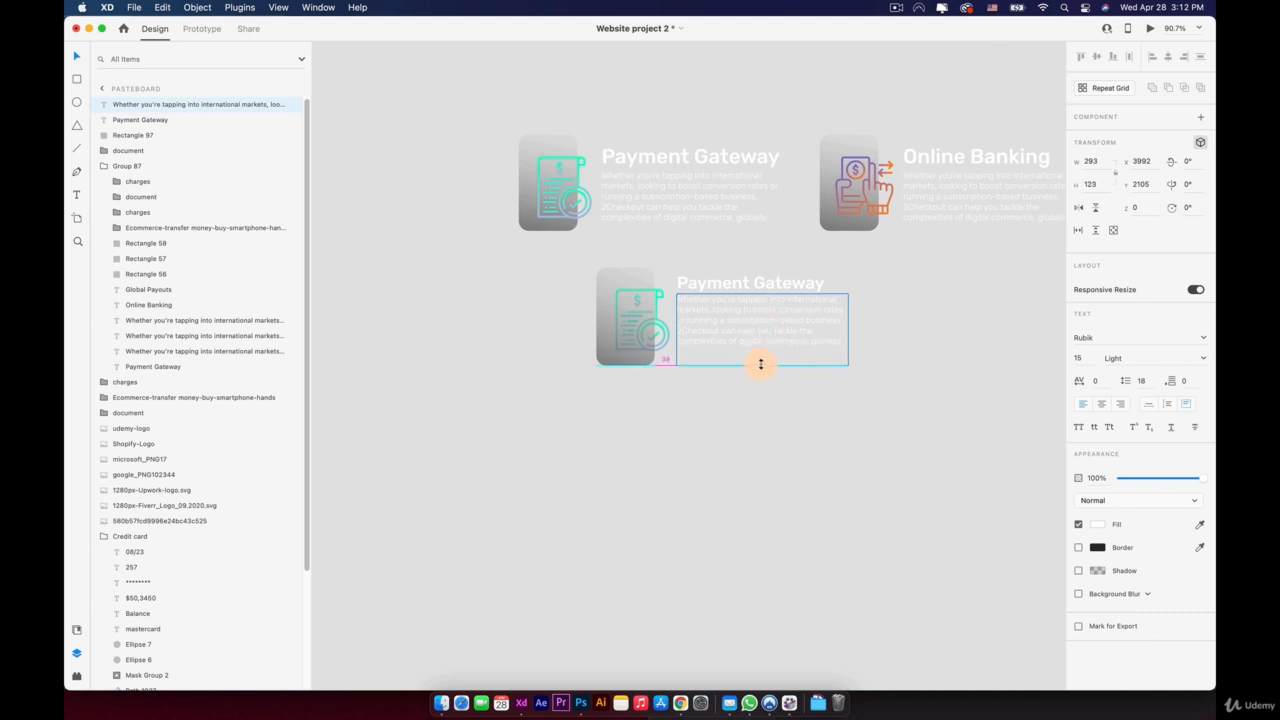
click(797, 447)
Step: Duplicate the new card's gradient rectangle to the right of the description at the same height, at X 4337
click(762, 336)
click(728, 284)
drag(970, 321, 862, 334)
click(492, 289)
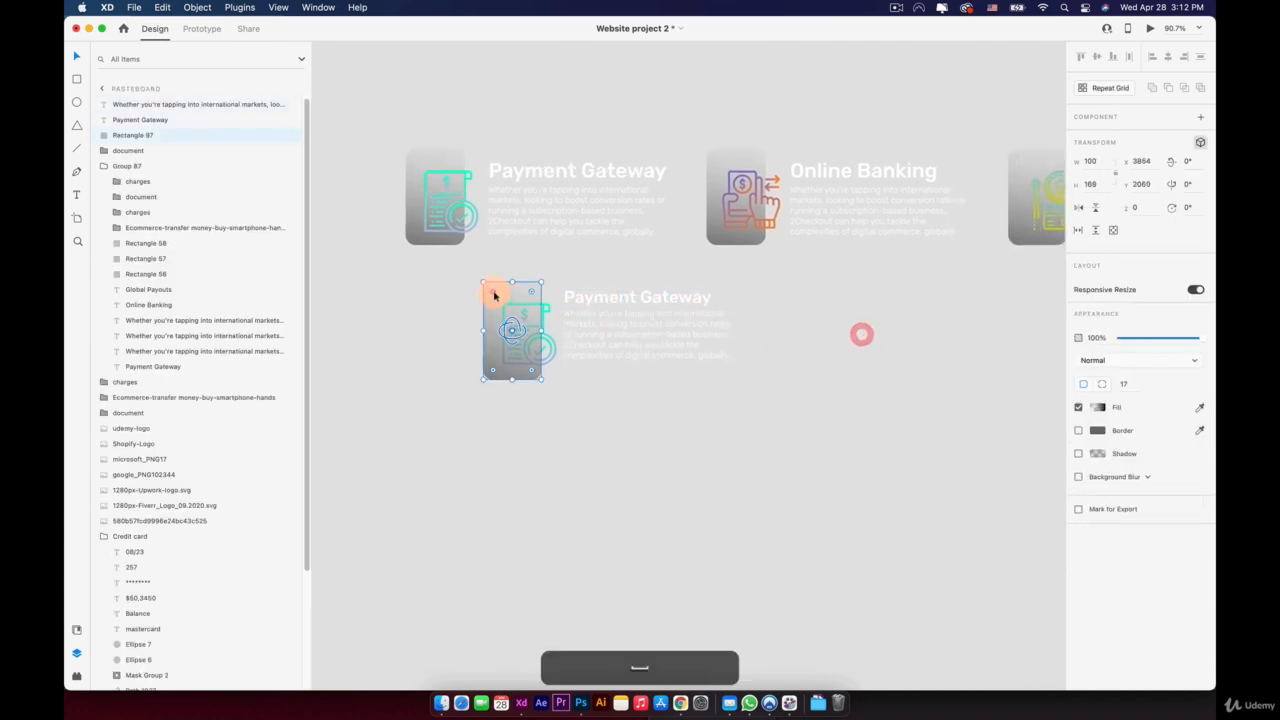
drag(491, 289, 790, 303)
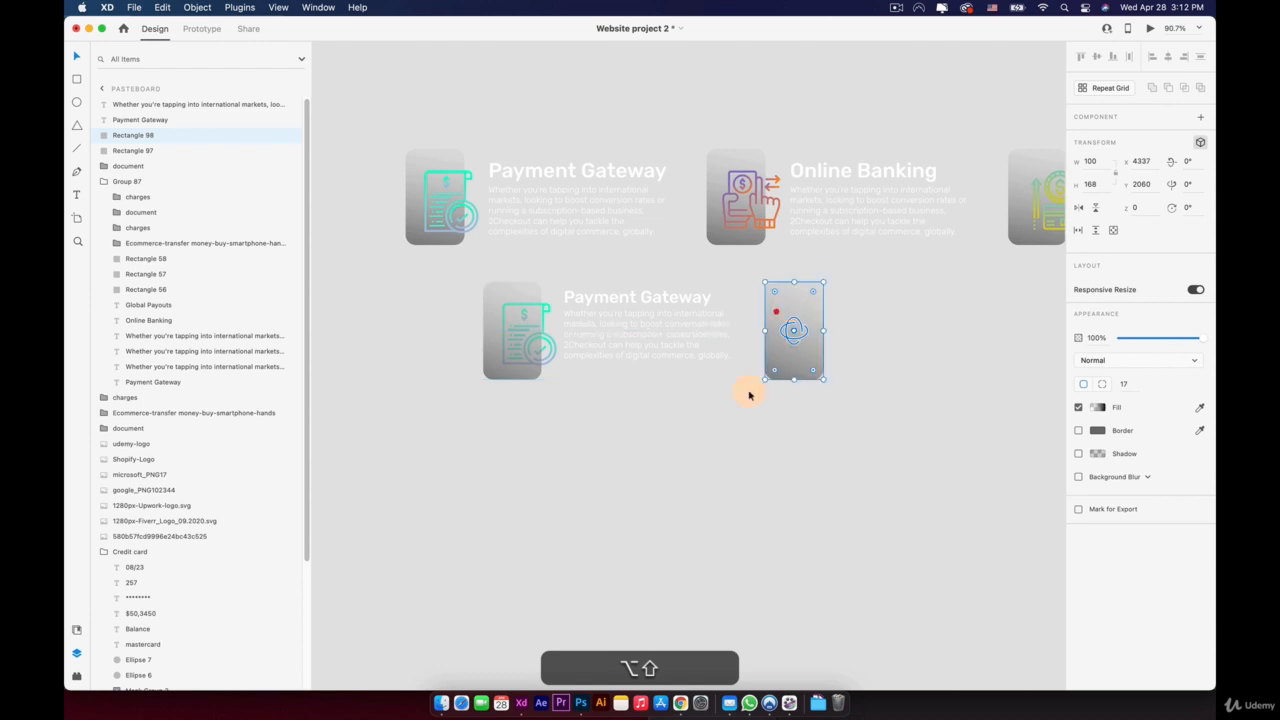
click(717, 431)
Step: Copy the purple-orange smartphone-and-hand icon from the source icons beside the artboards onto the second card's gradient rectangle
scroll(717, 431, down, 5)
drag(633, 316, 906, 251)
drag(425, 325, 780, 311)
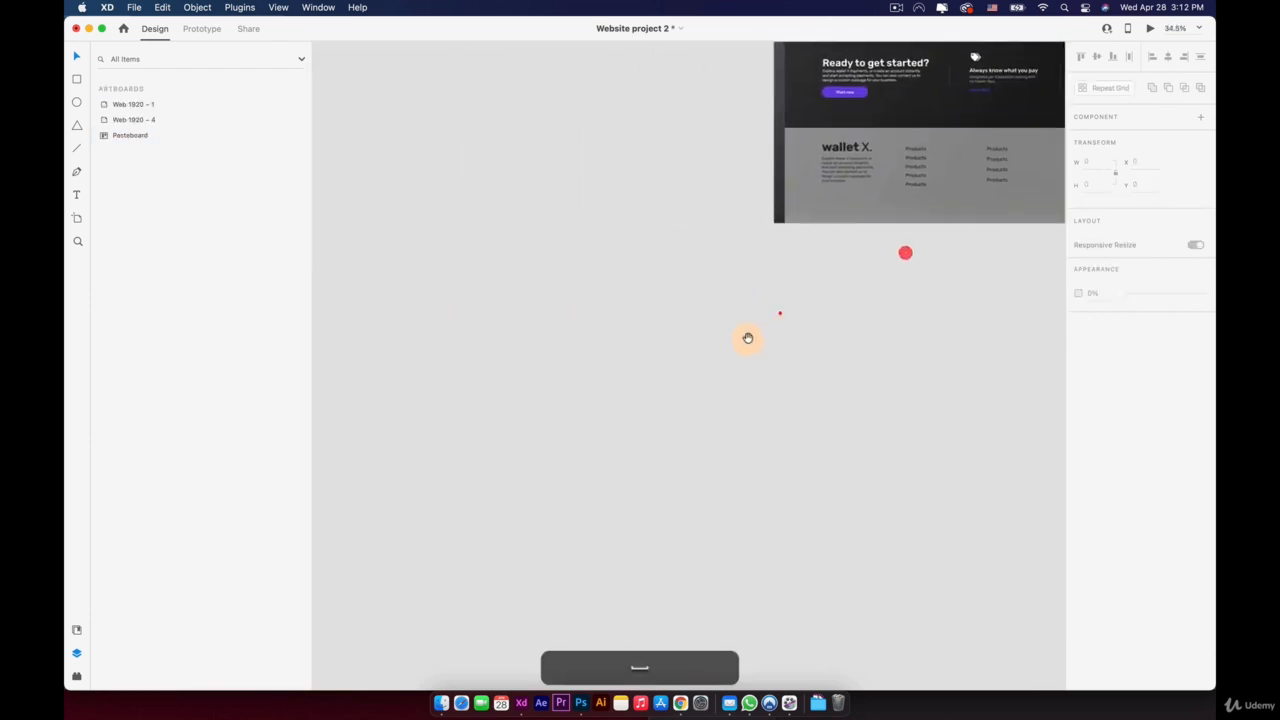
drag(620, 331, 803, 403)
drag(650, 316, 800, 426)
drag(596, 272, 749, 383)
drag(680, 326, 400, 332)
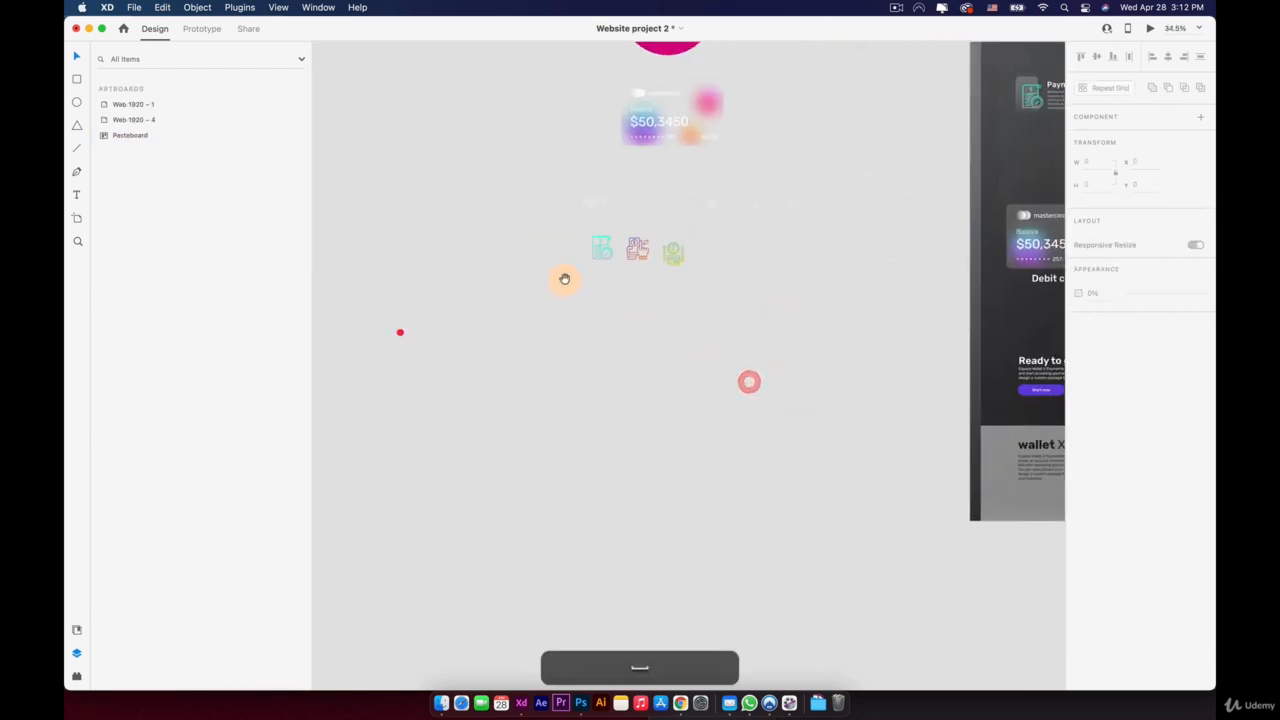
click(640, 252)
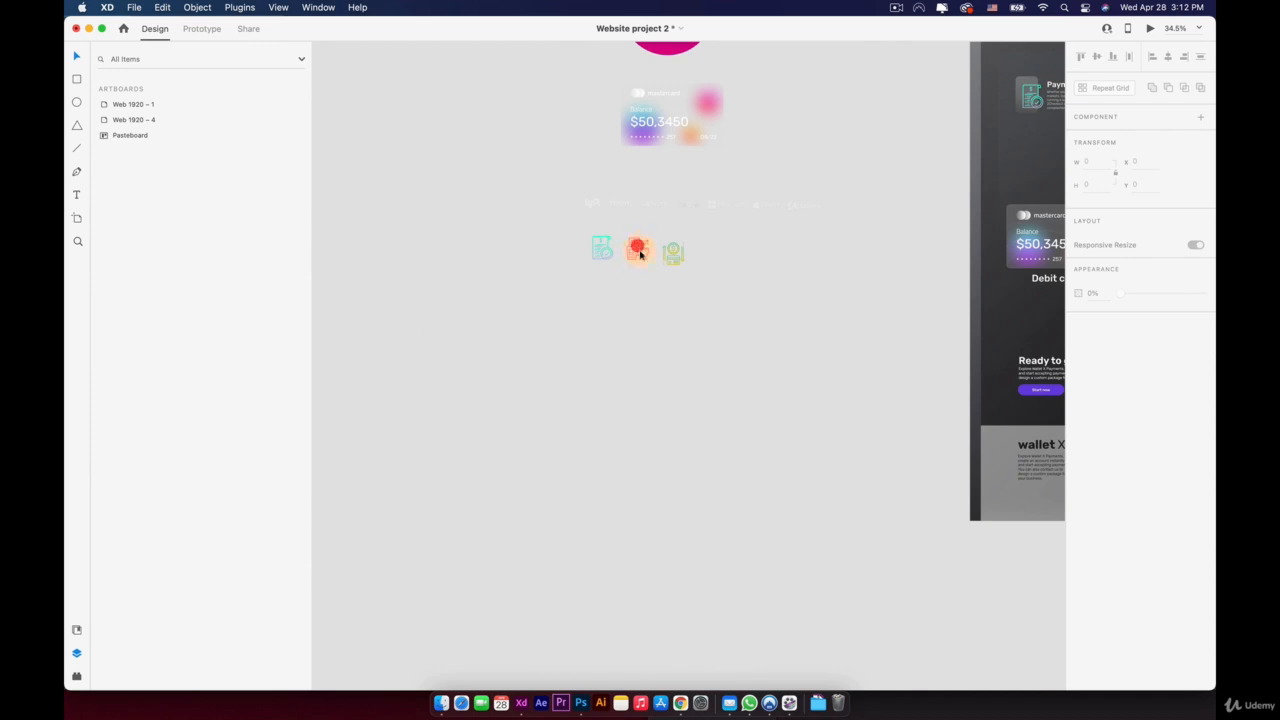
click(642, 252)
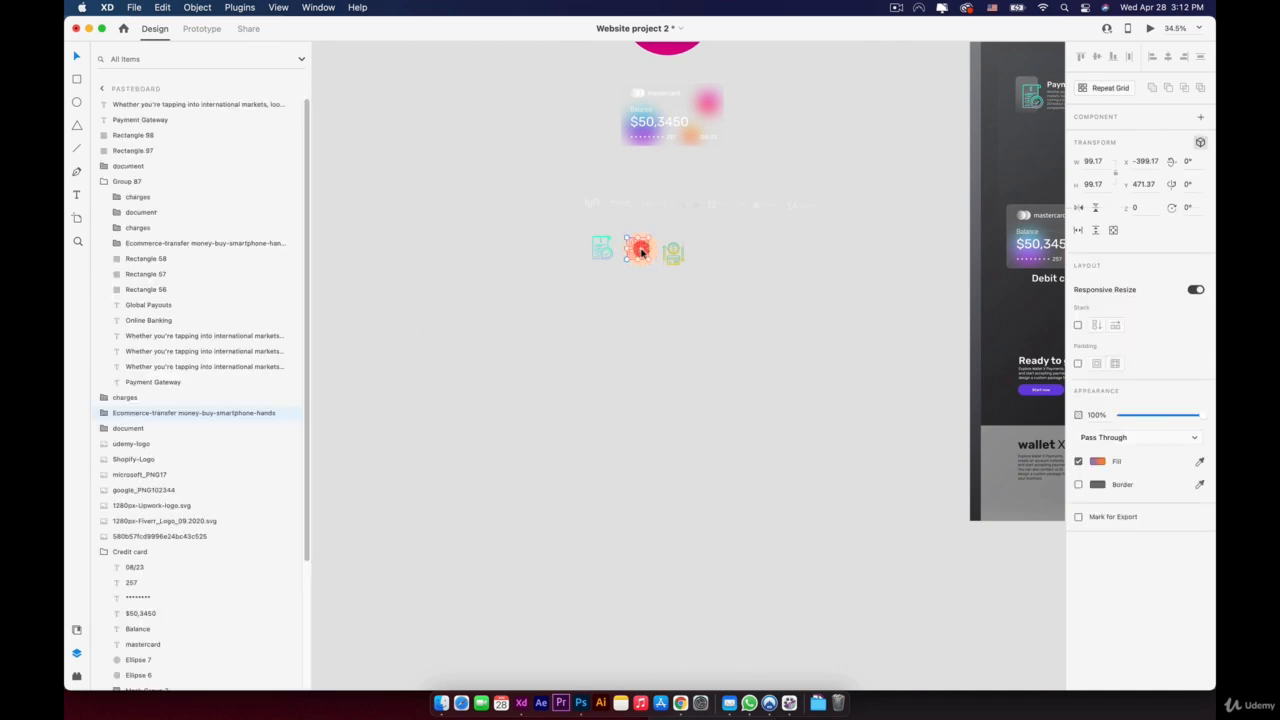
scroll(729, 310, down, 5)
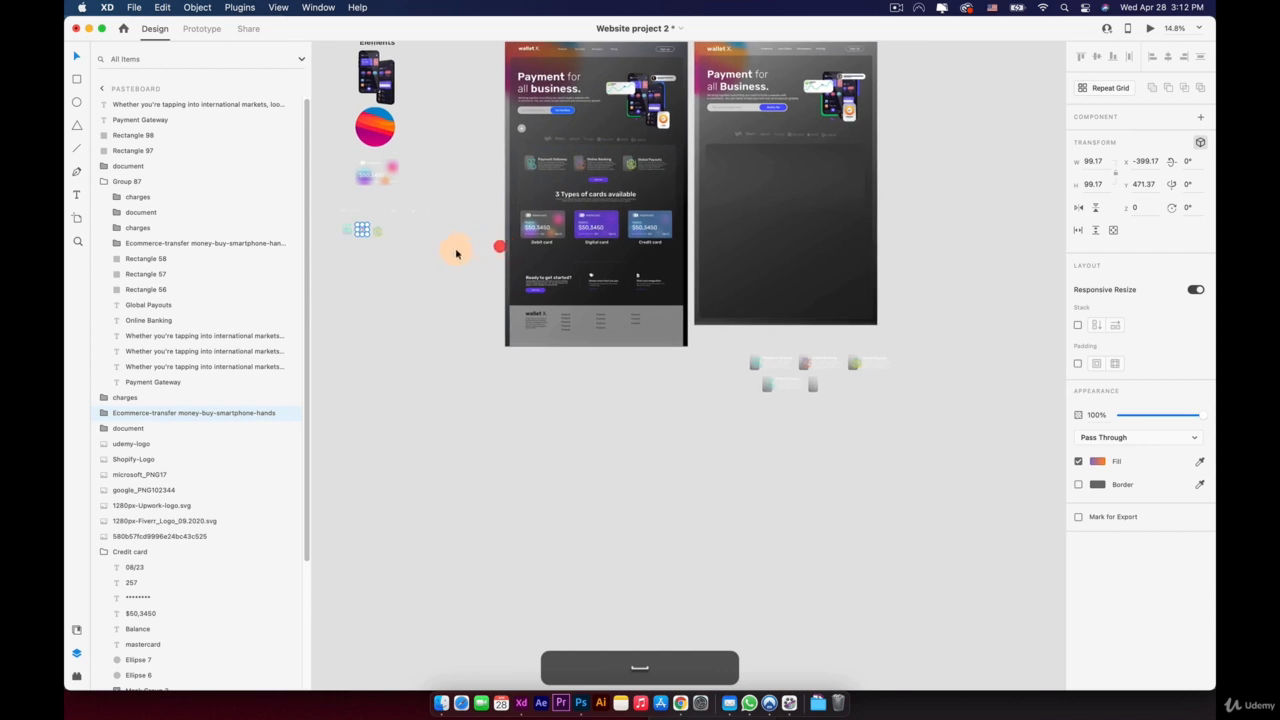
drag(362, 232, 478, 353)
click(420, 315)
click(365, 232)
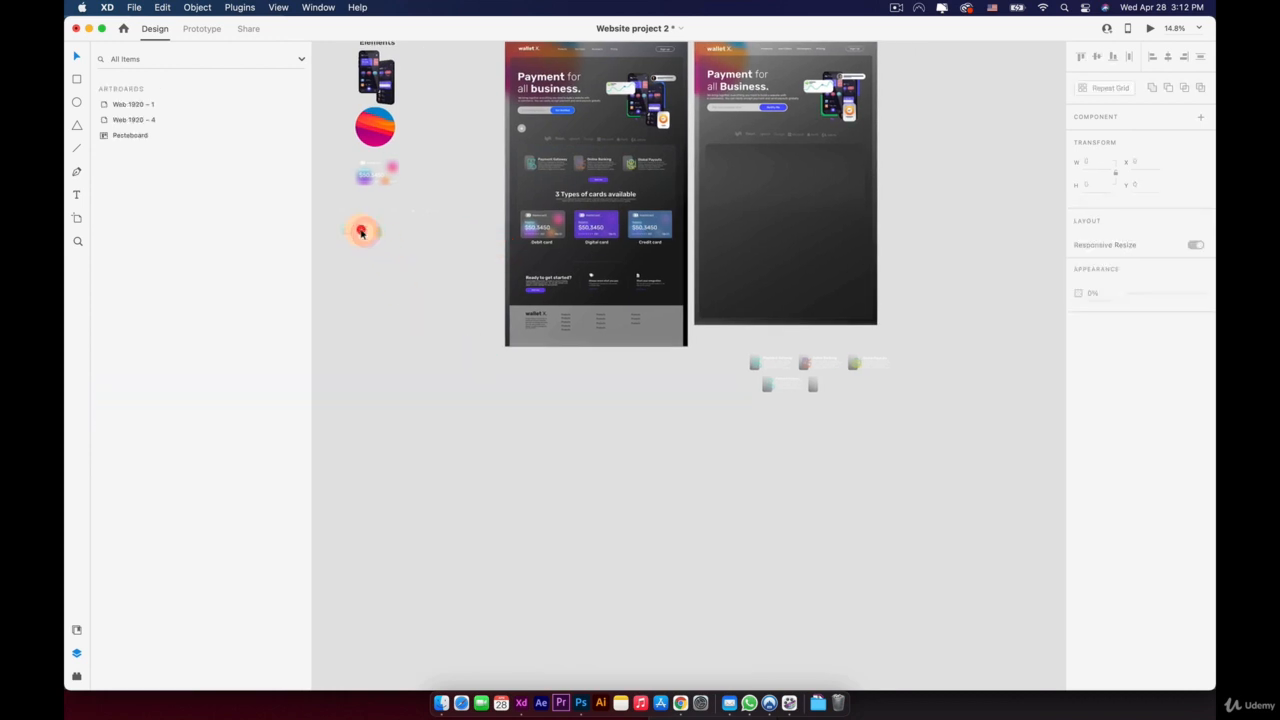
scroll(363, 235, up, 3)
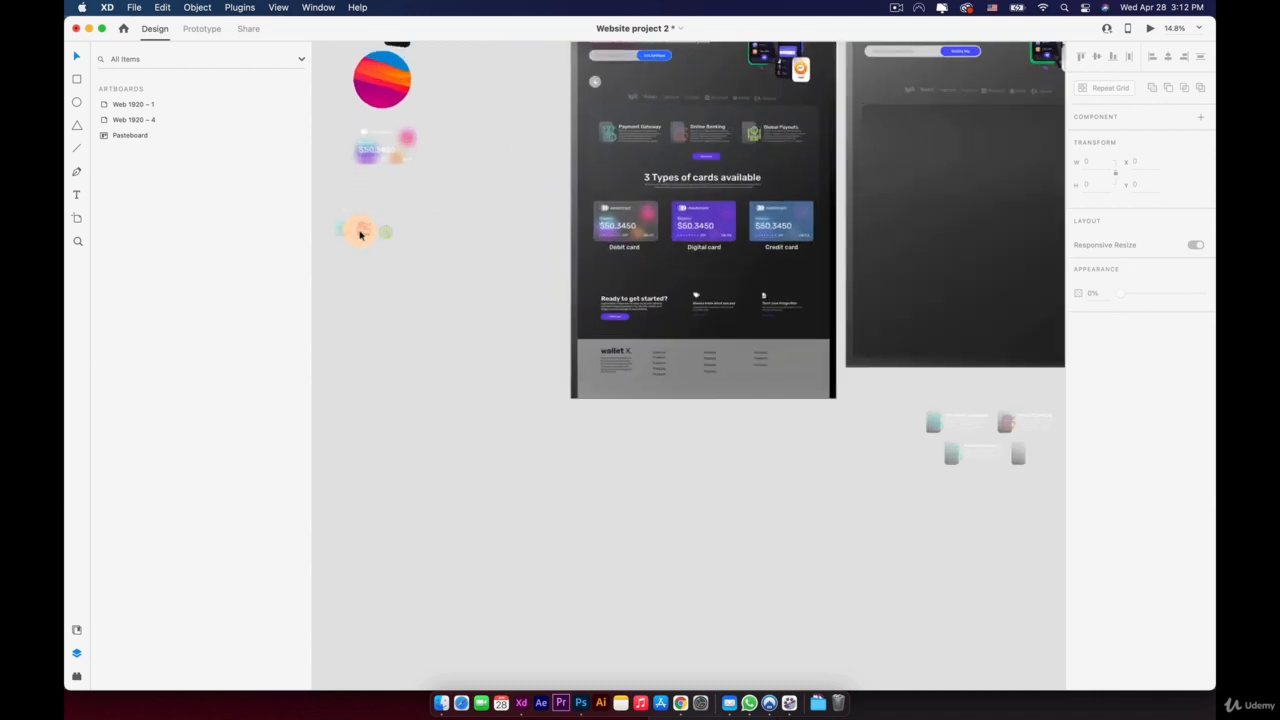
click(365, 230)
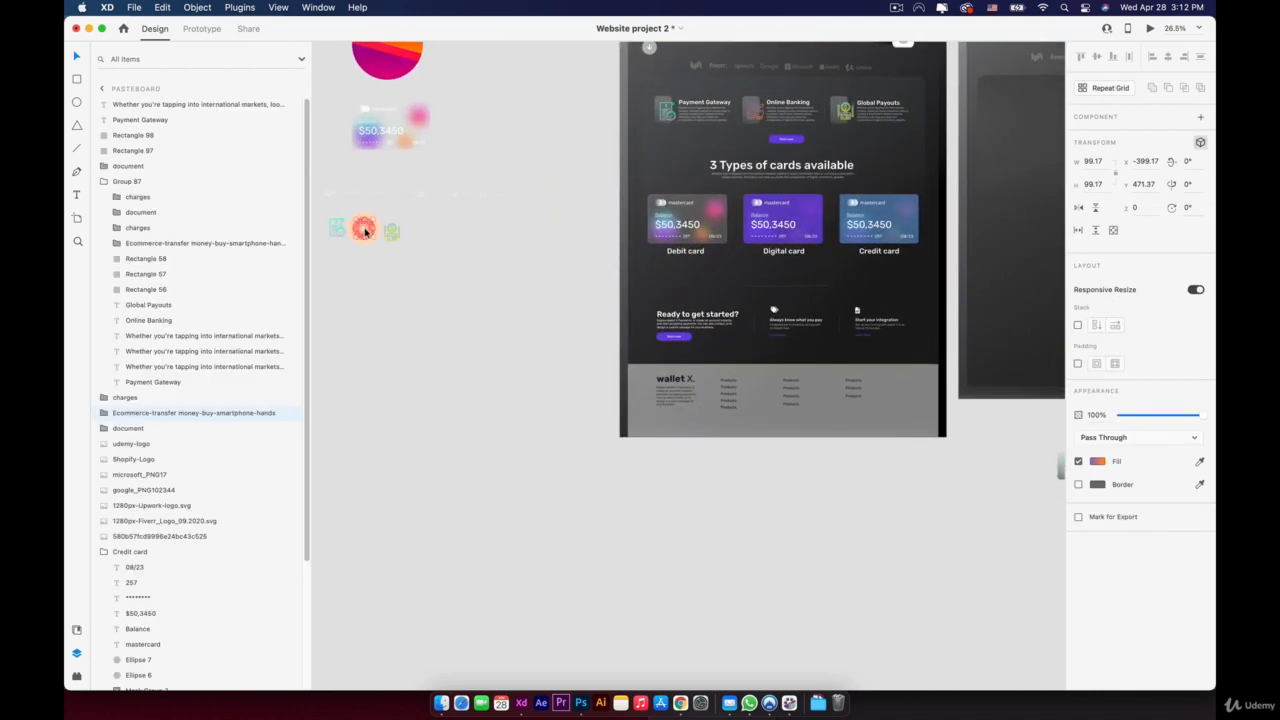
key(alt)
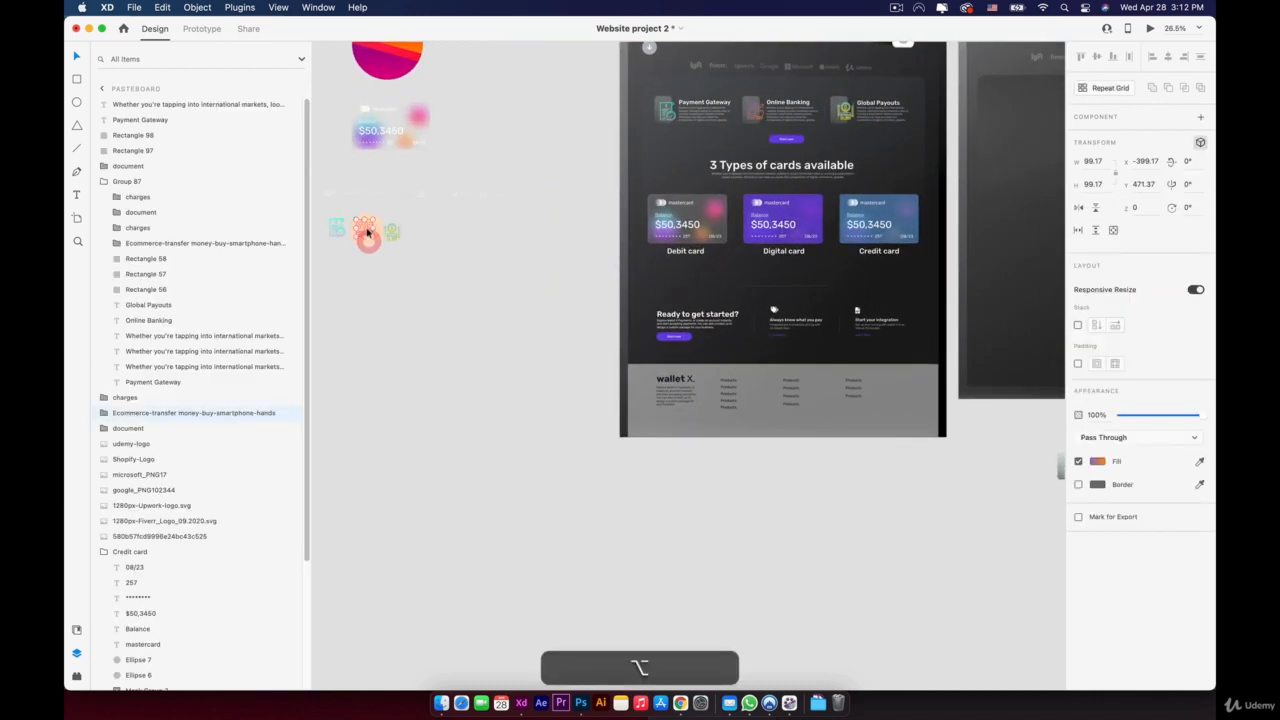
drag(367, 232, 998, 509)
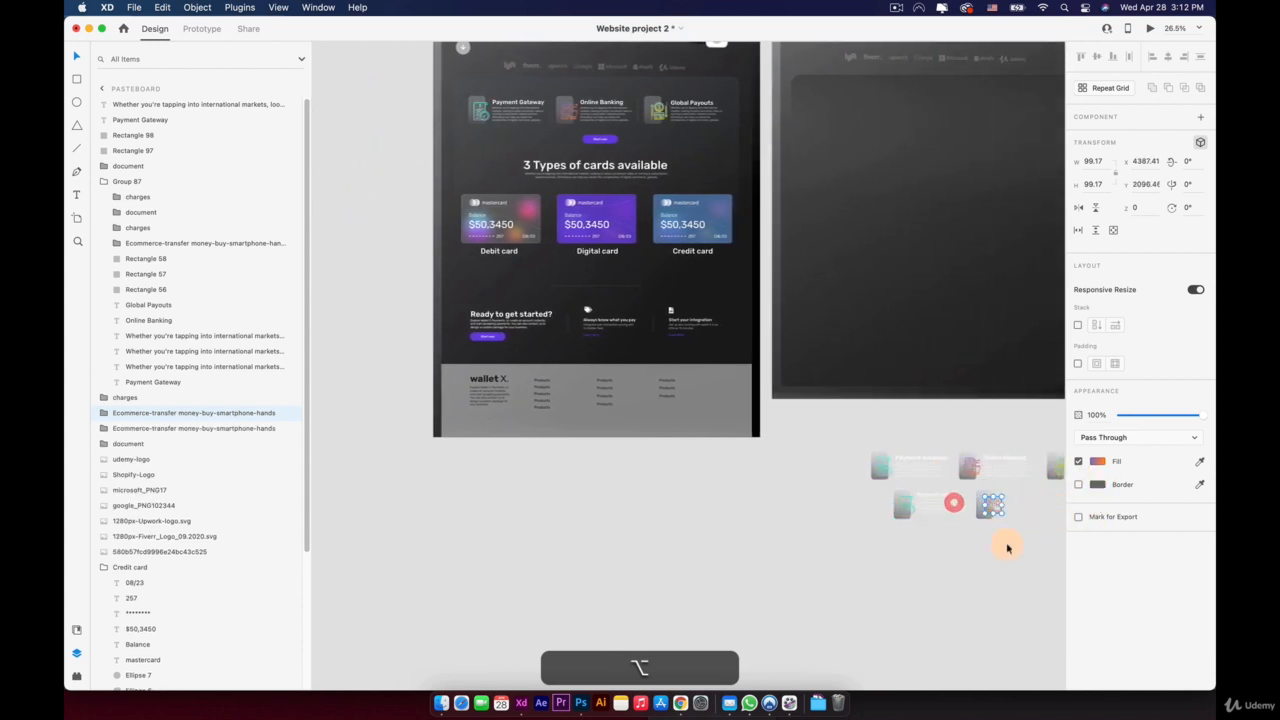
Step: Reposition the copied icon to overlap the second card's right edge, at X 4363.41 and Y 2104.37
scroll(1007, 548, up, 10)
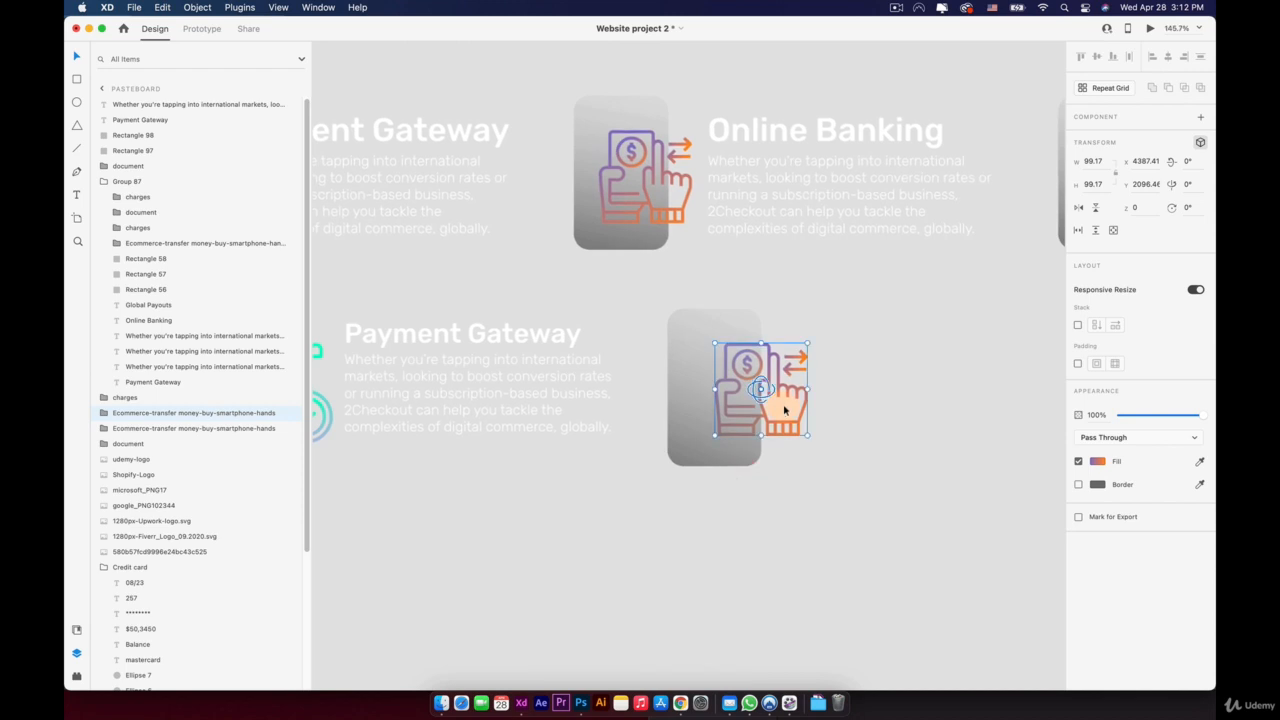
key(shift+Down)
key(shift+Left)
key(Up)
key(Up)
key(Up)
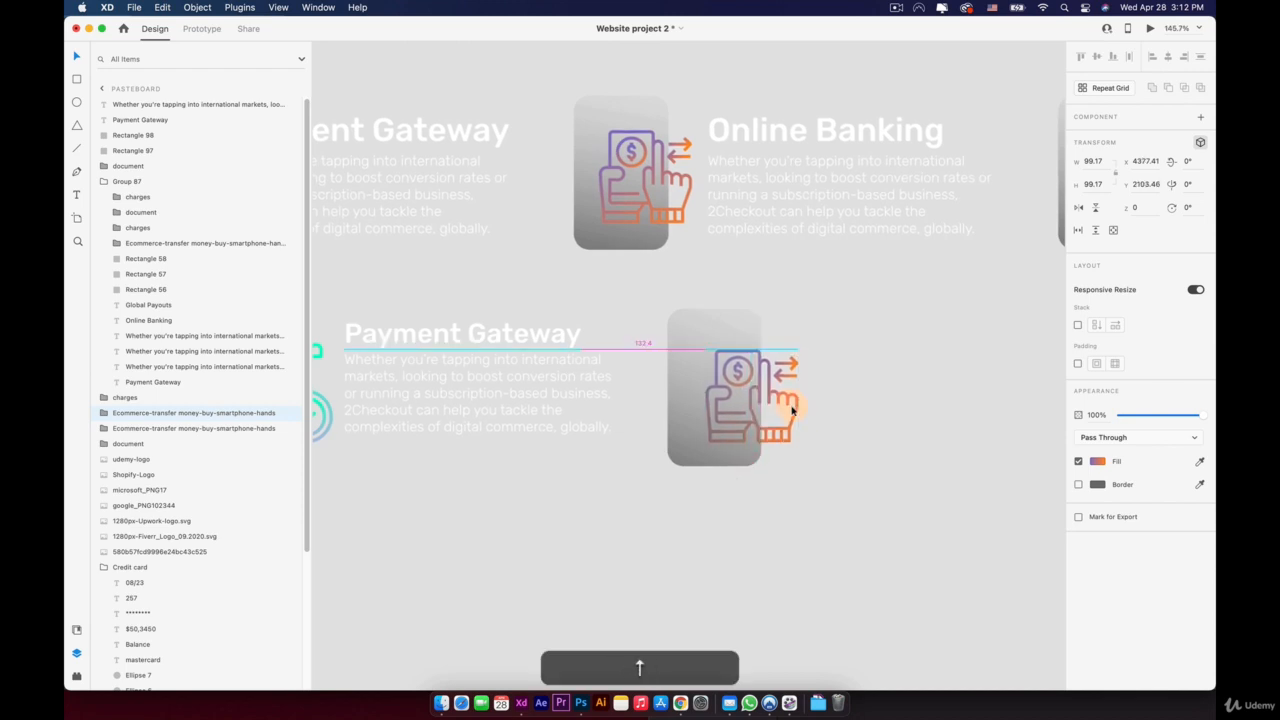
key(Right)
key(Left)
key(Left)
key(Left)
key(shift+Left)
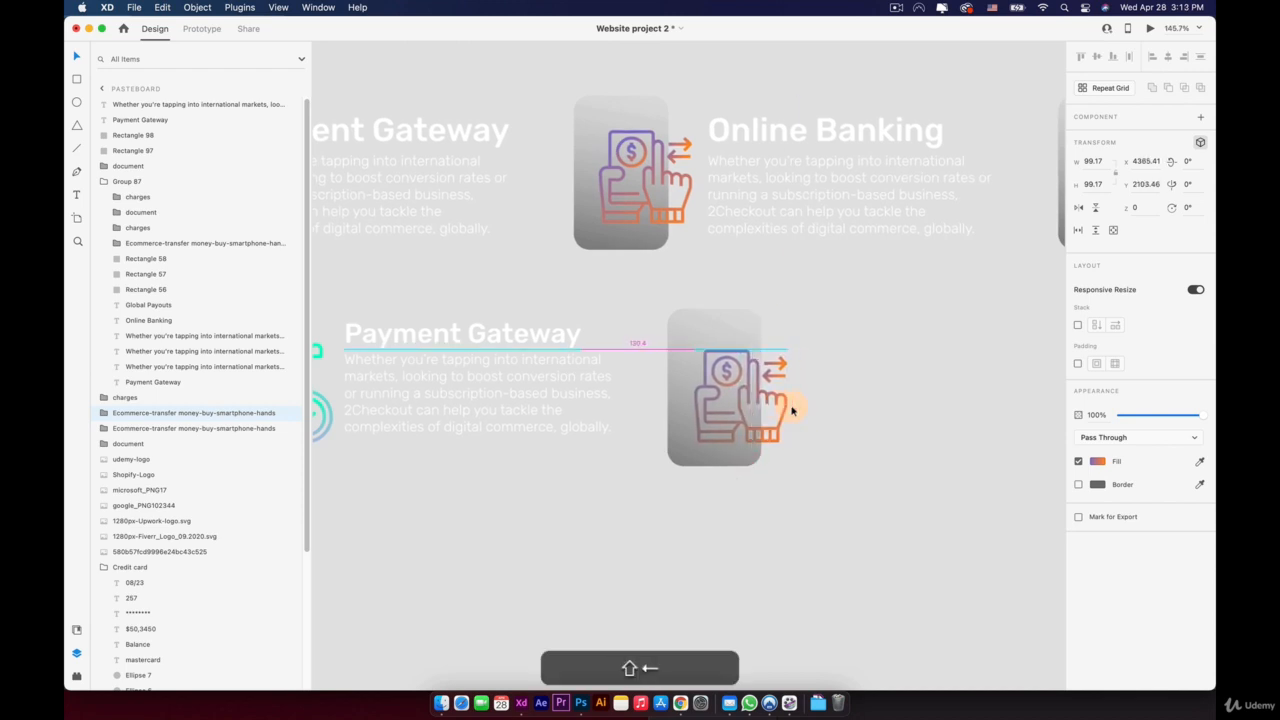
key(Up)
key(Up)
key(Up)
key(Up)
key(Down)
key(Down)
key(Down)
key(Down)
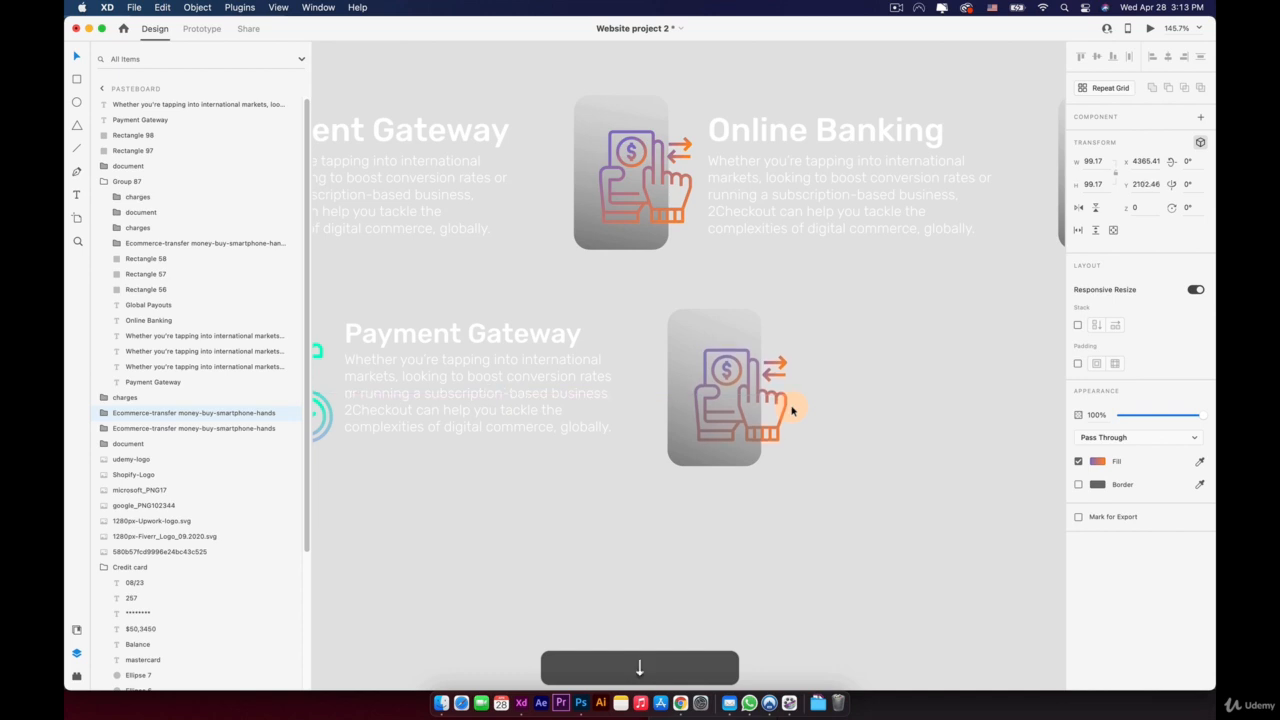
scroll(791, 410, down, 3)
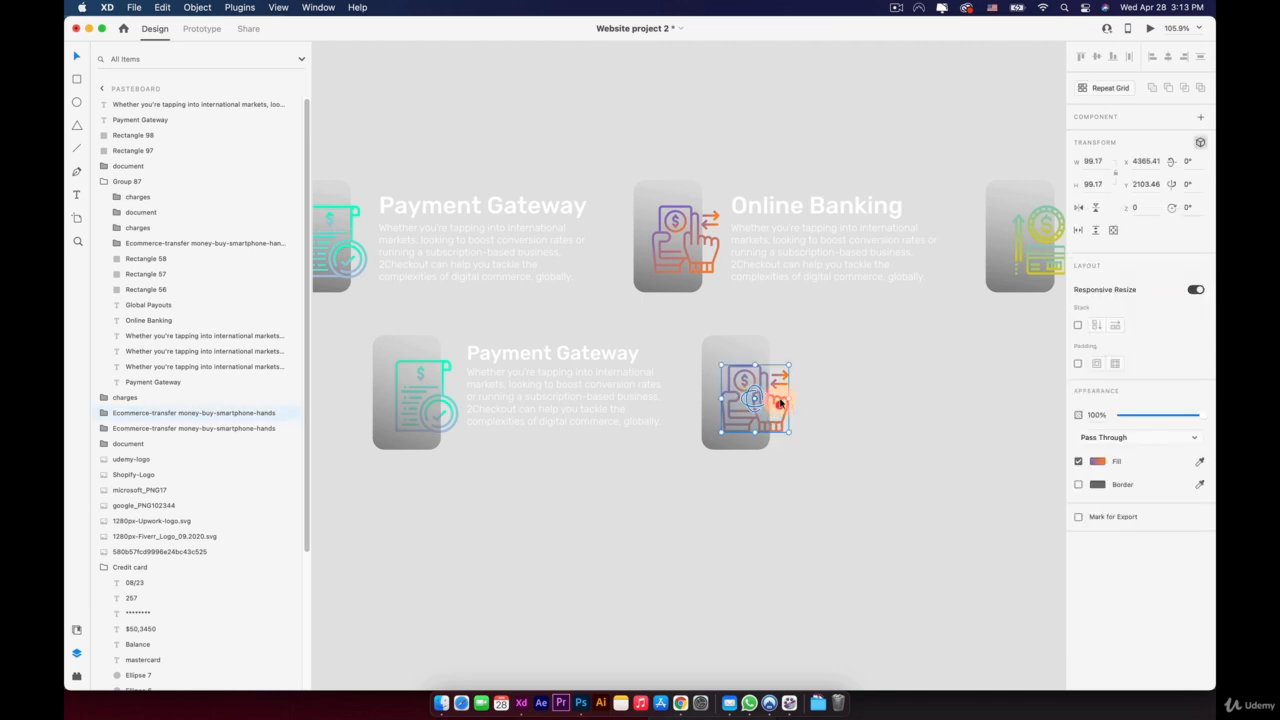
drag(780, 402, 779, 402)
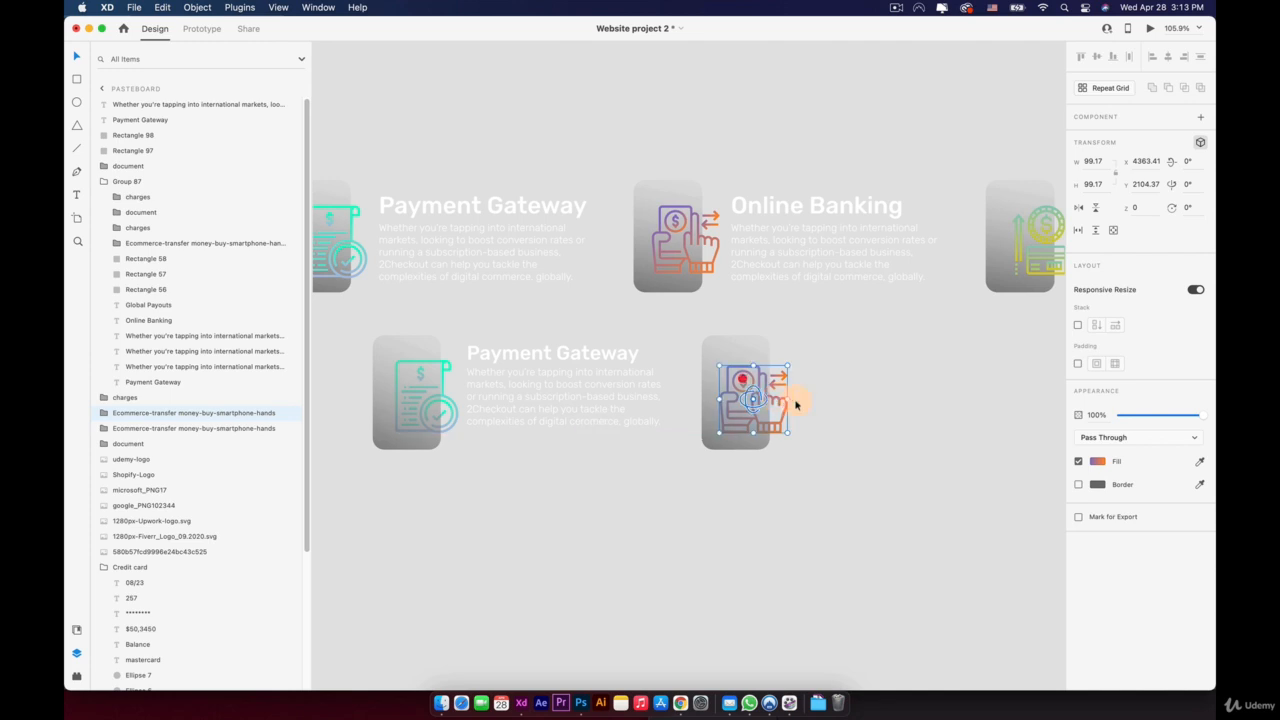
Step: Duplicate the new Payment Gateway heading and description together to the right of the second card's icon, at X 4475
key(space)
drag(905, 399, 819, 392)
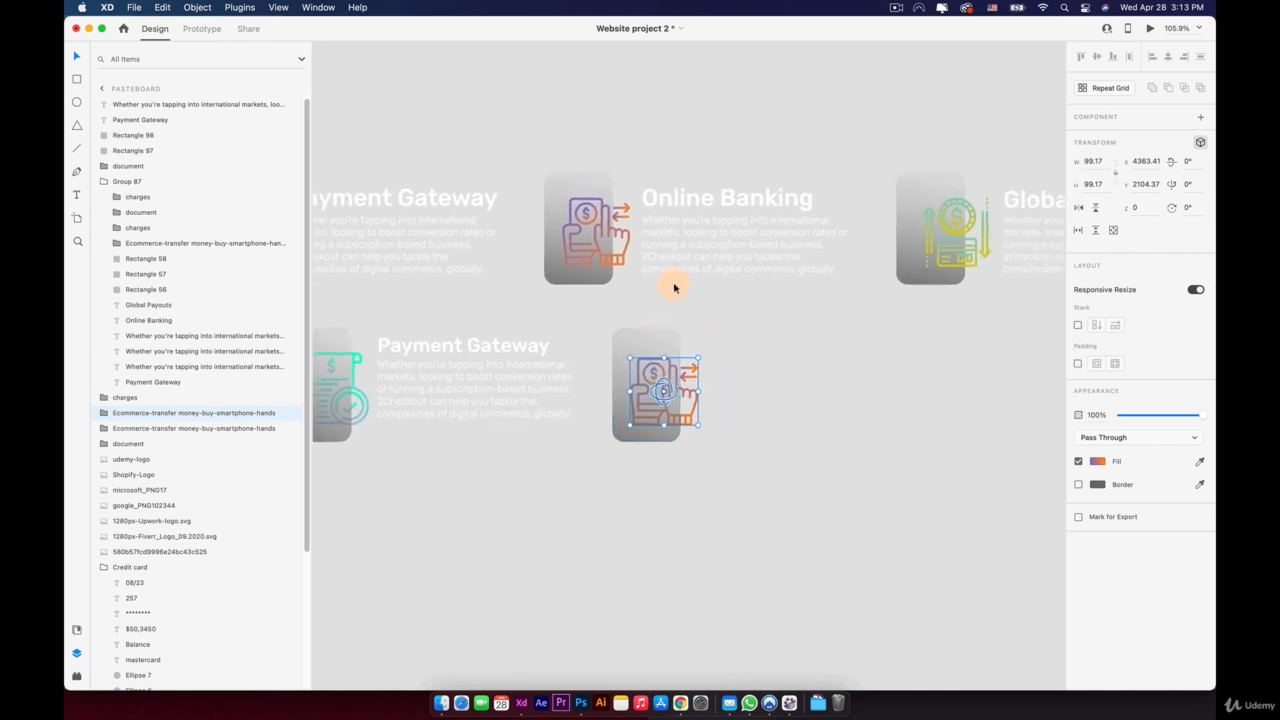
click(458, 347)
shift+click(420, 372)
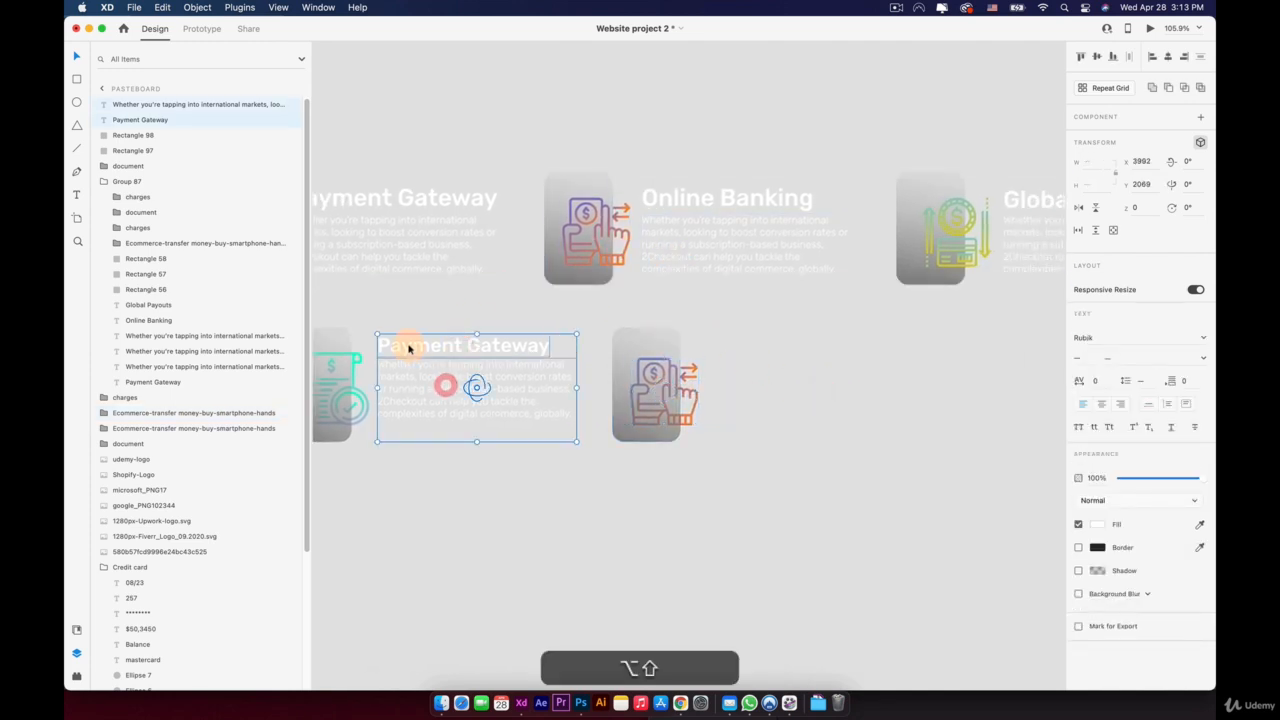
drag(420, 372, 735, 360)
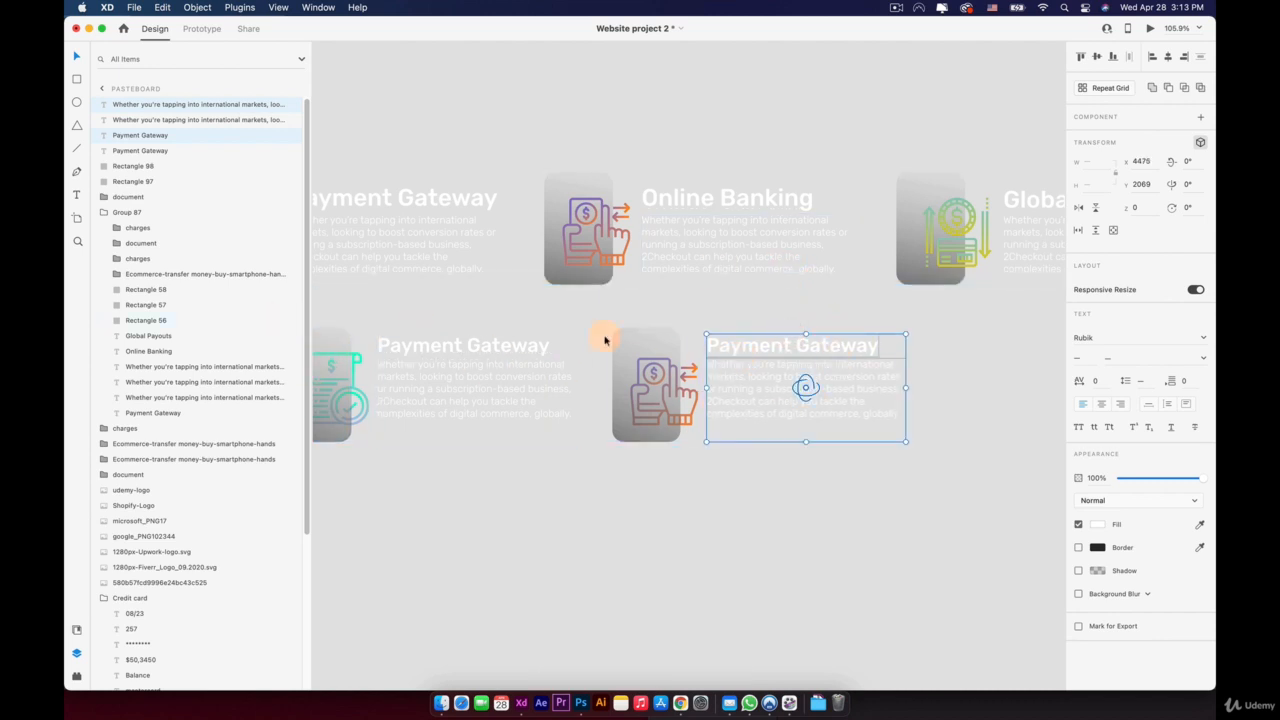
click(812, 450)
Step: Replace the duplicated heading's text with "Online Banking" copied from the original feature group
click(723, 205)
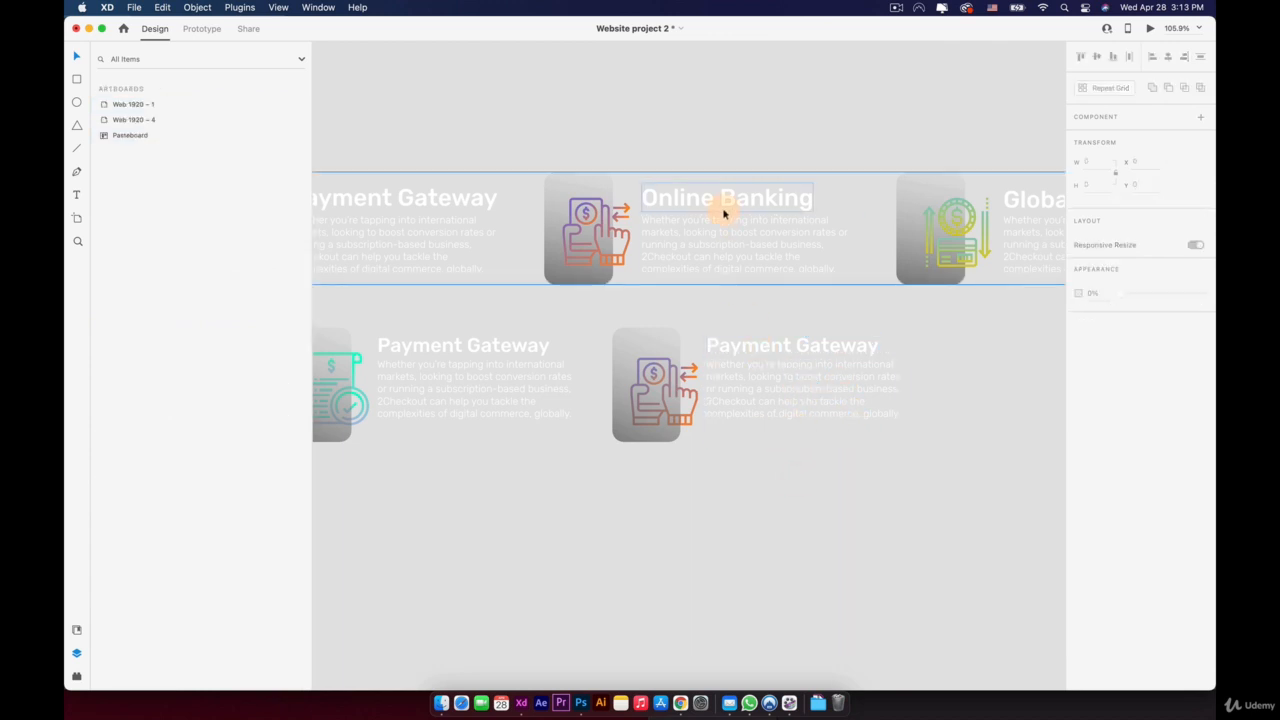
double_click(727, 197)
double_click(780, 198)
key(super+c)
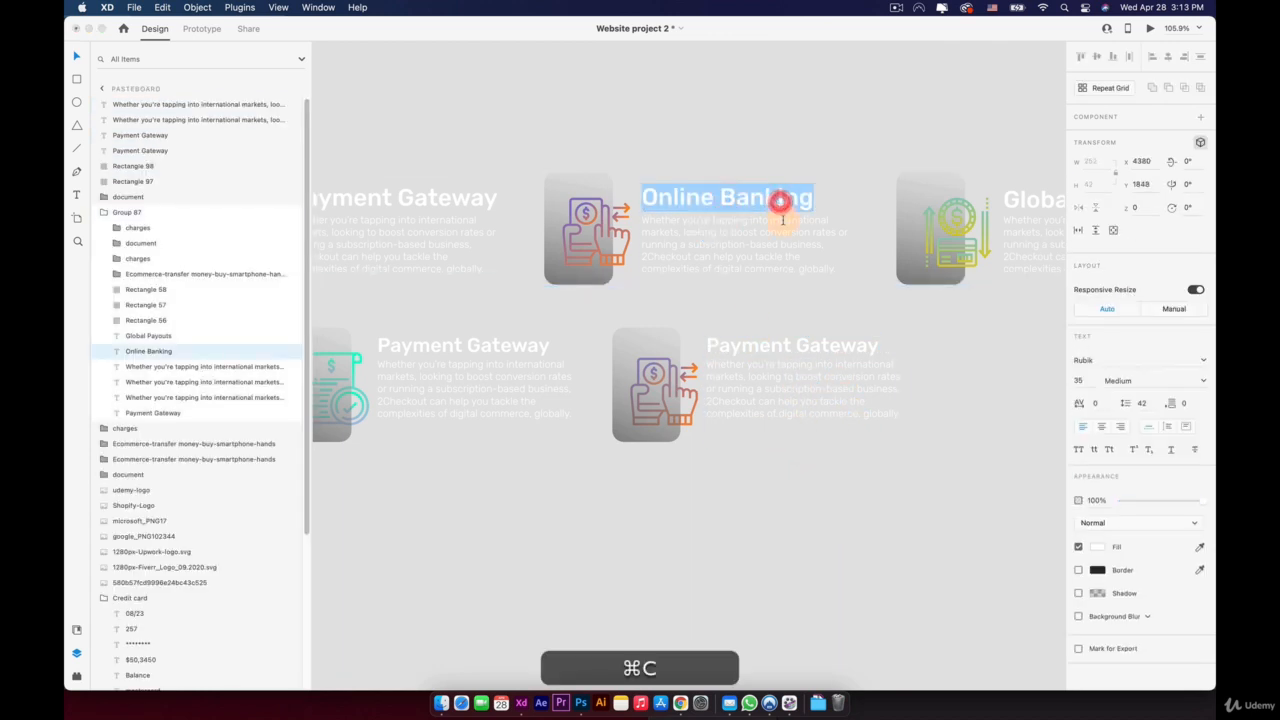
click(793, 350)
key(super+v)
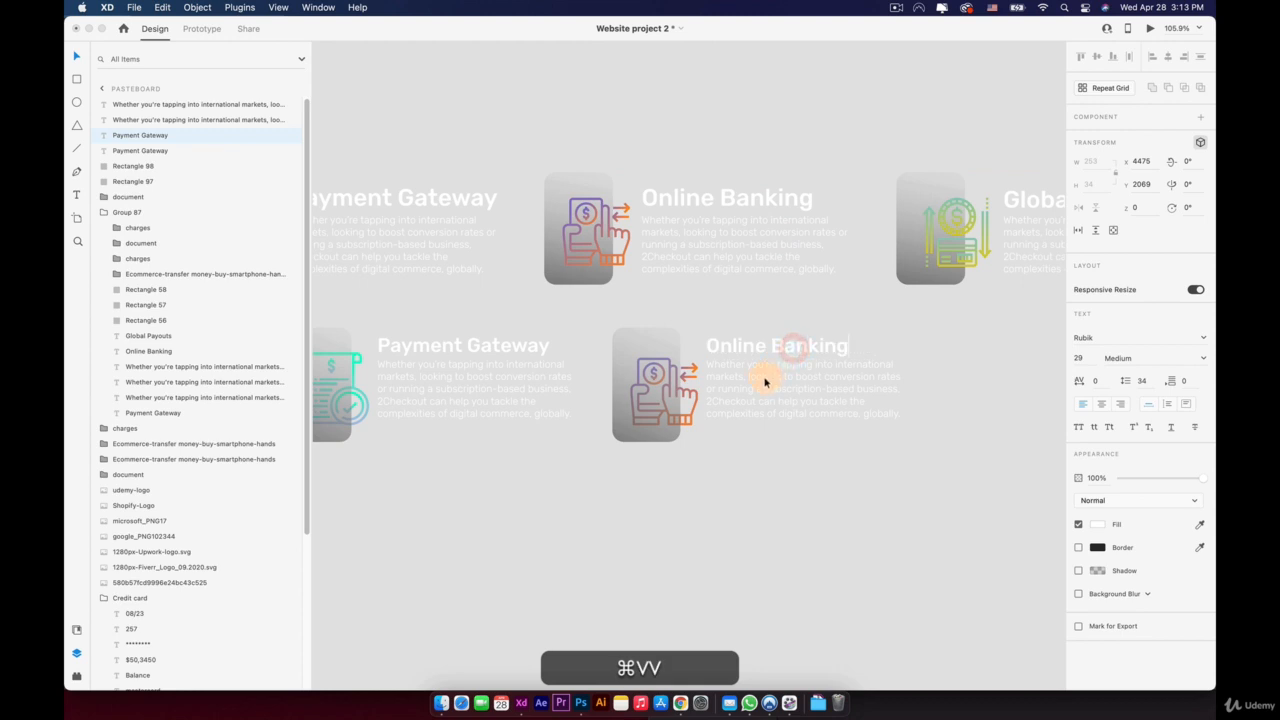
Step: Replace the second card's description with the text copied from the original Online Banking description
click(717, 242)
double_click(717, 241)
key(super+c)
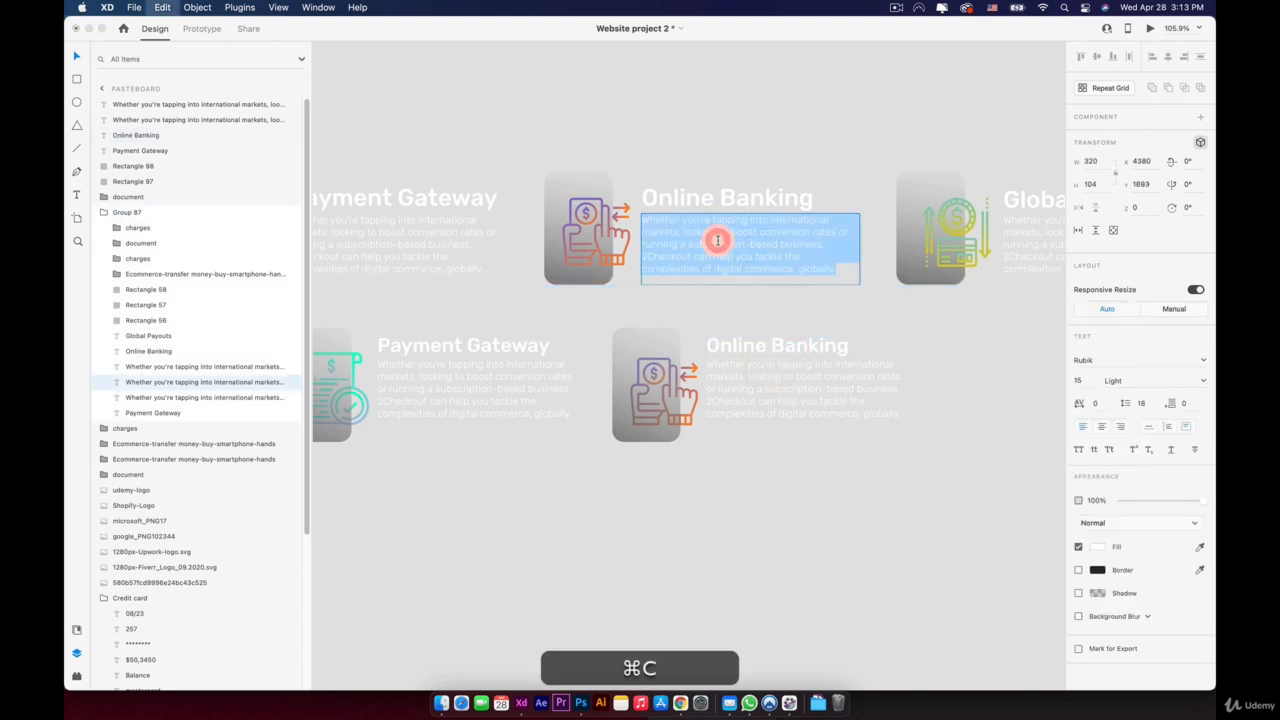
click(771, 391)
double_click(771, 391)
key(super+v)
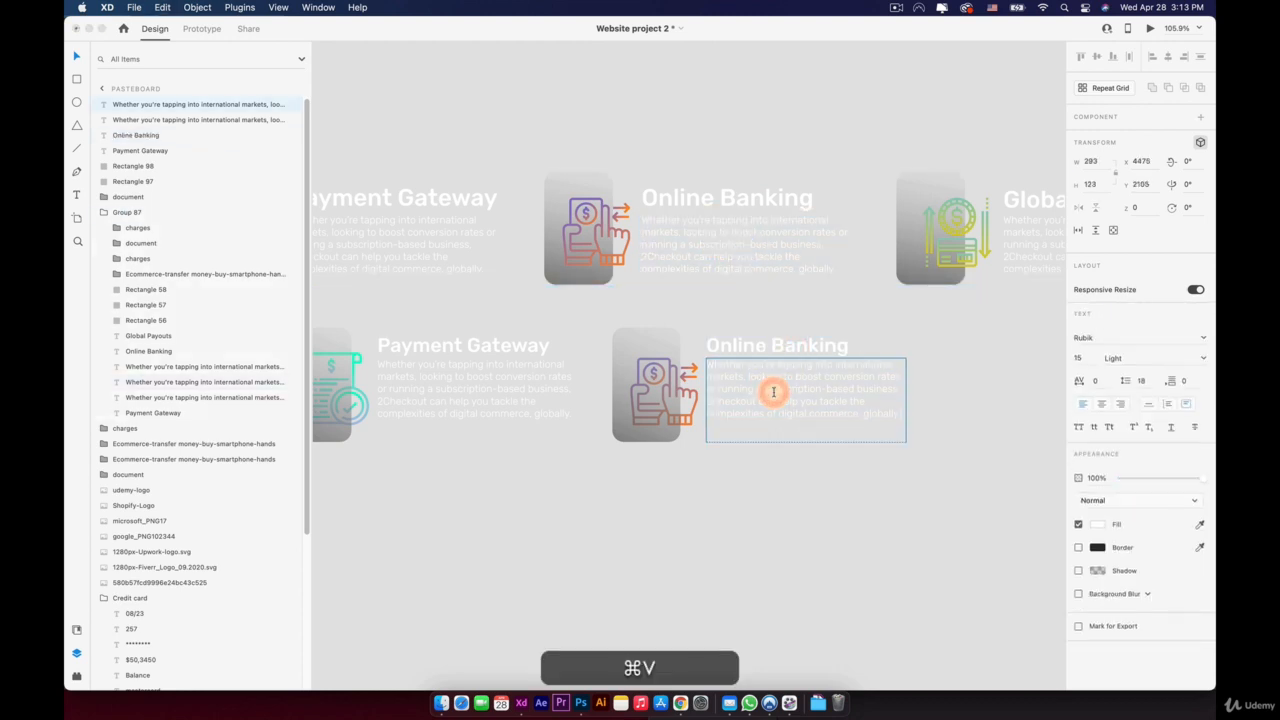
click(892, 572)
Step: Duplicate the second card's gradient rectangle to the right of the Online Banking text at the same height, at X 4820
key(space)
drag(920, 546, 709, 537)
click(415, 342)
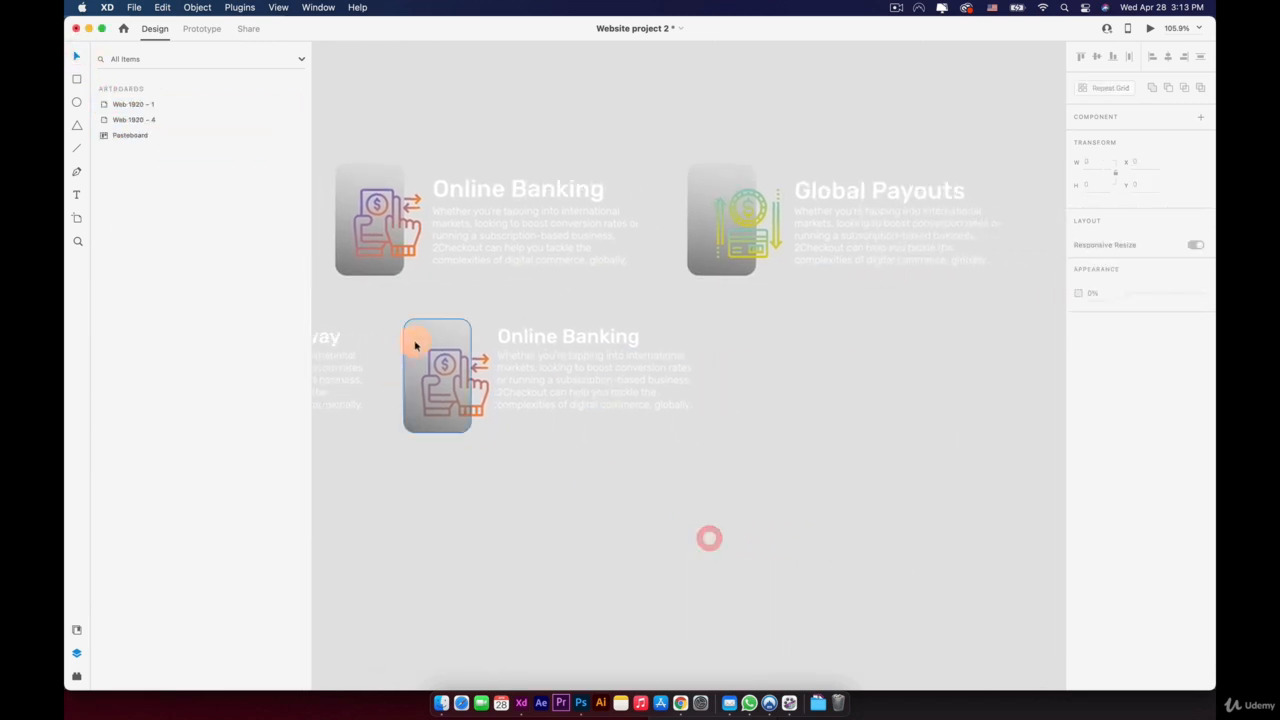
key(alt)
key(shift)
drag(446, 342, 762, 349)
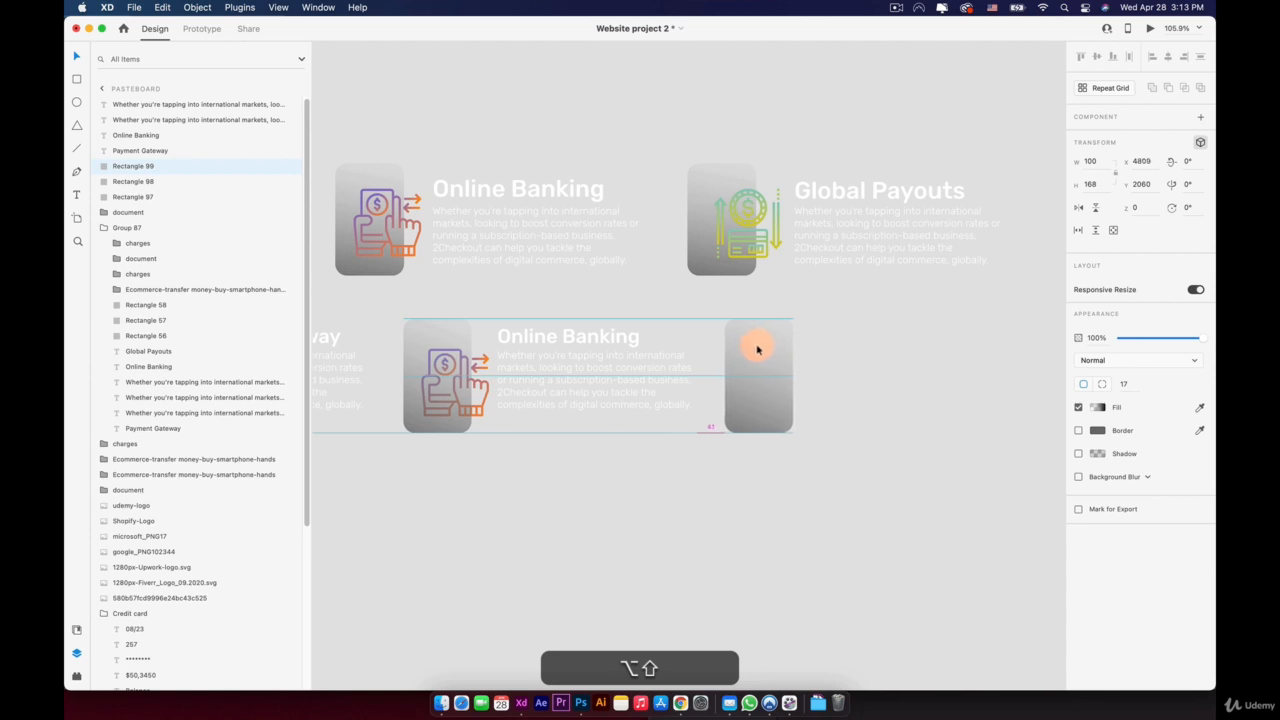
drag(744, 348, 762, 345)
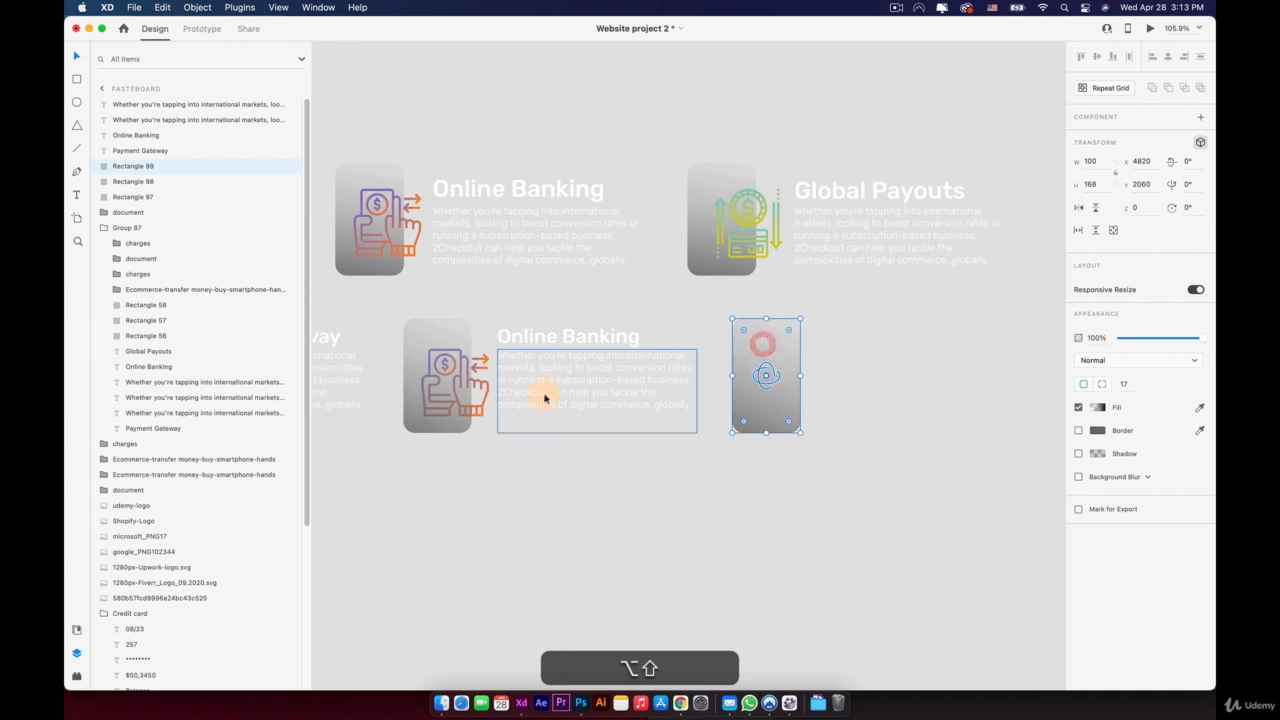
Step: Duplicate the Global Payouts icon from the pasteboard and place the copy over the third card's gradient rectangle, overlapping its right edge
scroll(365, 247, down, 2)
scroll(366, 240, down, 5)
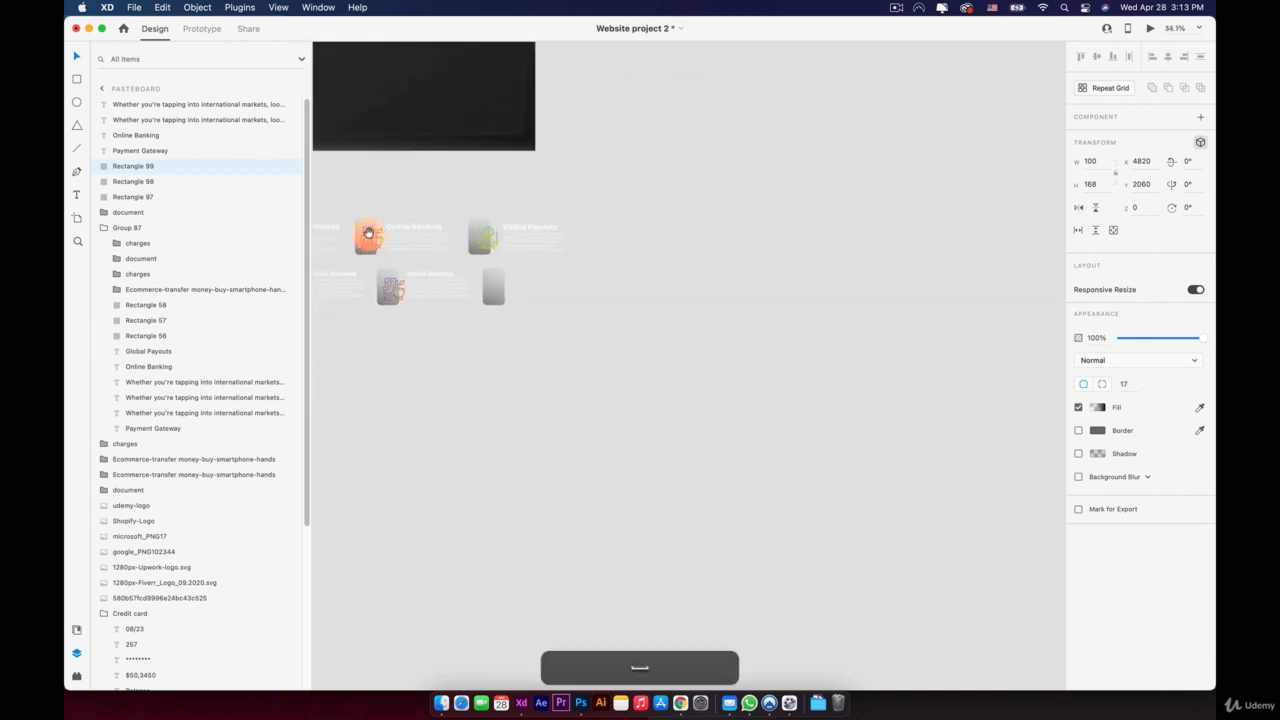
scroll(657, 277, up, 4)
scroll(600, 280, left, 5)
scroll(577, 321, left, 5)
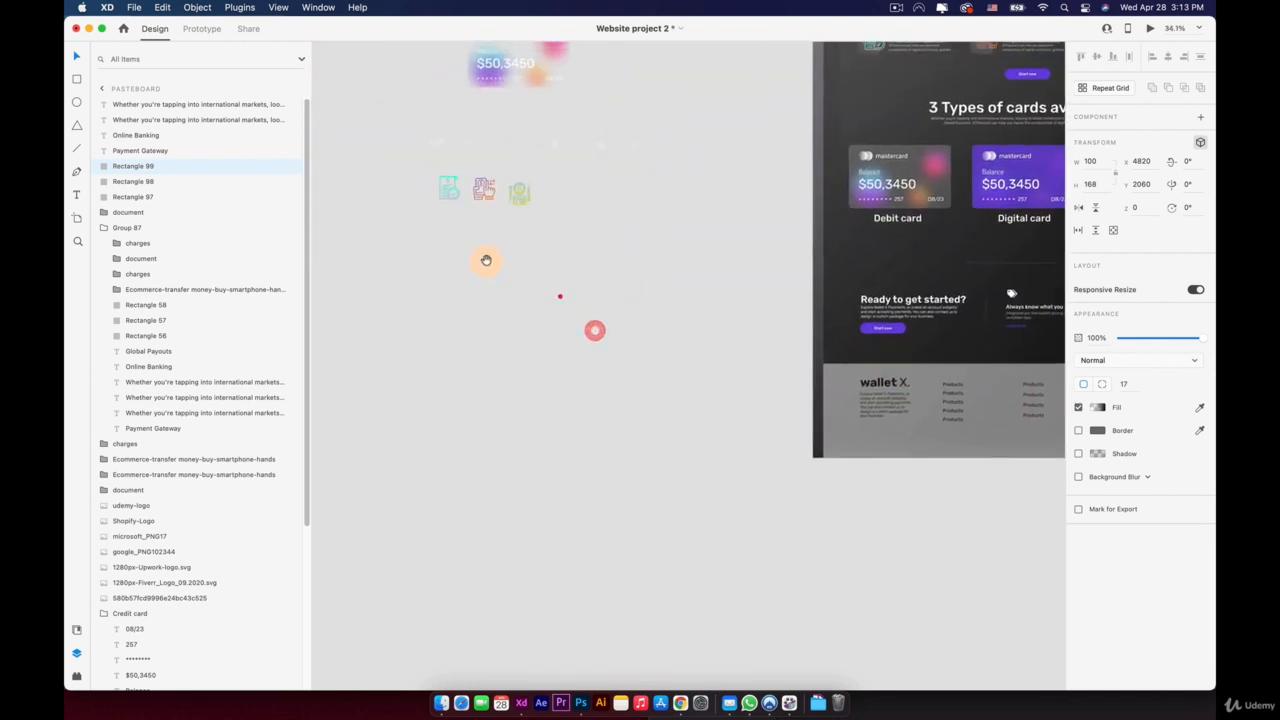
click(519, 194)
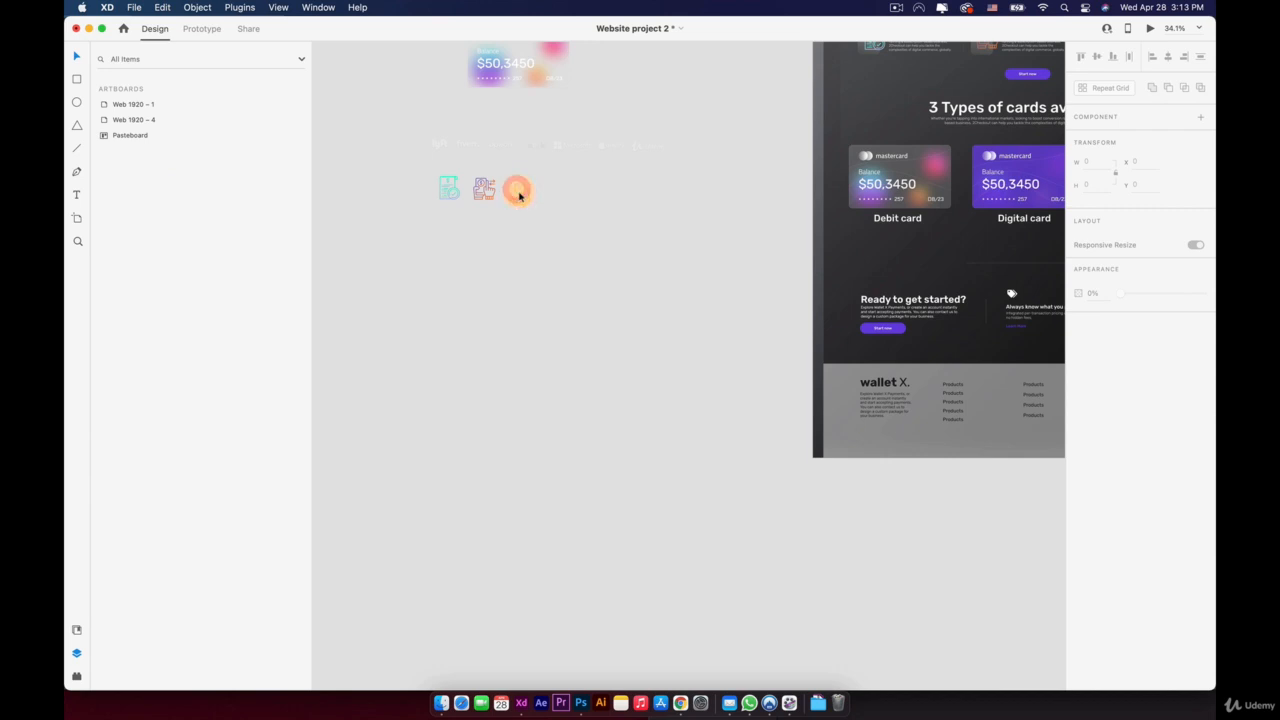
click(519, 194)
drag(519, 194, 925, 548)
scroll(925, 548, up, 10)
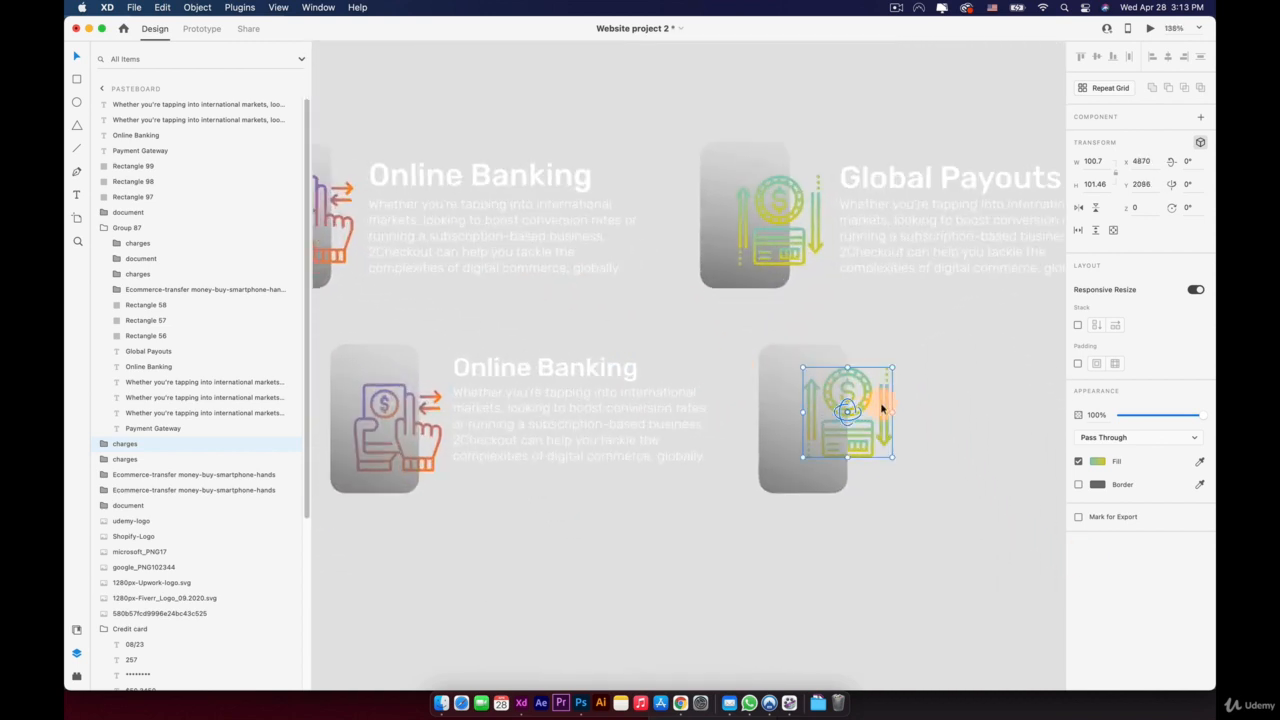
drag(870, 398, 855, 407)
click(950, 420)
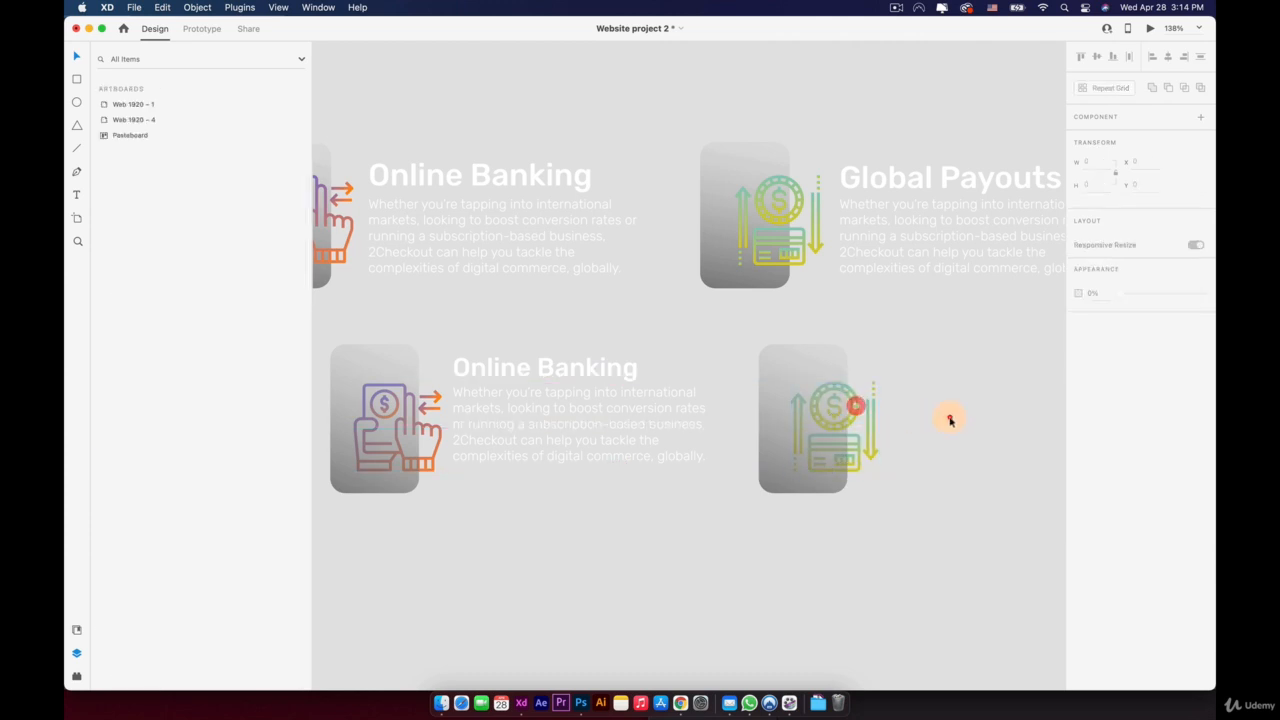
Step: Duplicate the new Online Banking heading and description together to the right of the third card's icon, at X 4968
scroll(945, 423, down, 5)
key(space)
drag(989, 449, 765, 418)
click(561, 377)
shift+click(558, 398)
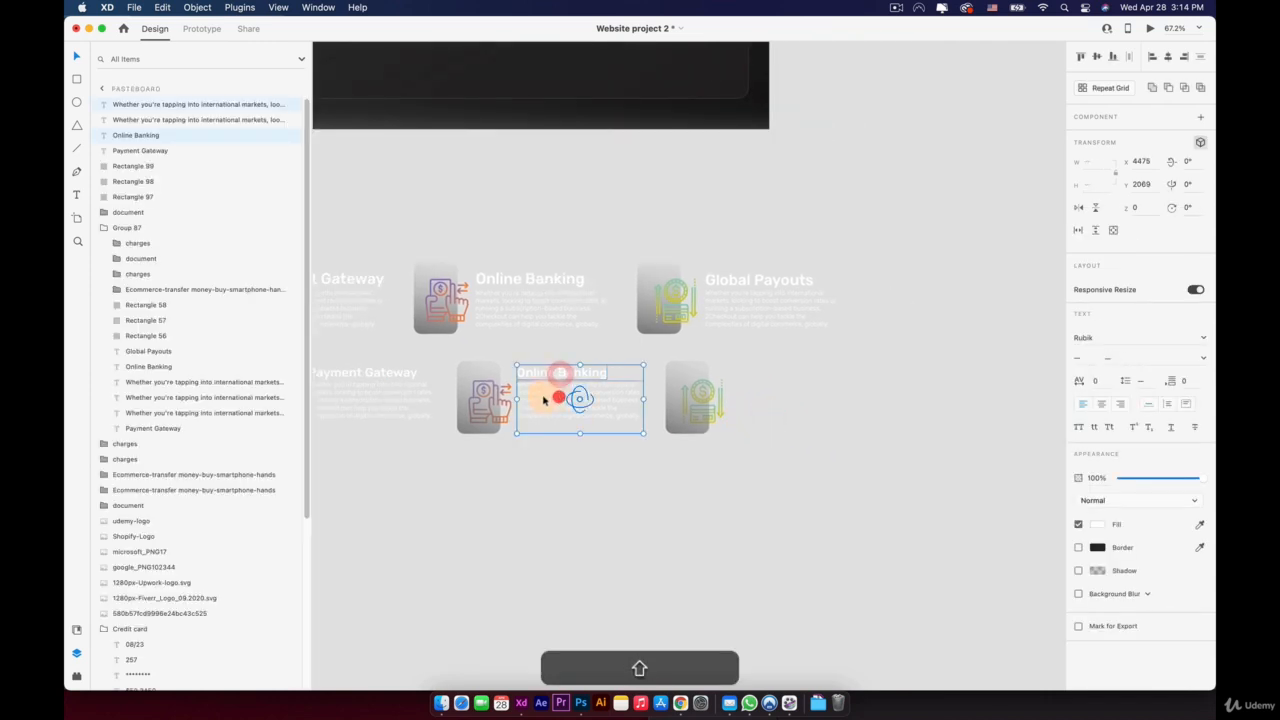
drag(541, 400, 757, 401)
scroll(757, 400, up, 6)
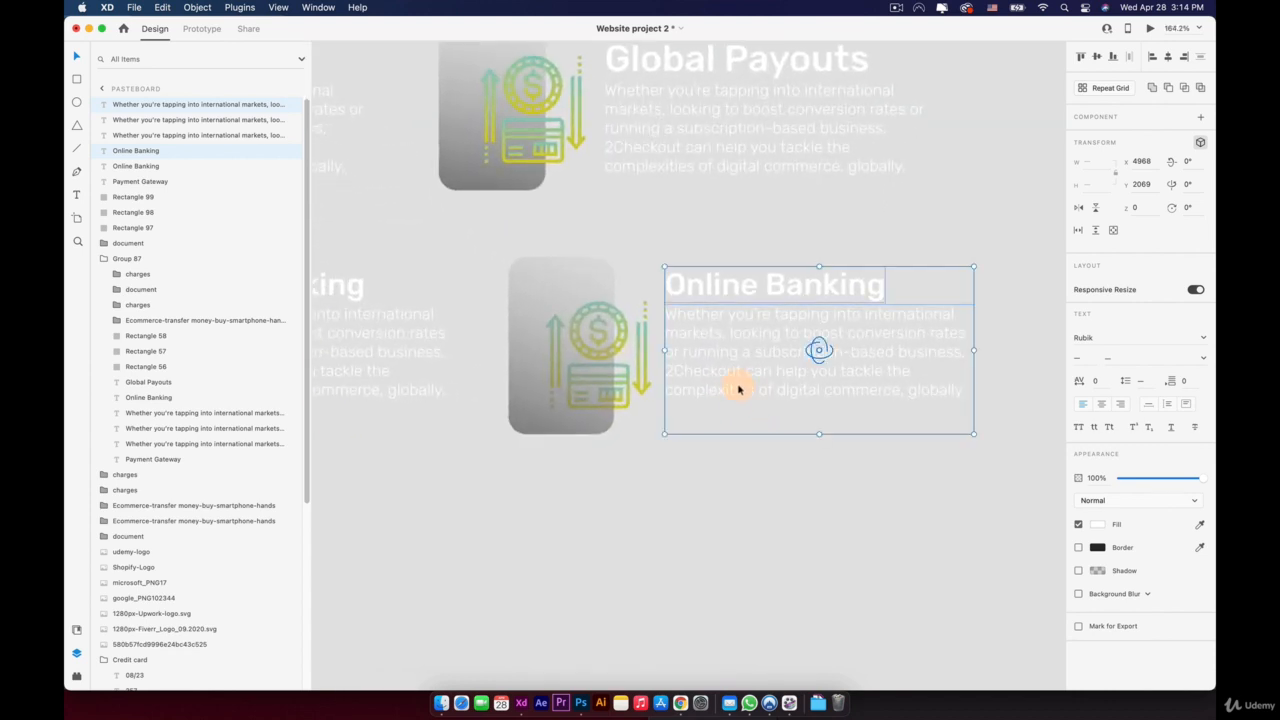
scroll(731, 362, down, 3)
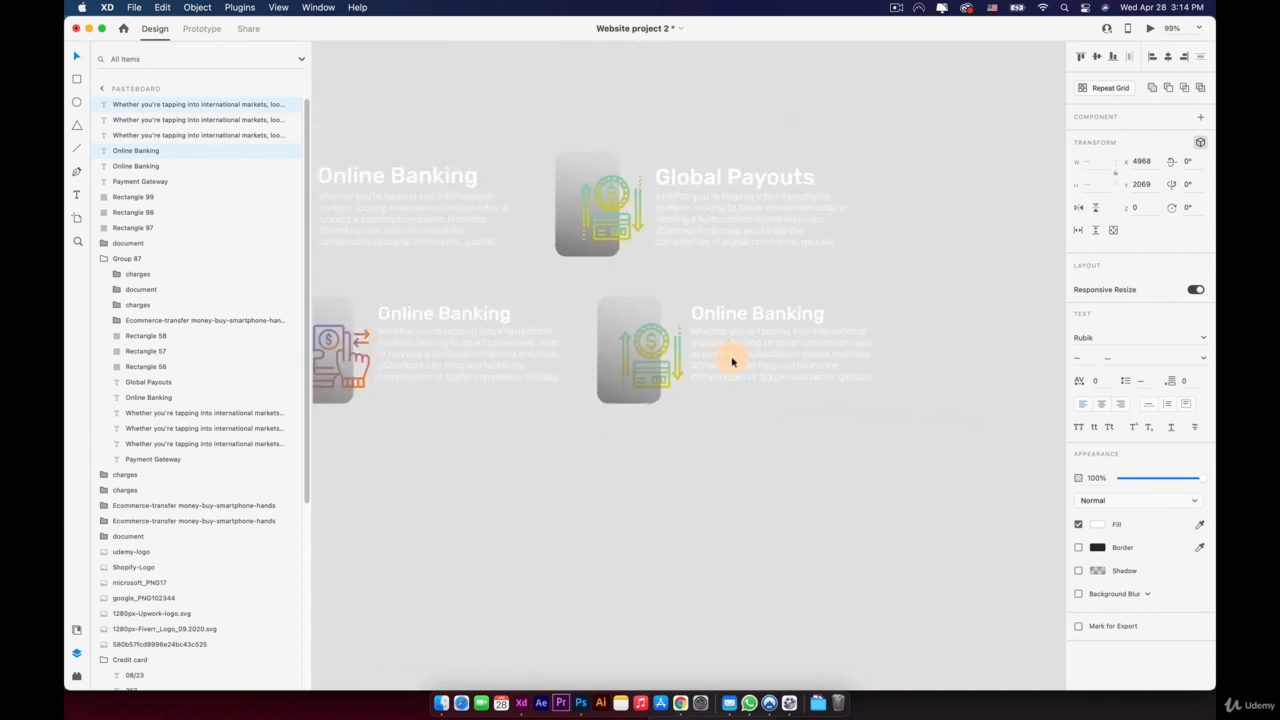
Step: Replace the third card's heading with the "Global Payouts" text copied from the original feature group
click(751, 460)
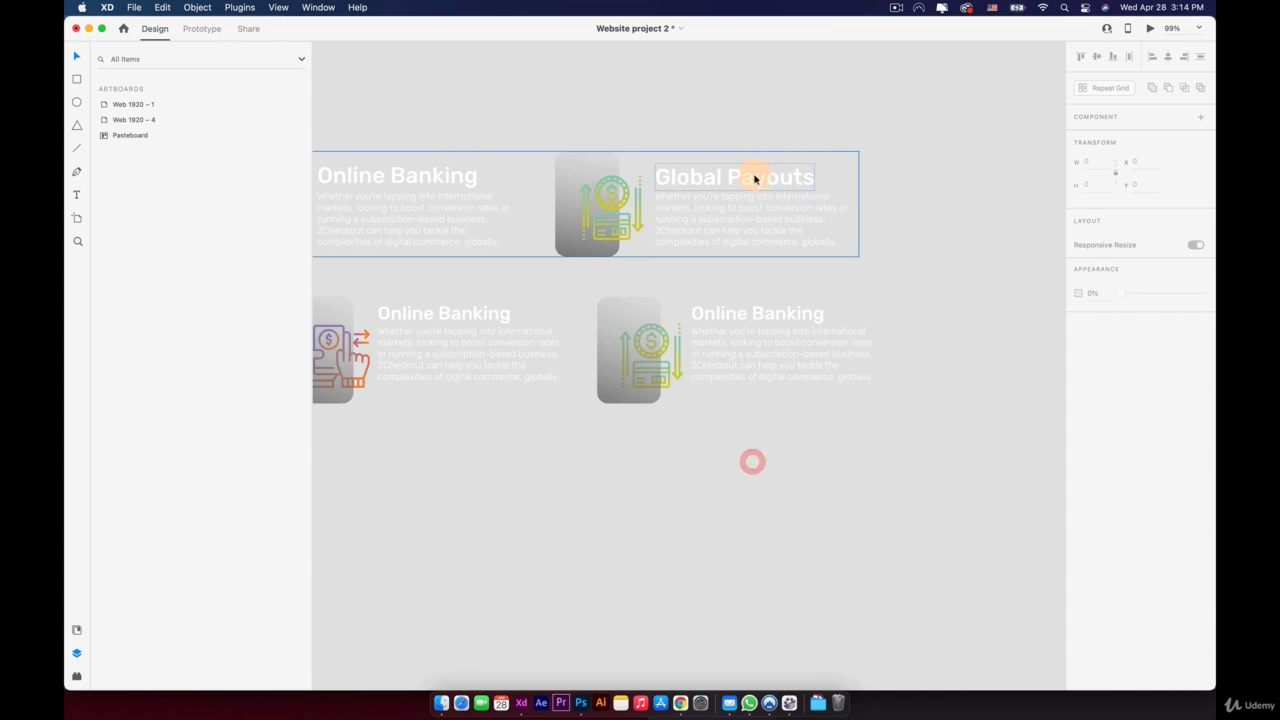
double_click(752, 178)
double_click(754, 175)
key(super+c)
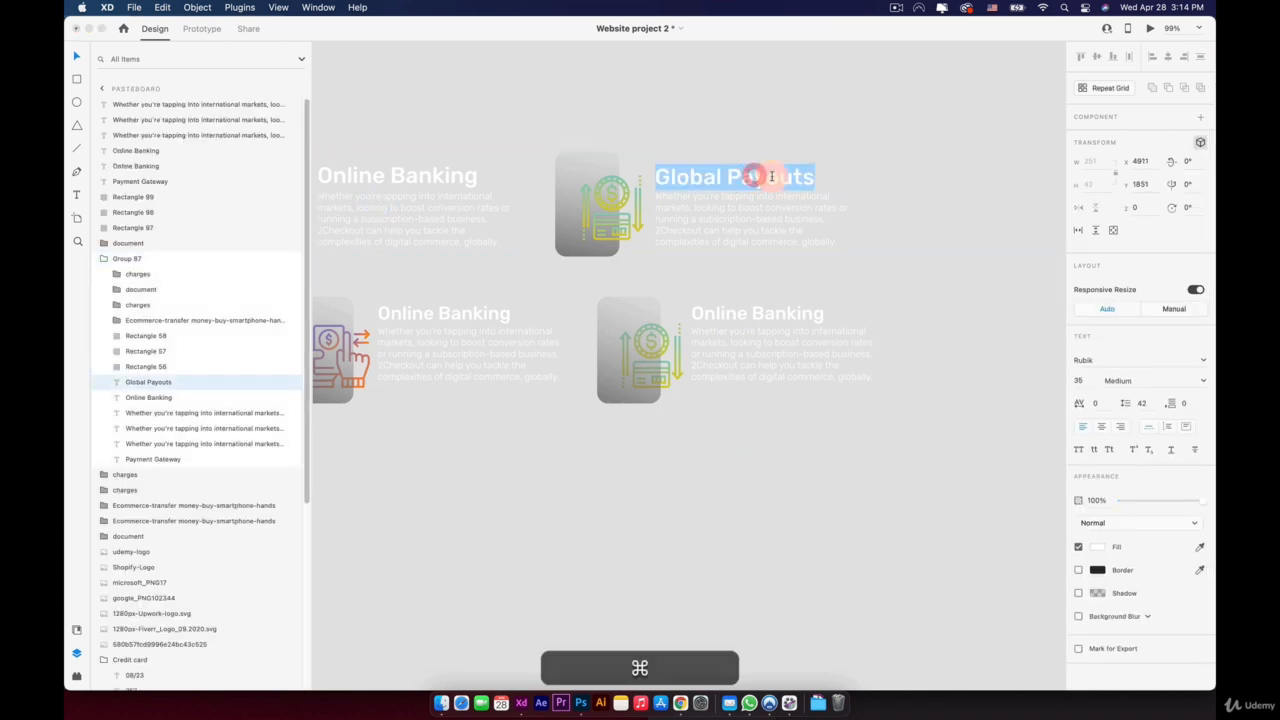
click(750, 312)
double_click(727, 316)
key(super+v)
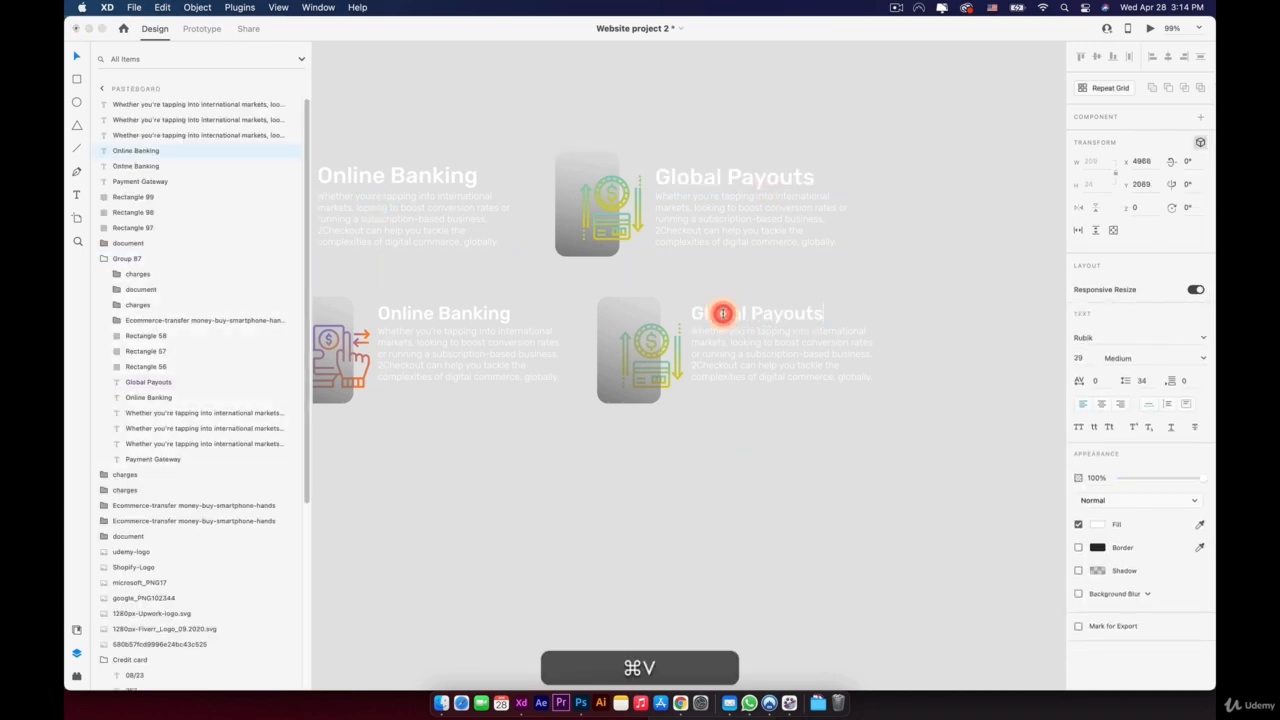
Step: Replace the third card's description with the text copied from the original Global Payouts description
double_click(737, 228)
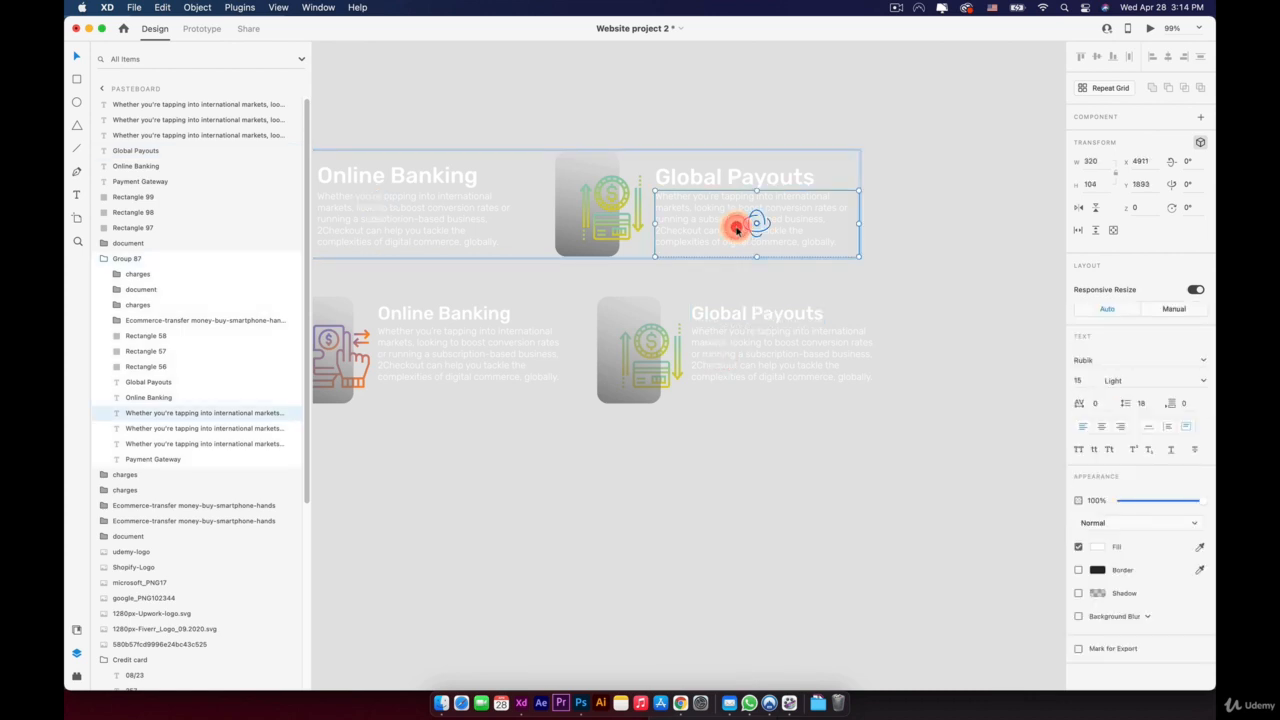
double_click(737, 228)
key(super+c)
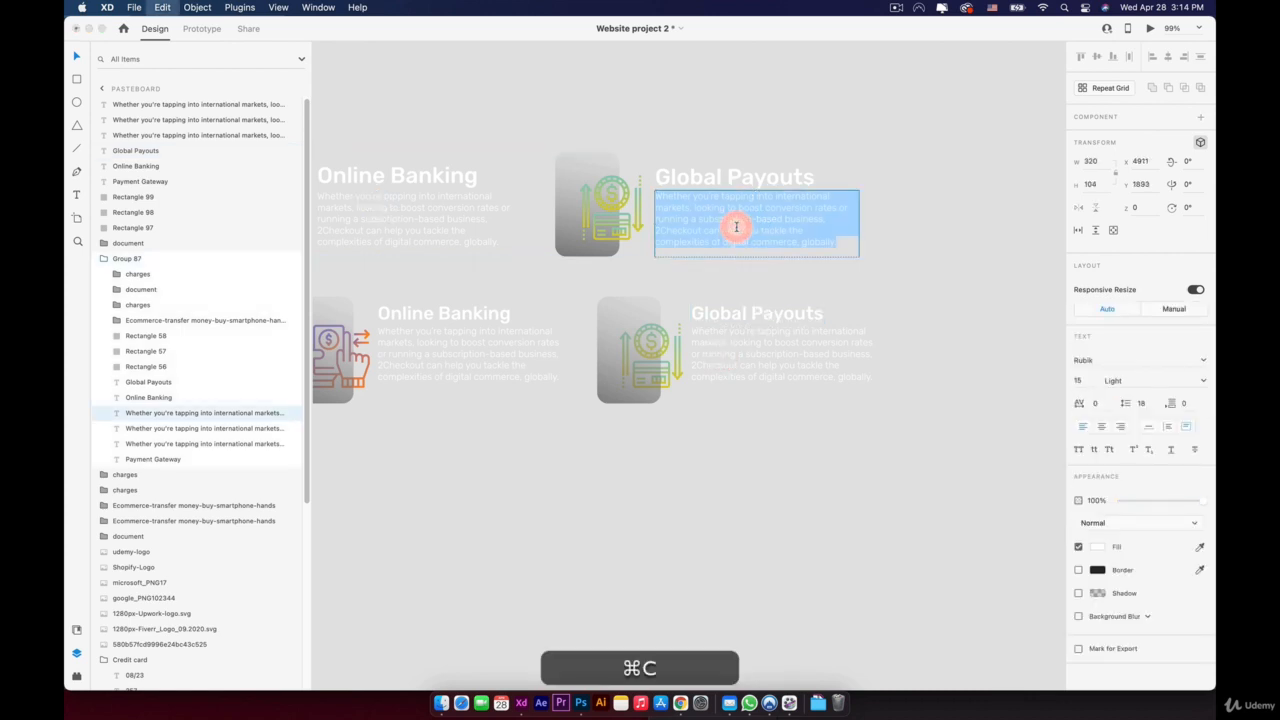
double_click(756, 344)
key(super+v)
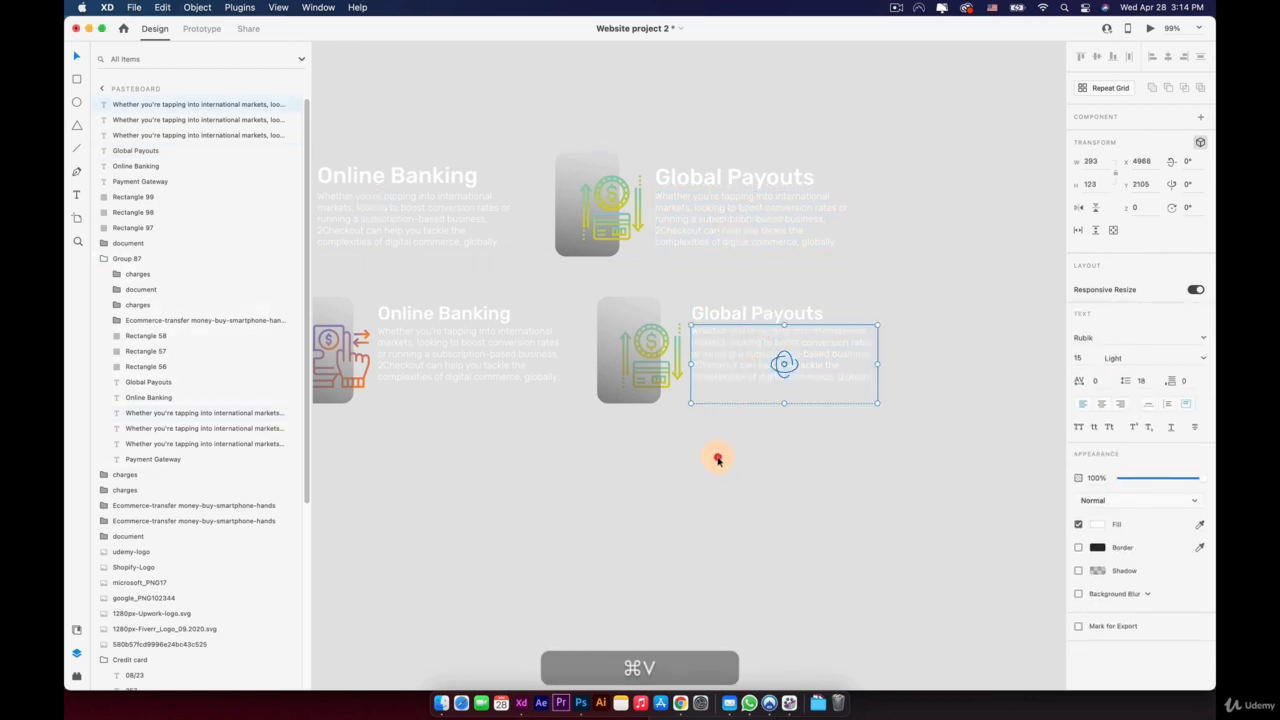
Step: Group the new Payment Gateway card's rectangle, icon, heading and description
click(717, 457)
scroll(443, 446, down, 3)
drag(443, 446, 703, 409)
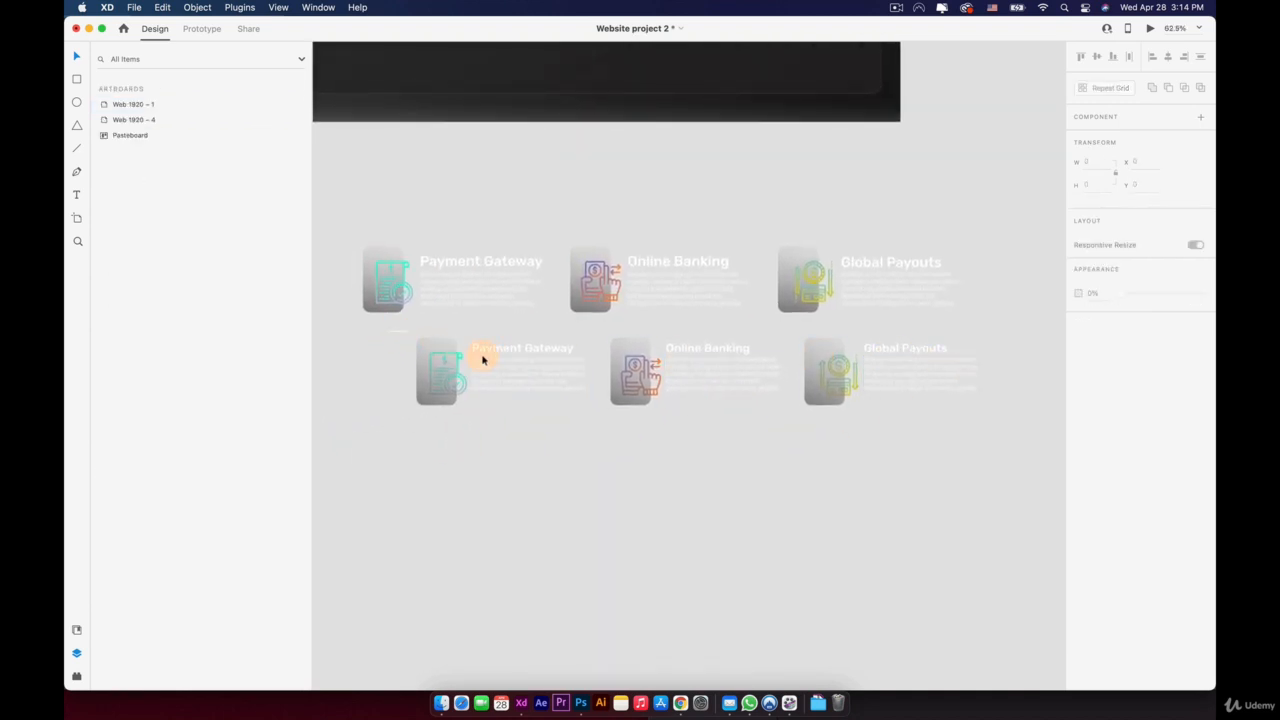
drag(391, 334, 549, 408)
right_click(543, 360)
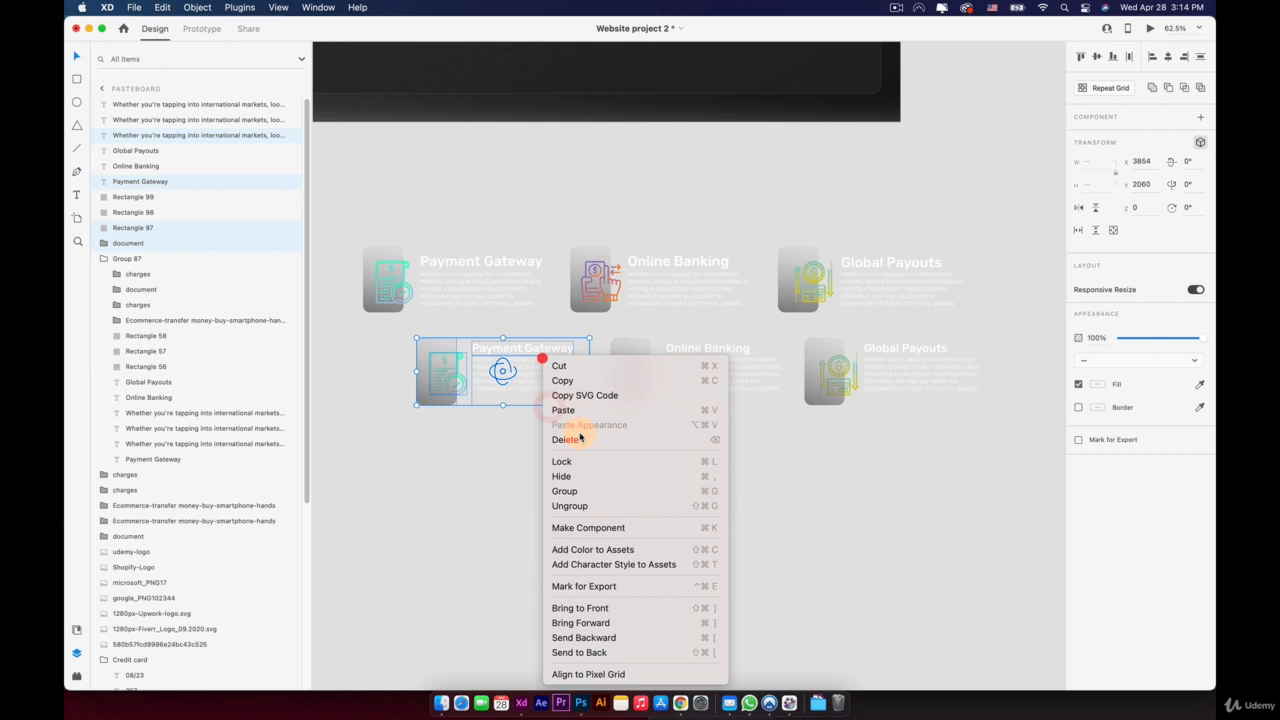
click(570, 490)
click(645, 440)
Step: Group the new Online Banking card's rectangle, icon, heading and description
drag(603, 332, 749, 431)
right_click(729, 358)
click(753, 494)
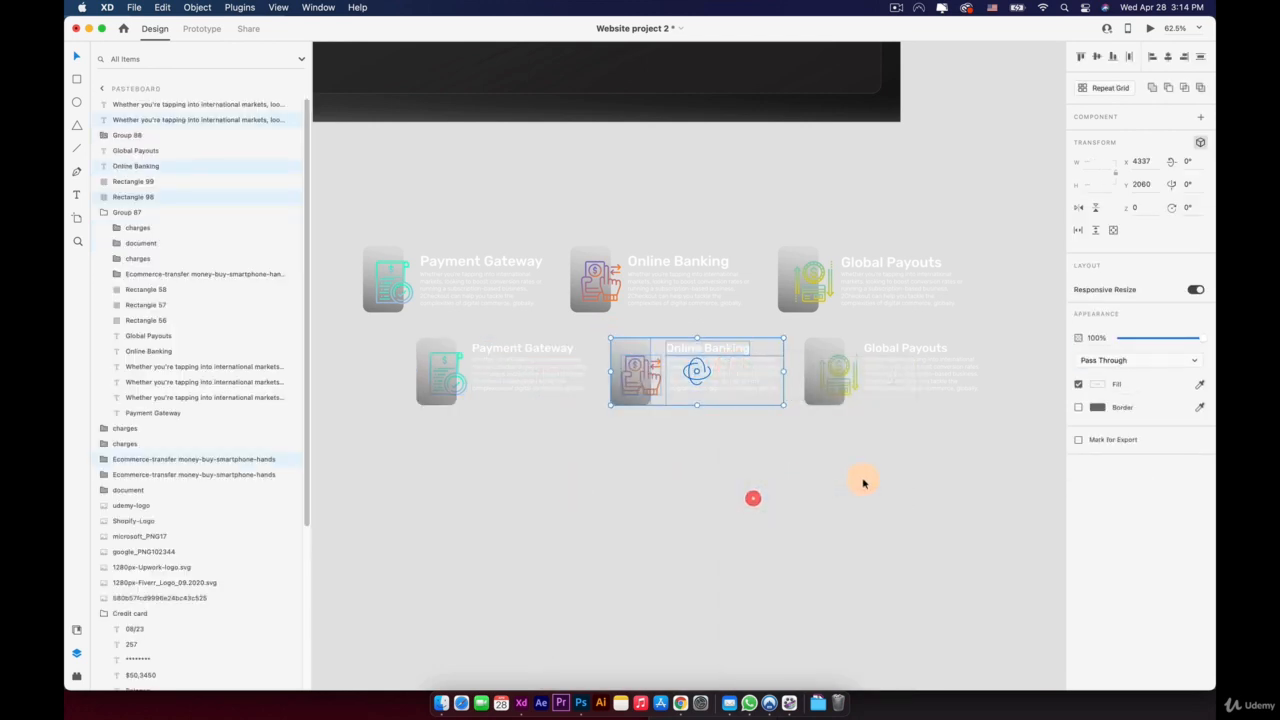
click(863, 479)
Step: Group the new Global Payouts card's rectangle, icon, heading and description
drag(800, 330, 980, 427)
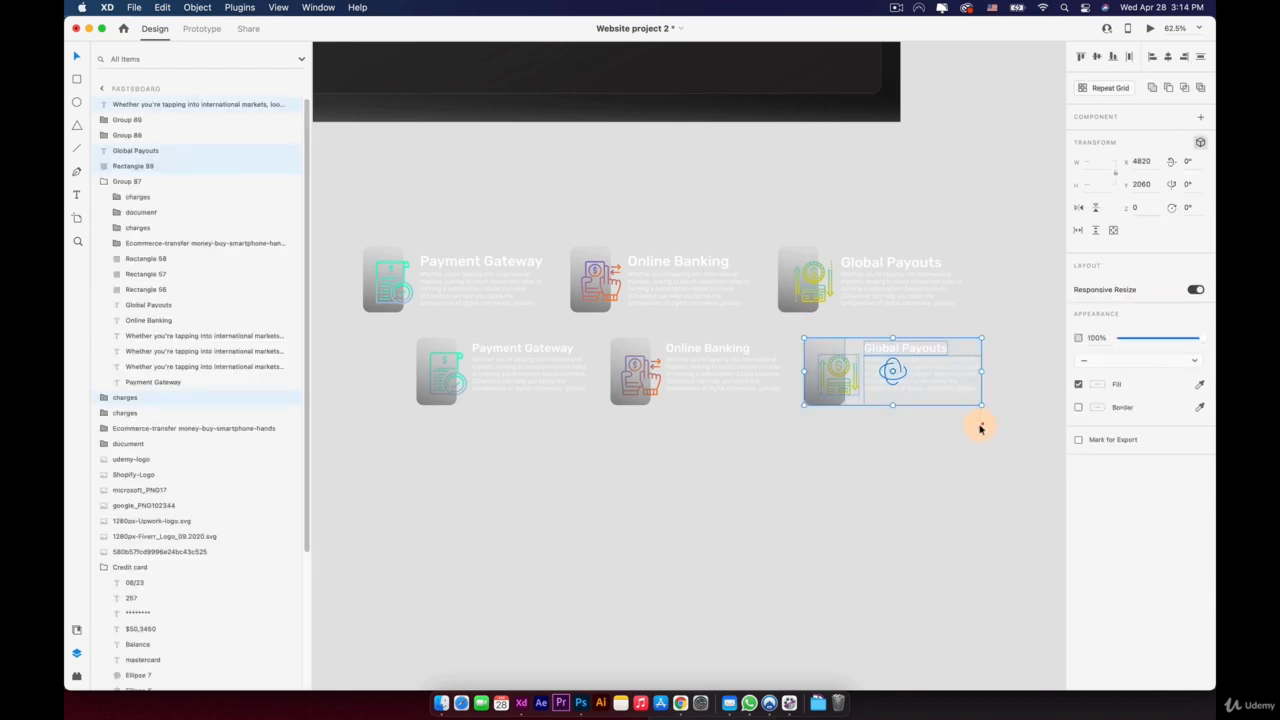
right_click(937, 380)
click(963, 491)
click(976, 476)
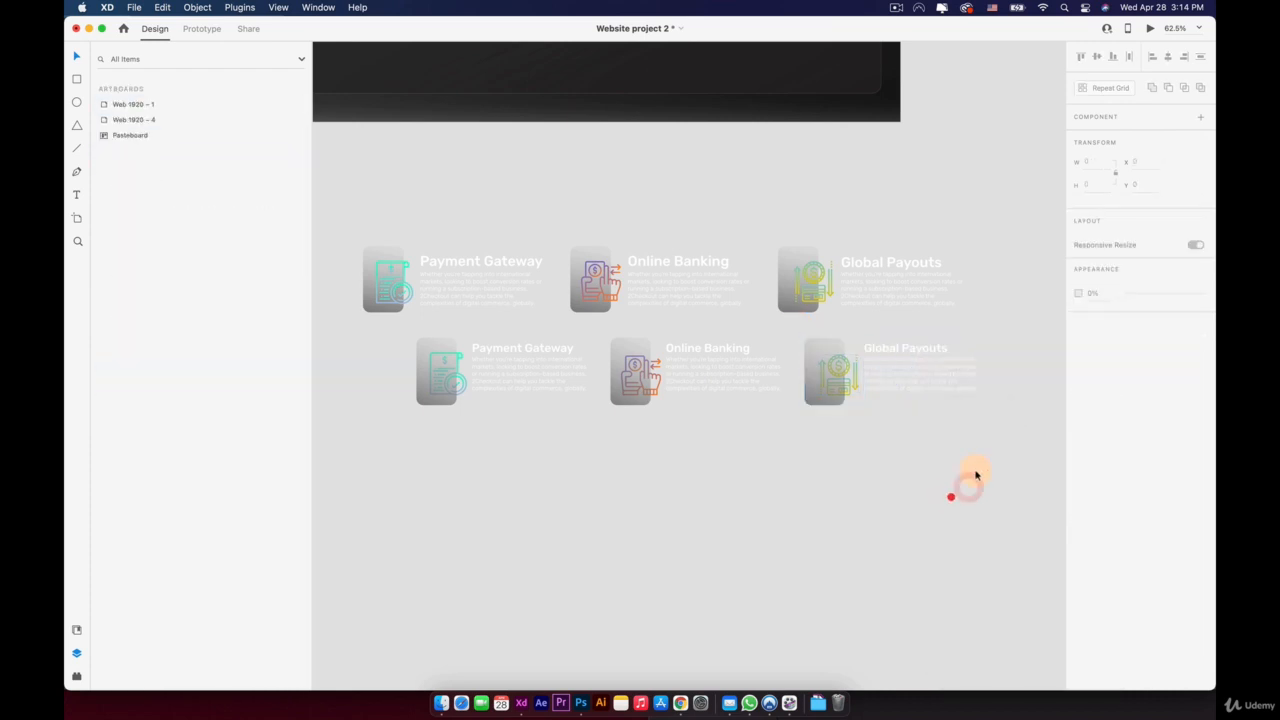
Step: Move the three new card groups together into the rounded panel below the logos on Web 1920 – 1, at X 257, Y 1334
drag(976, 470, 434, 331)
scroll(548, 333, down, 3)
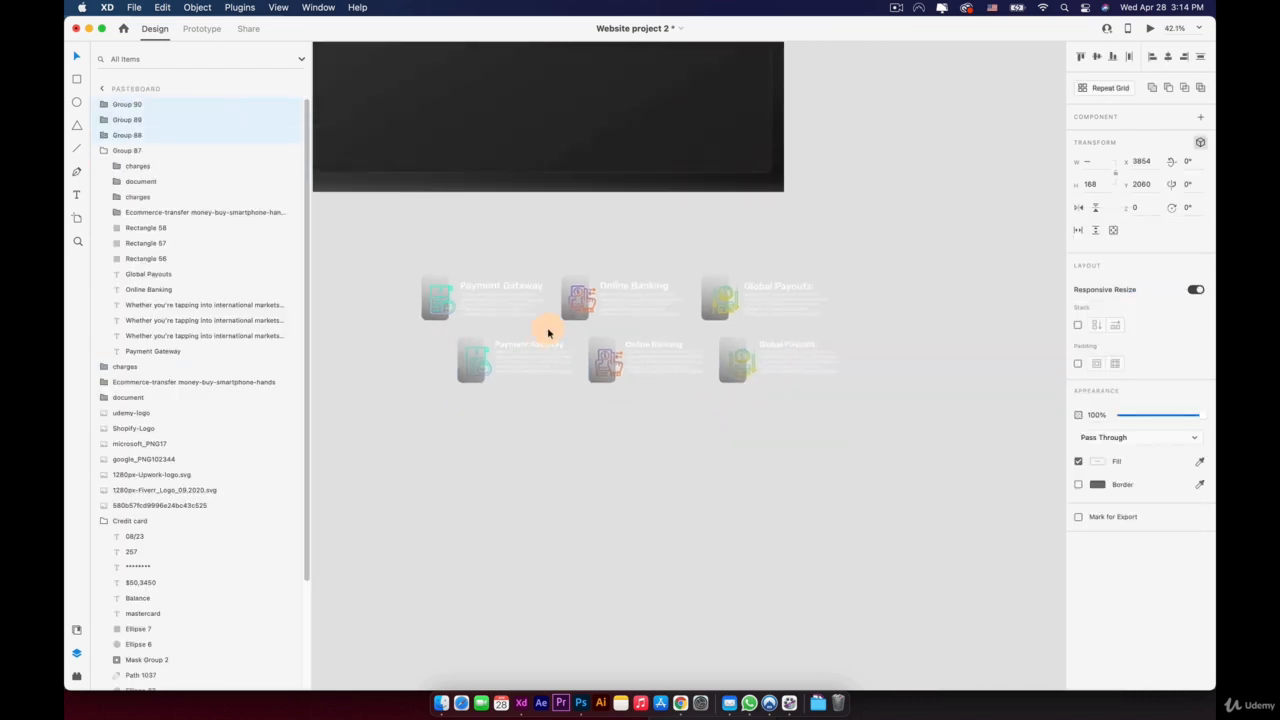
drag(575, 172, 694, 477)
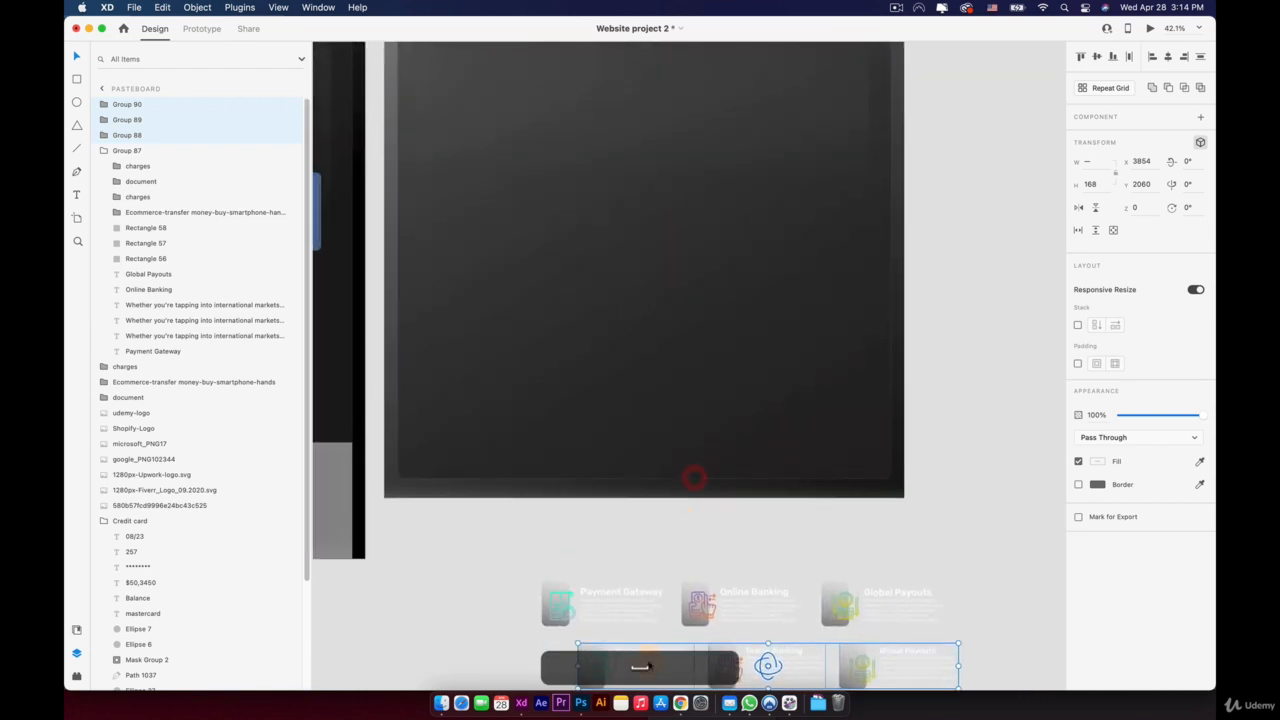
drag(640, 667, 523, 181)
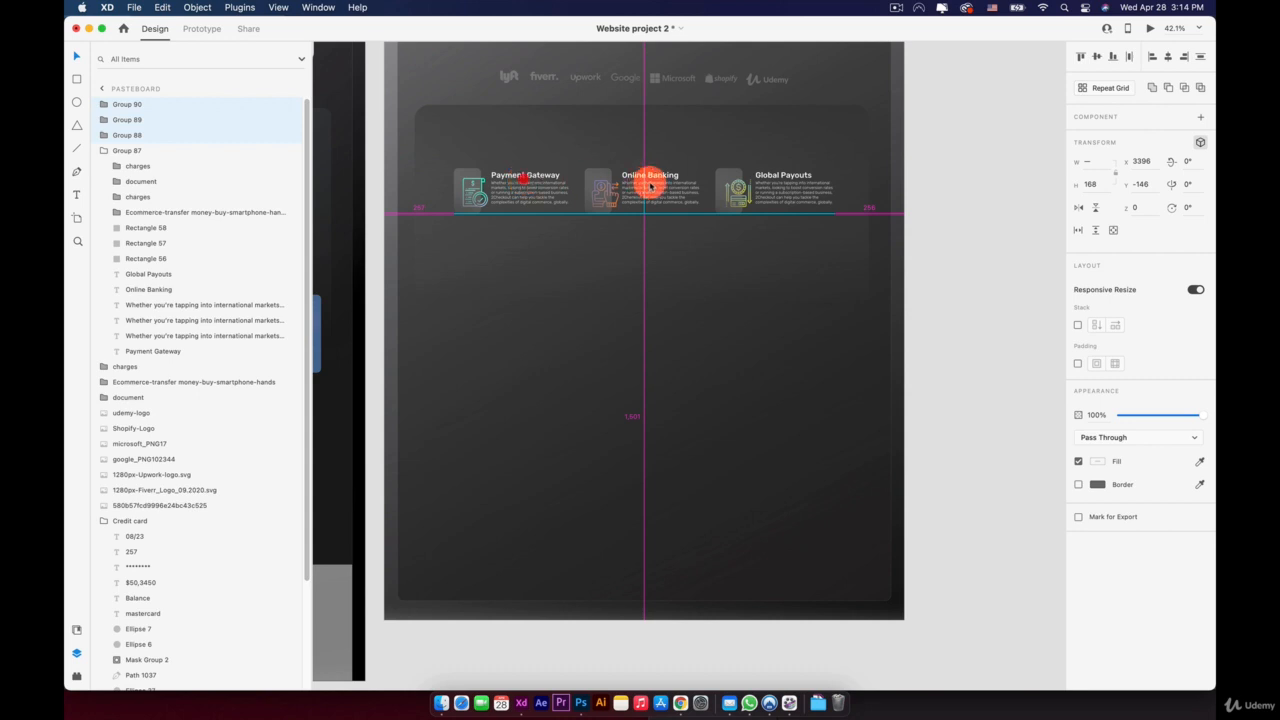
scroll(665, 182, up, 3)
scroll(660, 290, up, 1)
scroll(660, 290, up, 2)
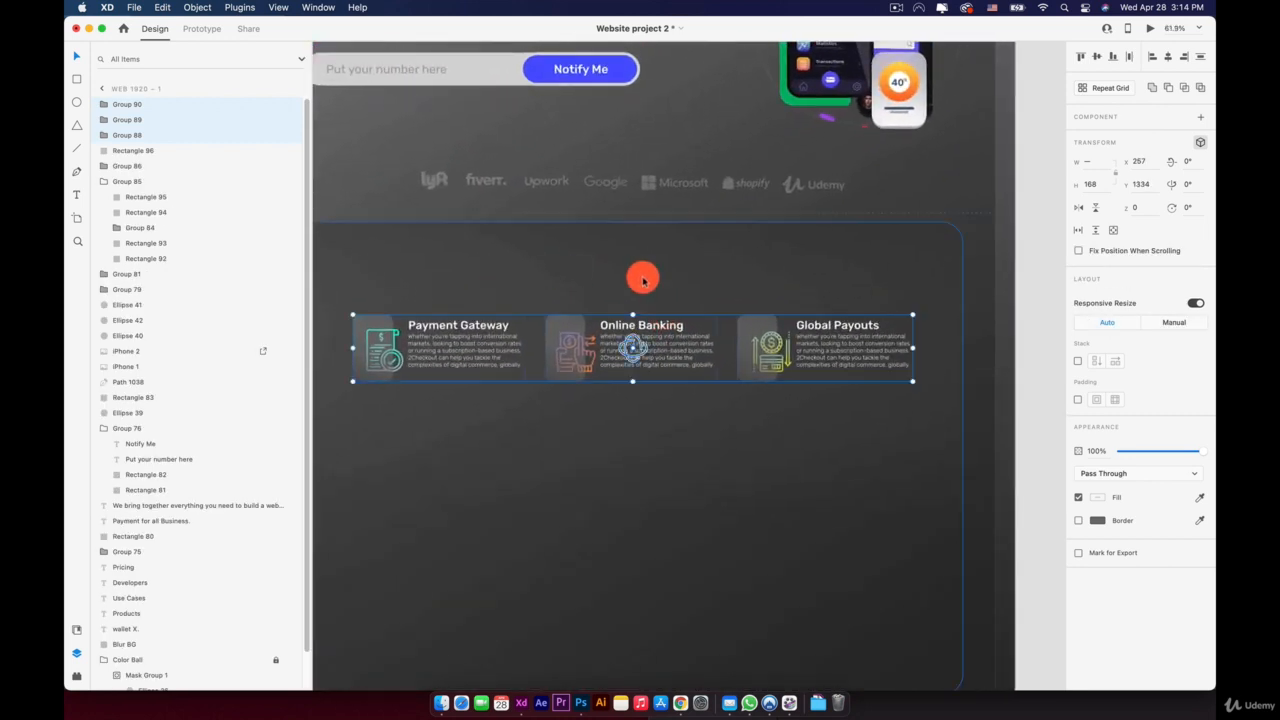
Step: Add the heading "Why Wallet X ?" above the feature cards and enlarge it to font size 87
click(76, 195)
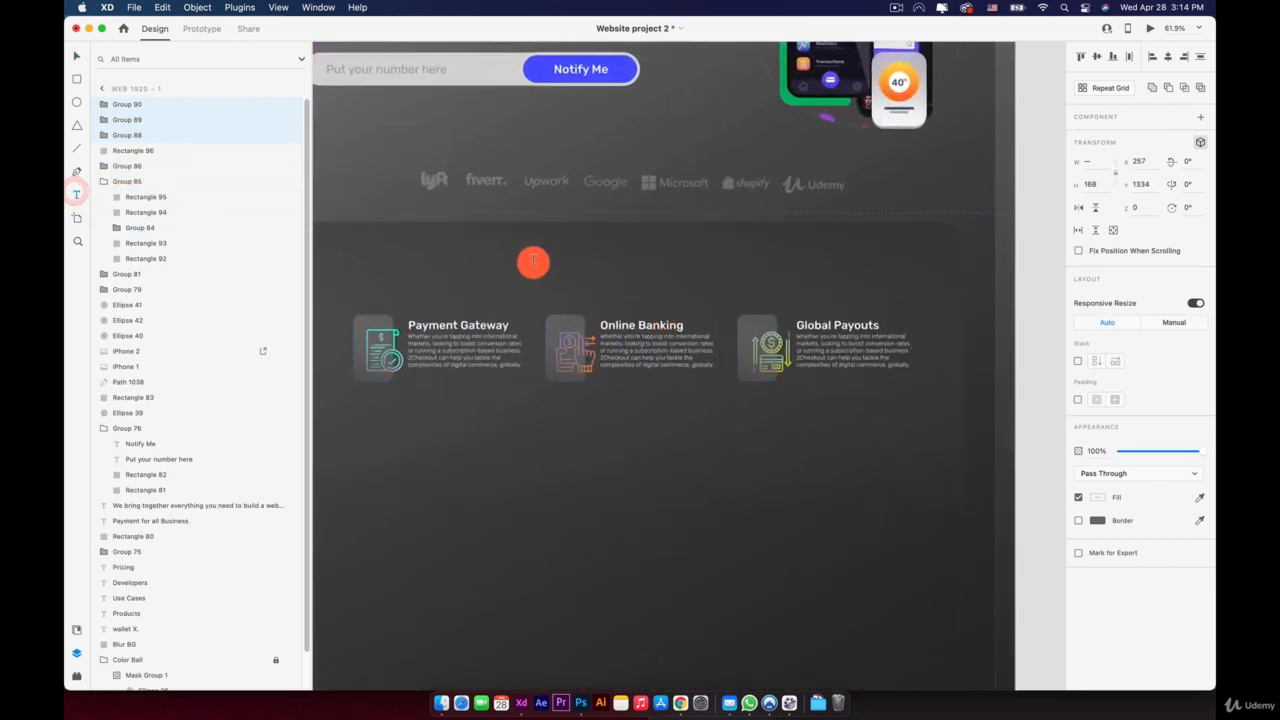
click(533, 262)
text(w)
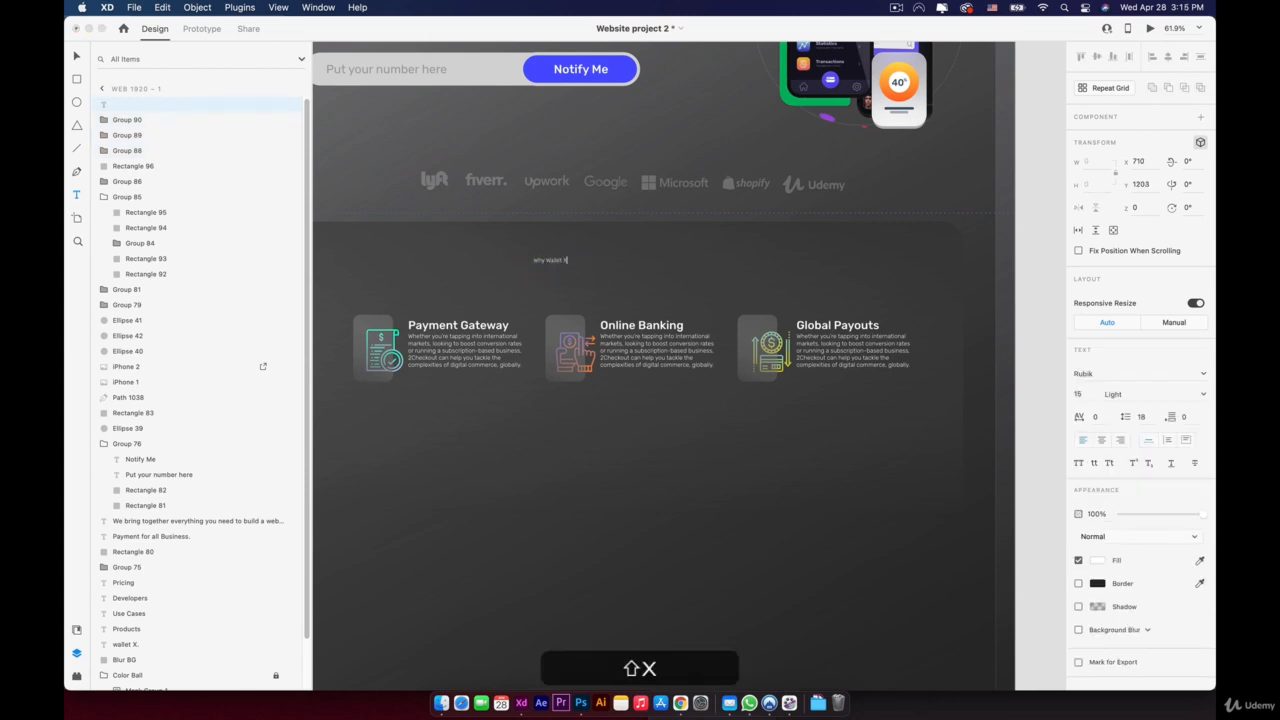
click(77, 56)
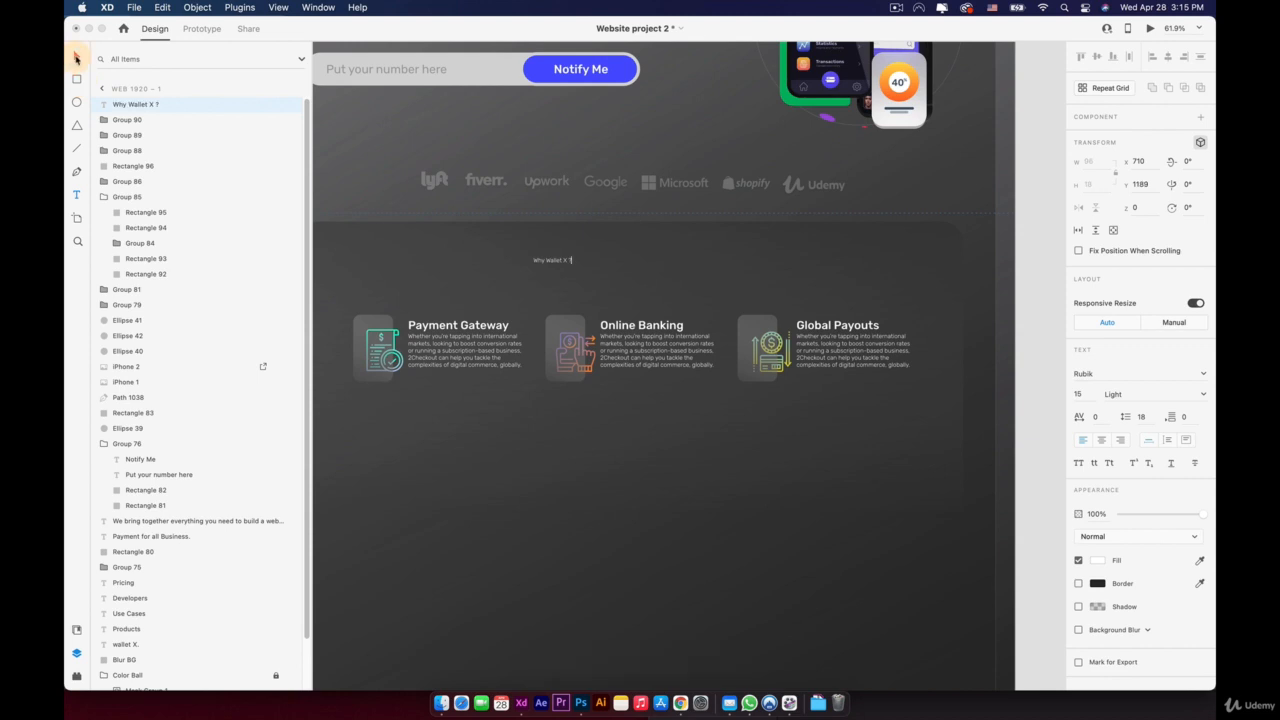
mouse_move(551, 263)
mouse_down()
mouse_move(546, 300)
mouse_move(664, 262)
mouse_move(572, 263)
mouse_up()
Step: Set the word "Wallet" in the section heading to Medium weight
double_click(655, 262)
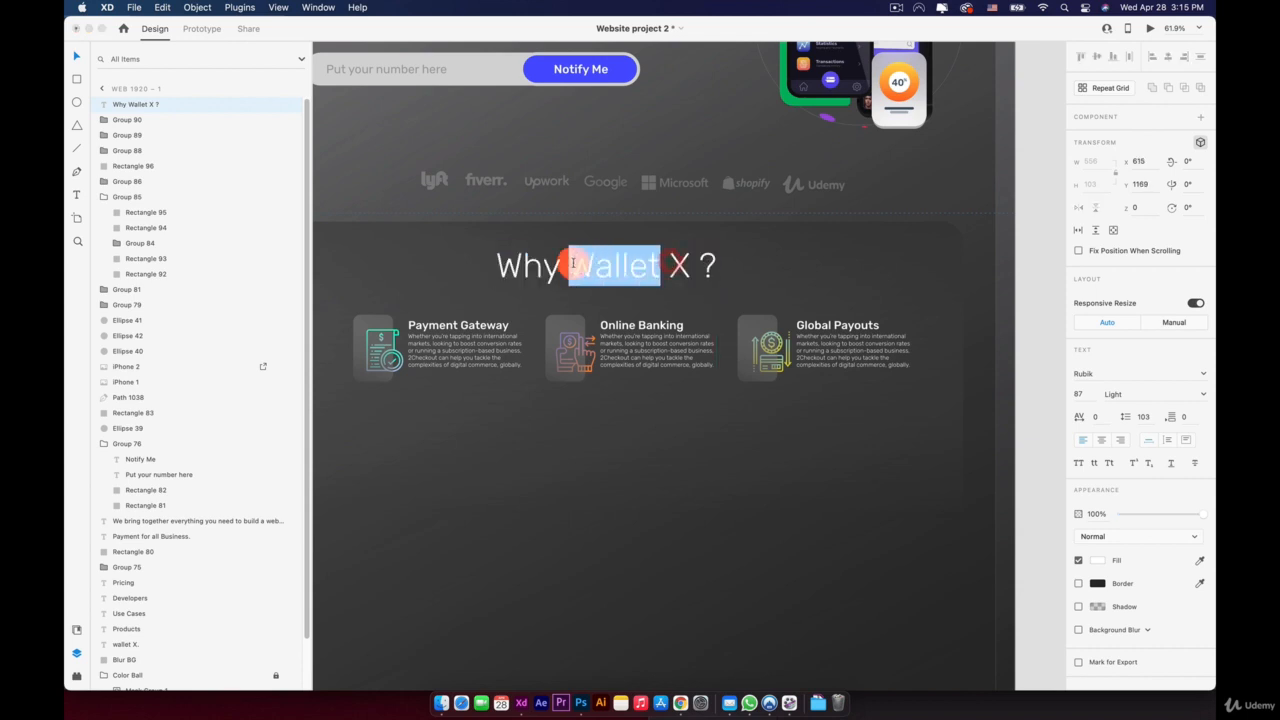
click(1201, 396)
click(1123, 452)
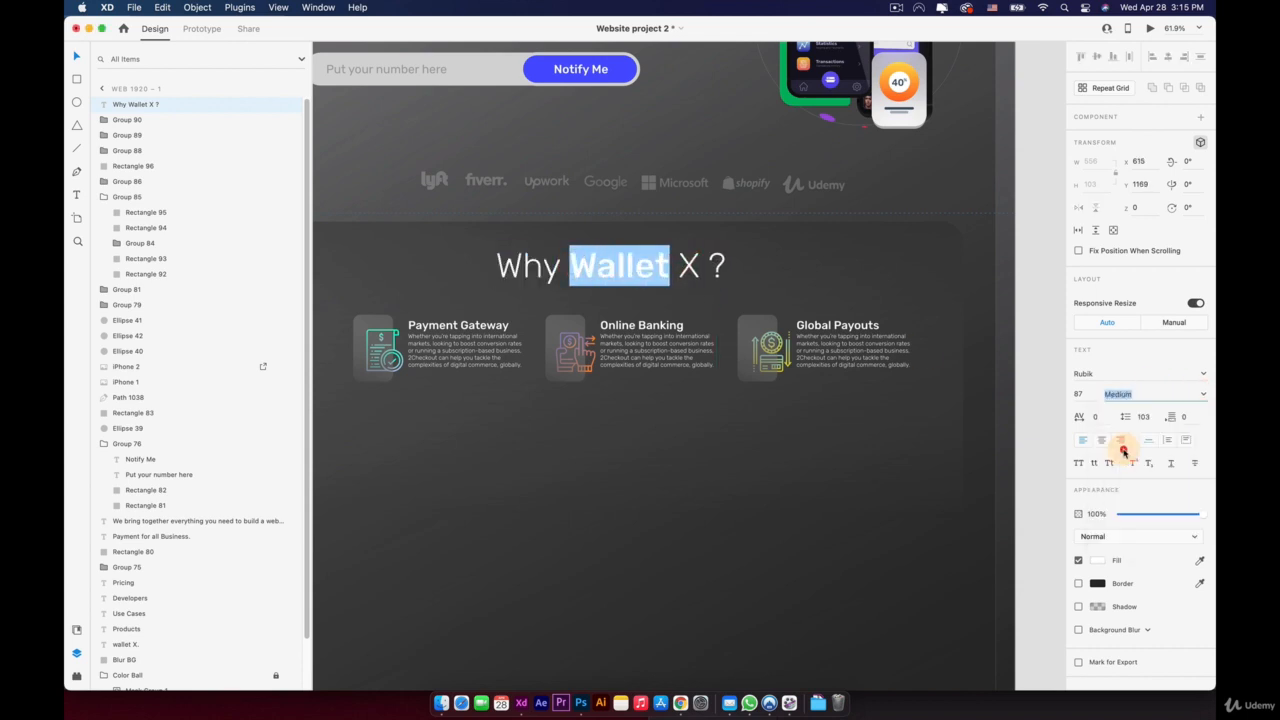
click(663, 254)
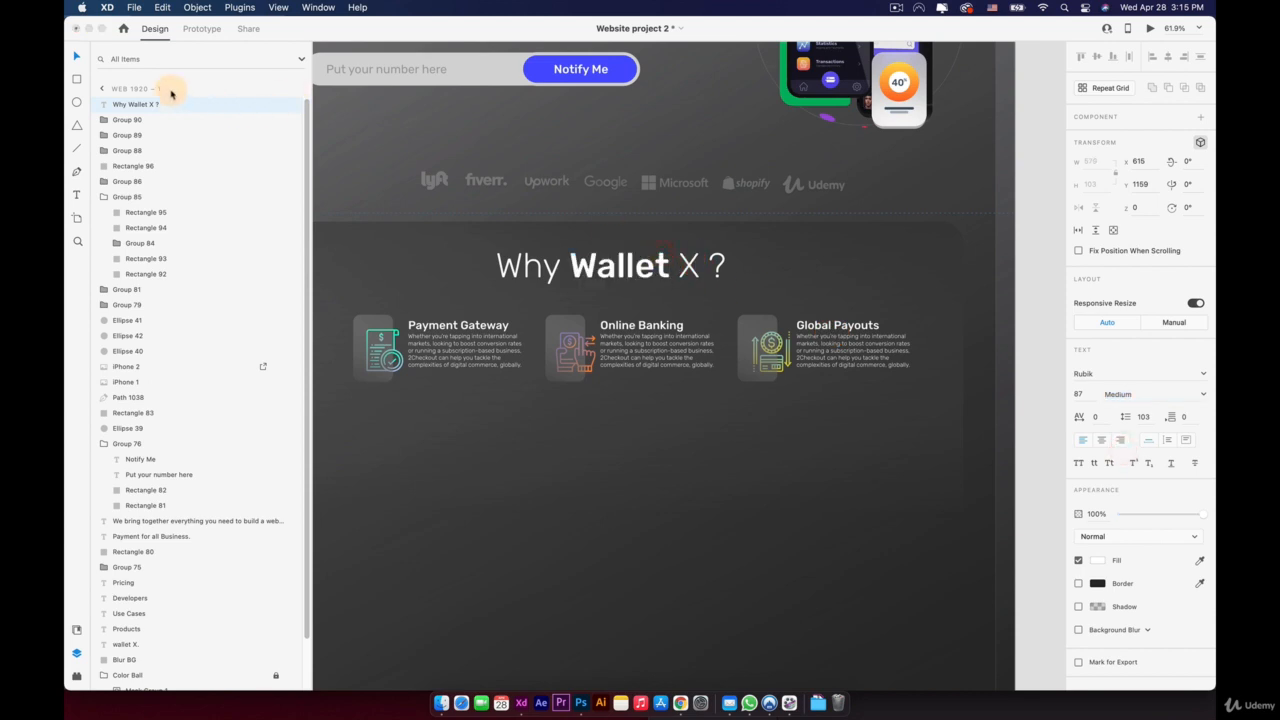
click(76, 57)
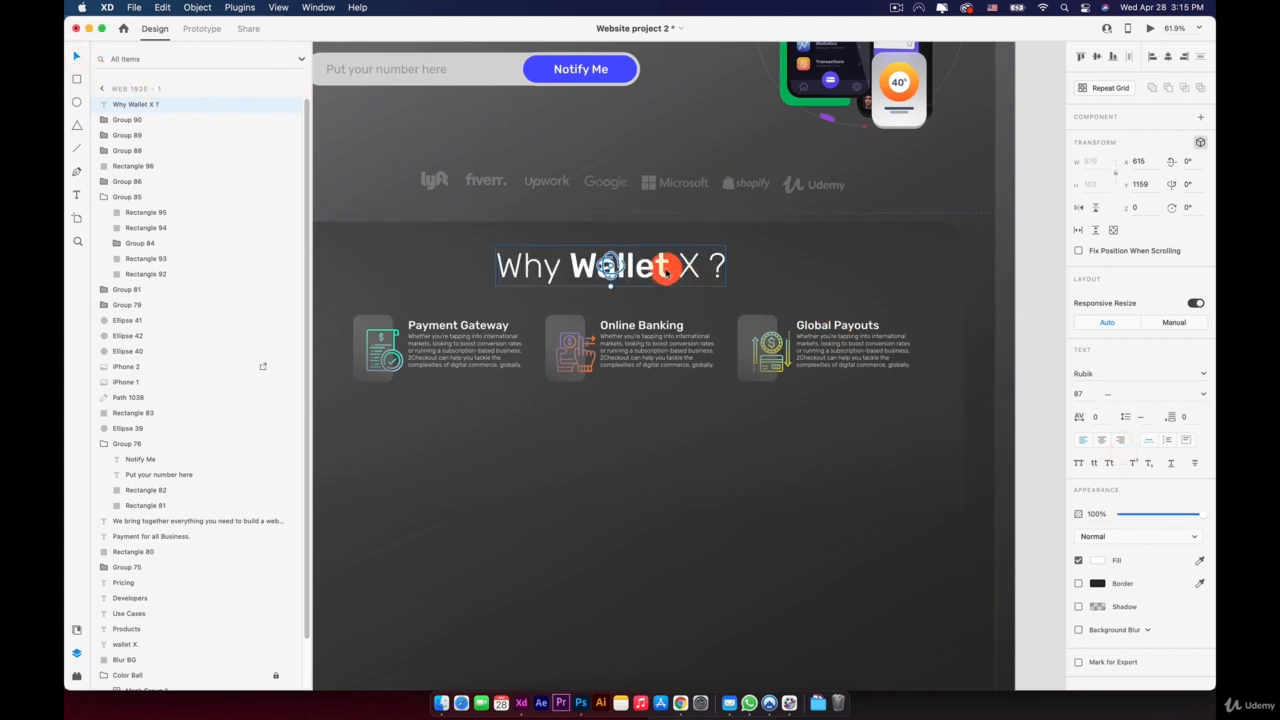
Step: Reposition the "Why Wallet X ?" heading above the cards at Y 1168 and centre it horizontally on the artboard
drag(664, 267, 600, 269)
click(1166, 60)
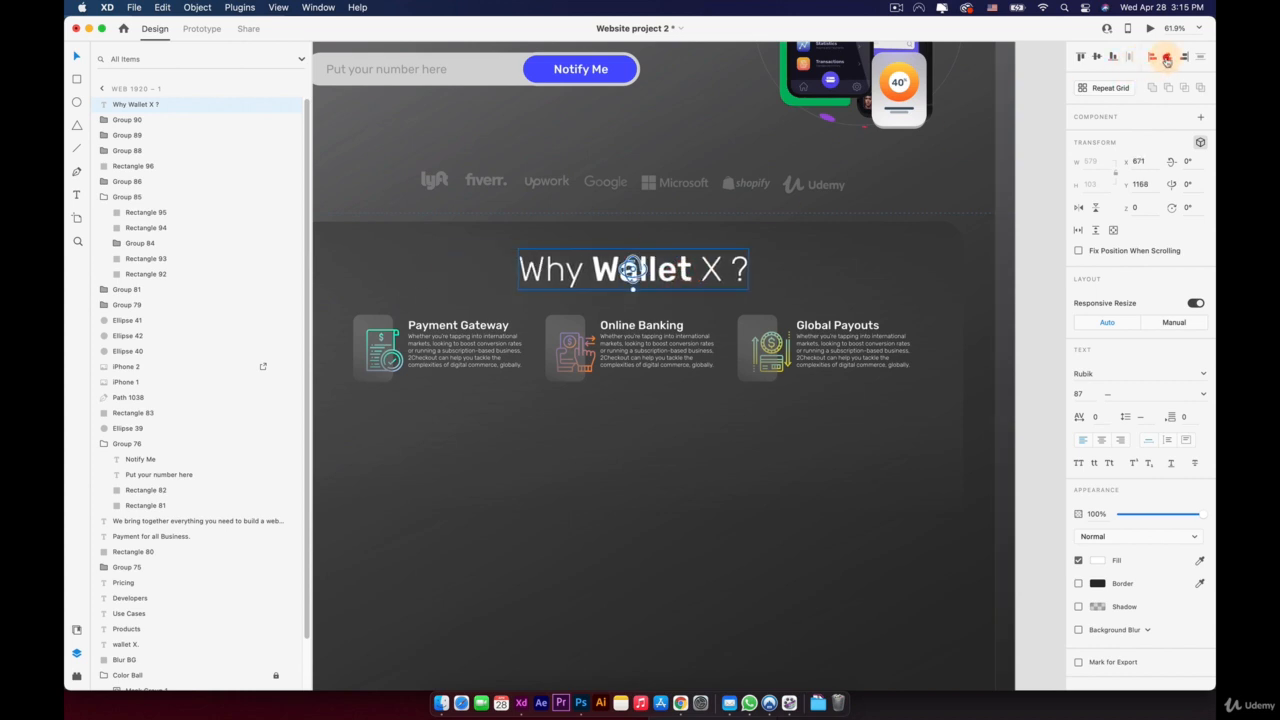
scroll(823, 331, down, 3)
click(1006, 328)
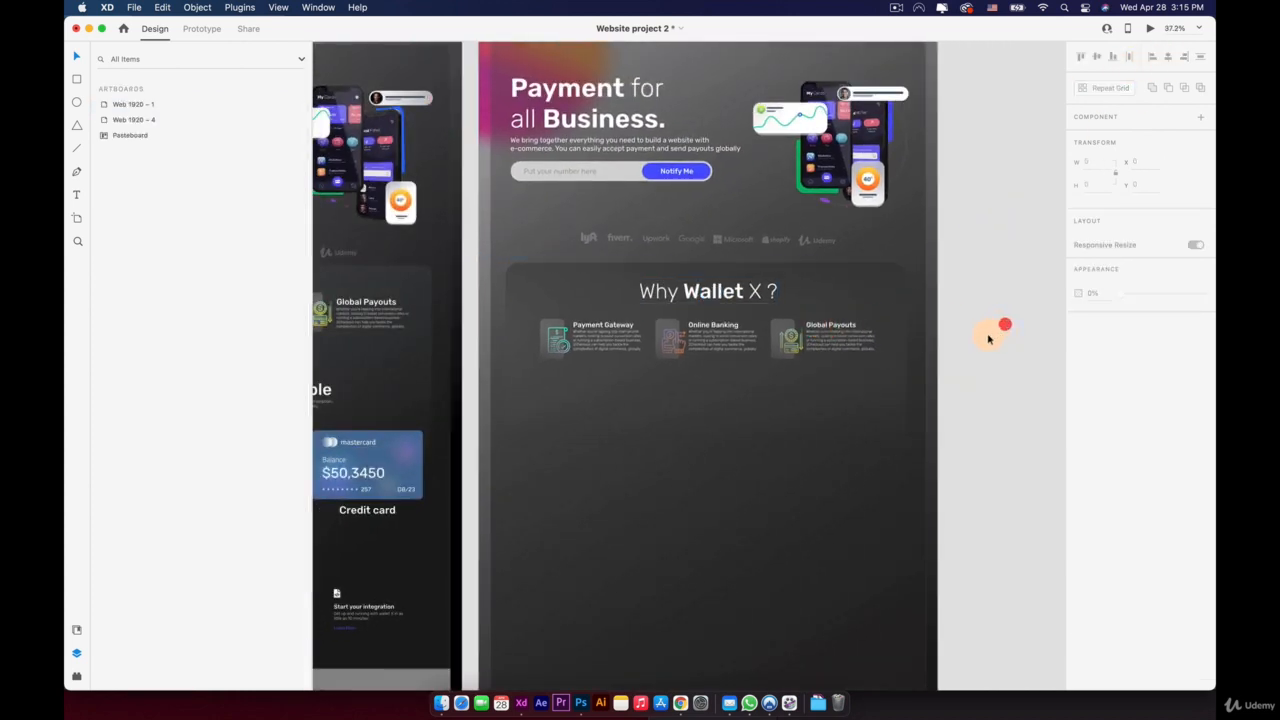
Step: Delete the original three-feature group from the pasteboard below the artboard
drag(784, 377, 775, 289)
scroll(782, 298, left, 3)
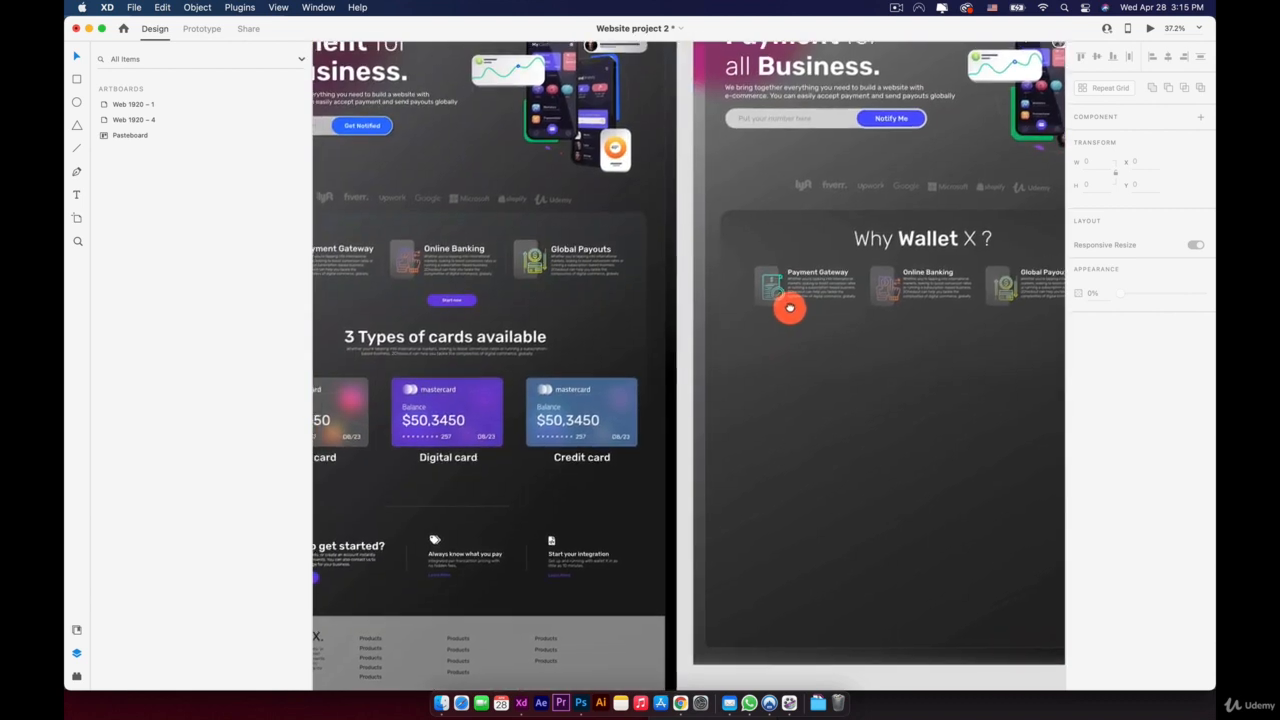
drag(971, 329, 697, 251)
click(889, 515)
click(490, 526)
key(BackSpace)
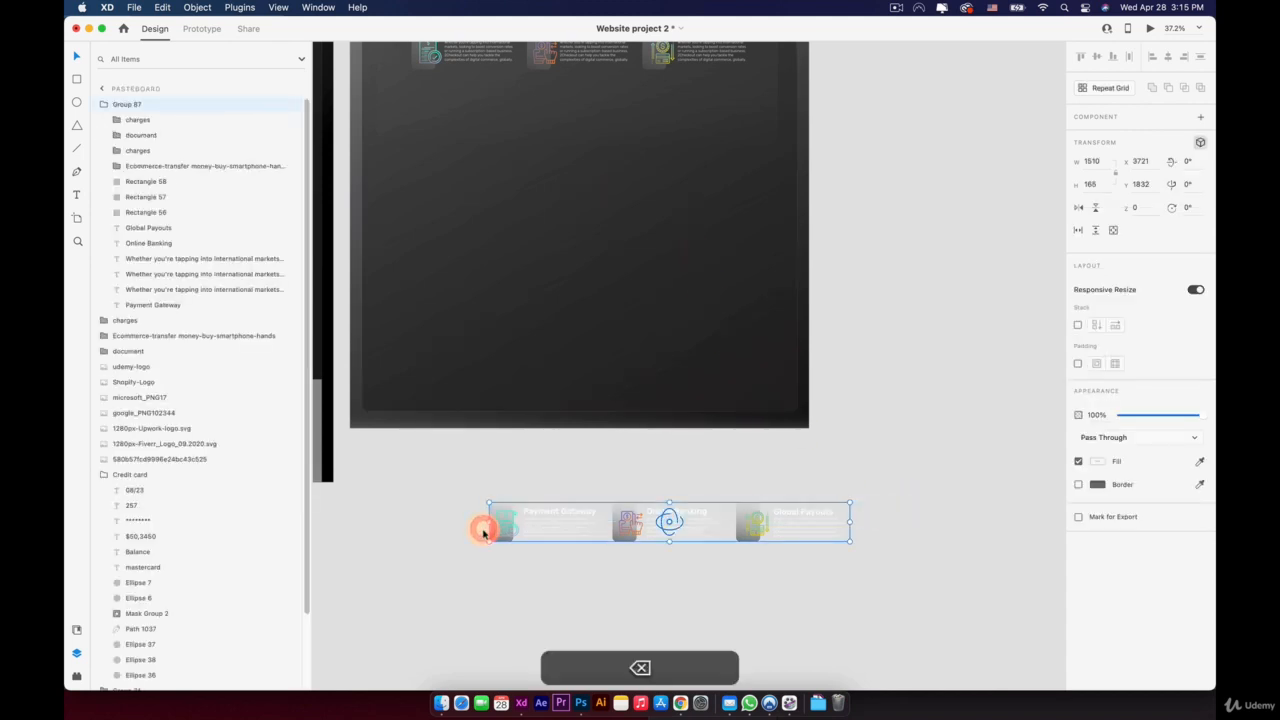
Step: Draw a borderless pill-shaped rectangle, about 562 by 111, below the artboard, filled with the purple sampled from the reference page's button
scroll(585, 505, down, 2)
drag(540, 265, 686, 246)
click(388, 160)
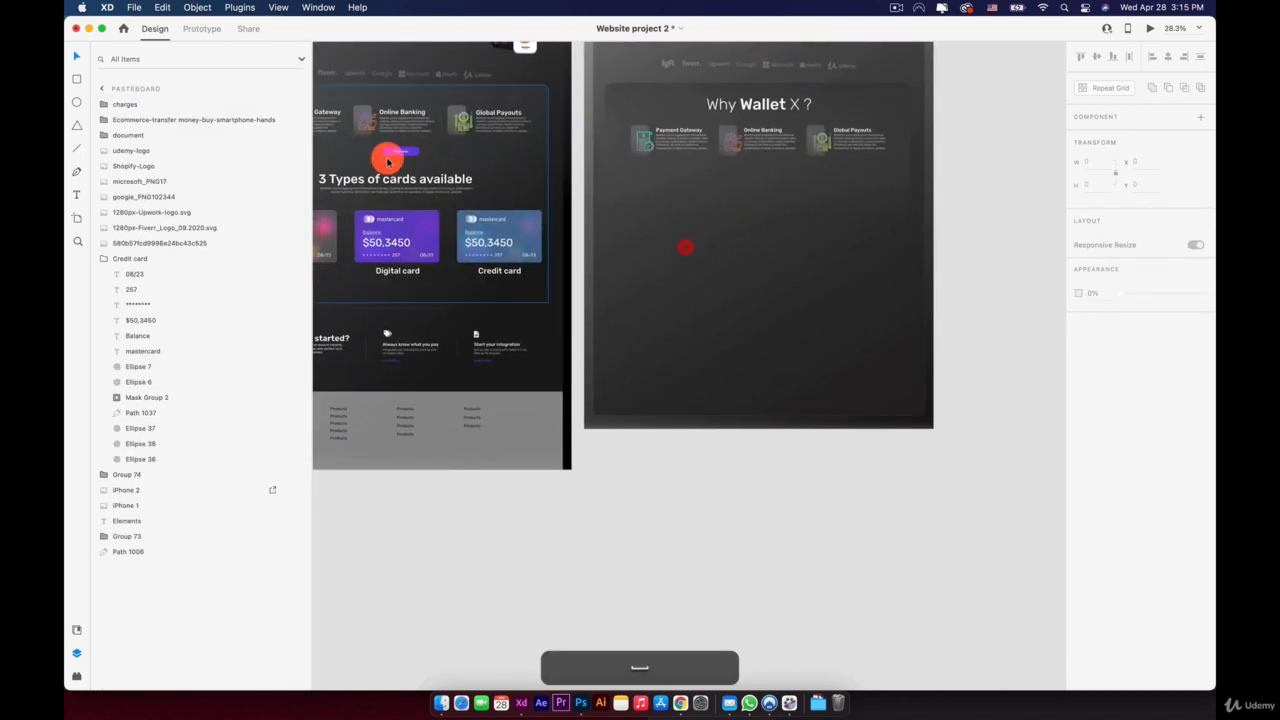
click(77, 78)
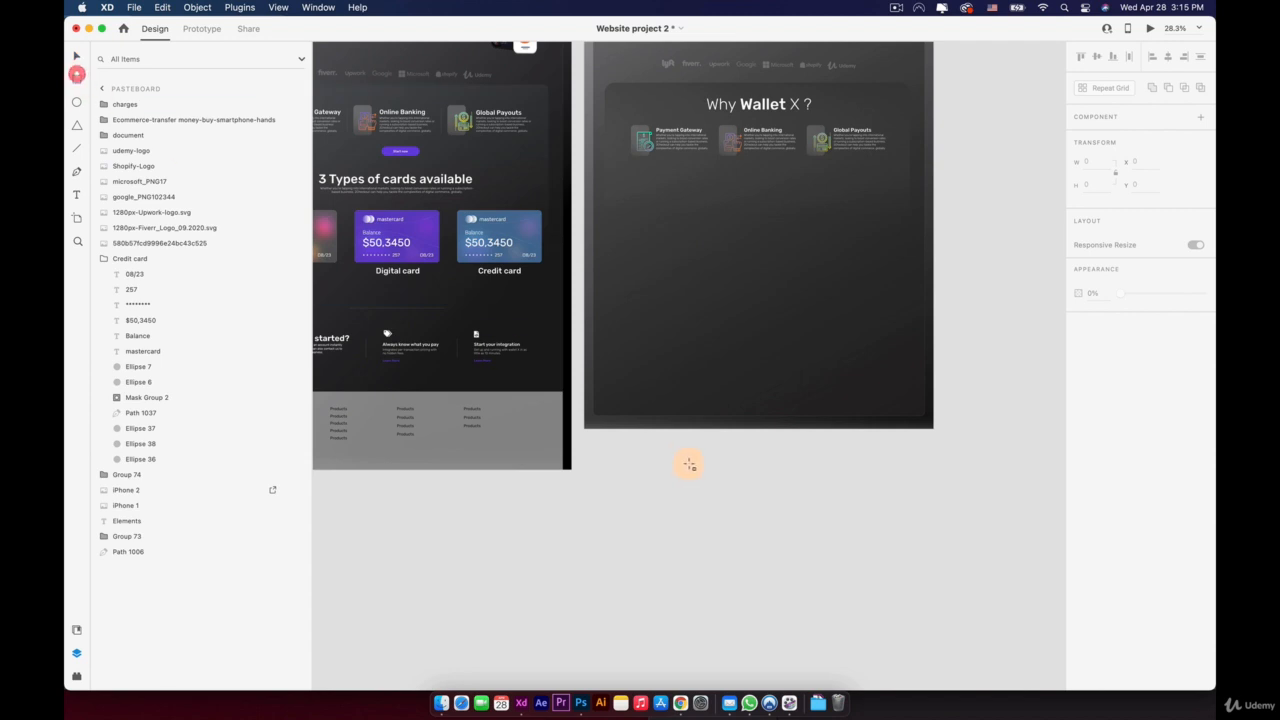
mouse_move(683, 457)
mouse_down()
mouse_move(752, 488)
mouse_move(720, 474)
mouse_up()
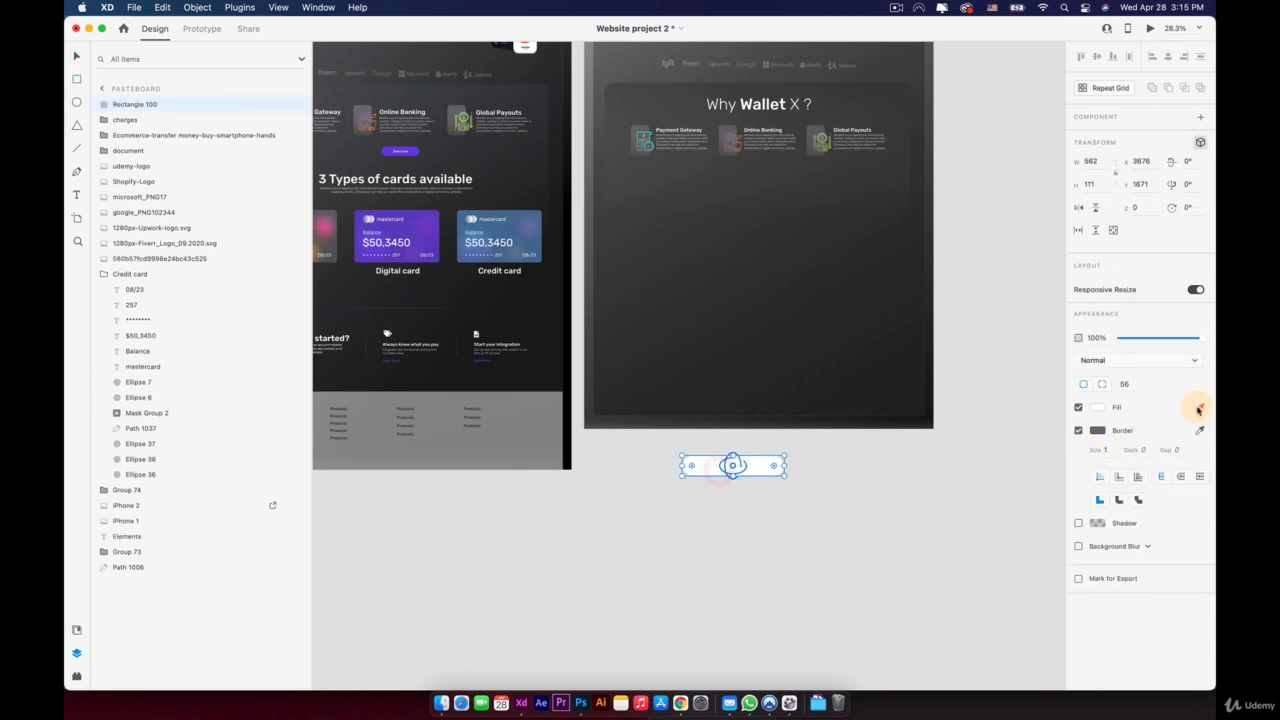
click(405, 152)
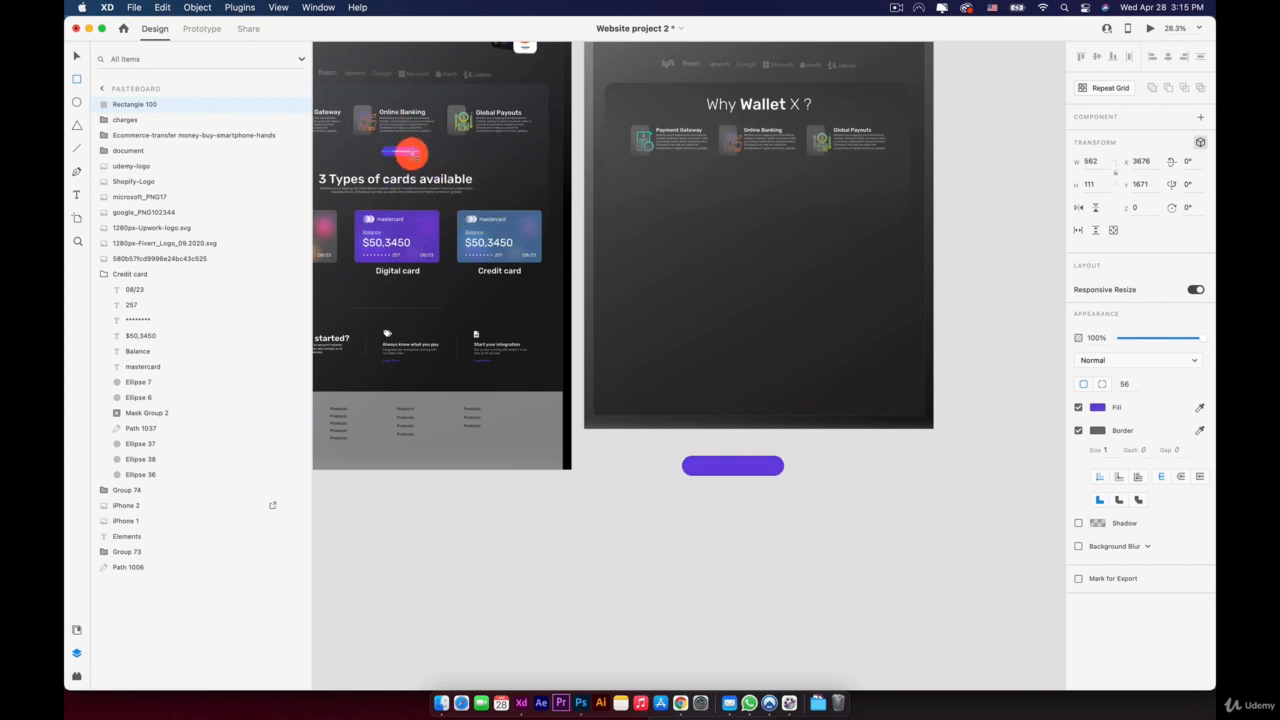
click(1077, 430)
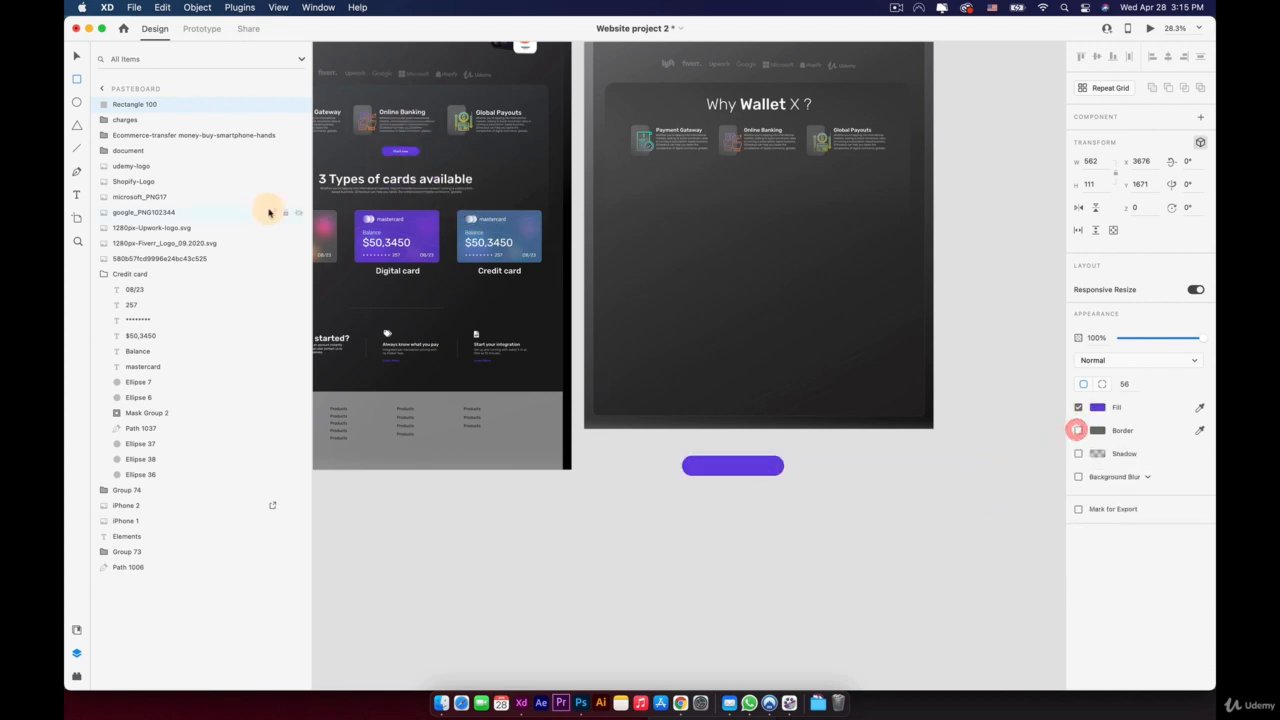
Step: Add the text "Start Now", enlarge it to font size 53, and place it over the purple rectangle
click(772, 505)
text(Start Now)
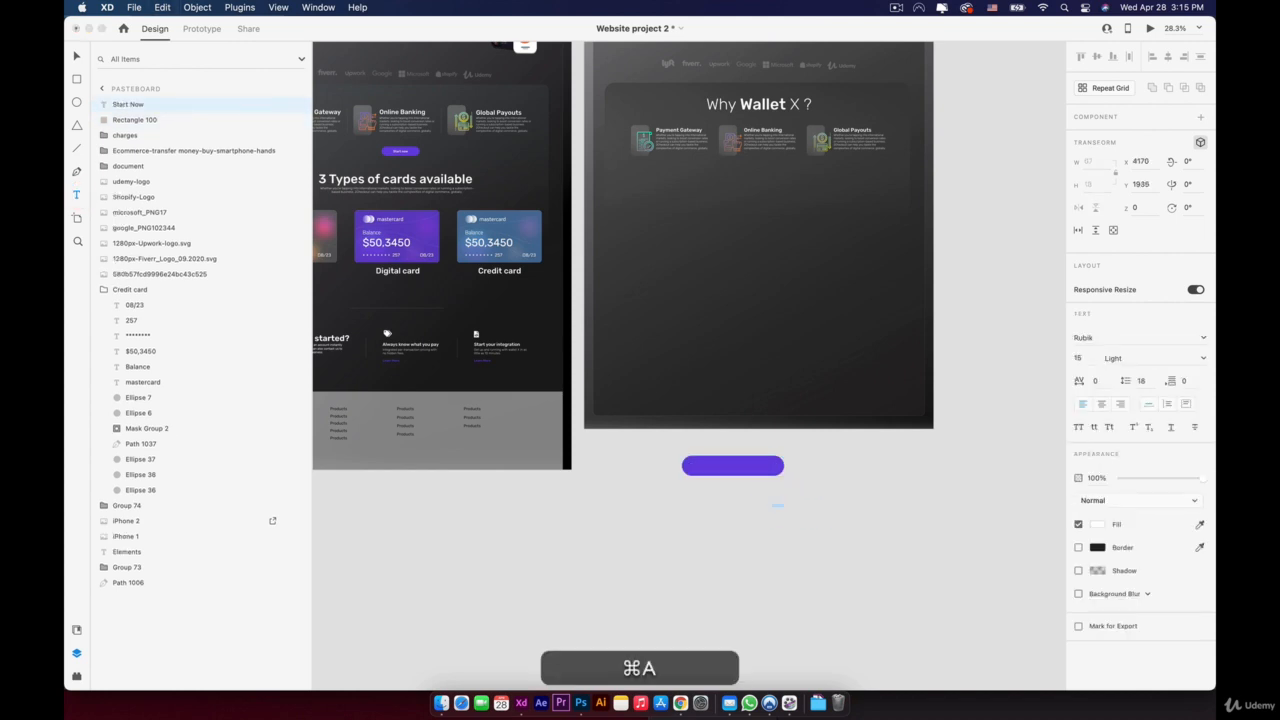
click(75, 56)
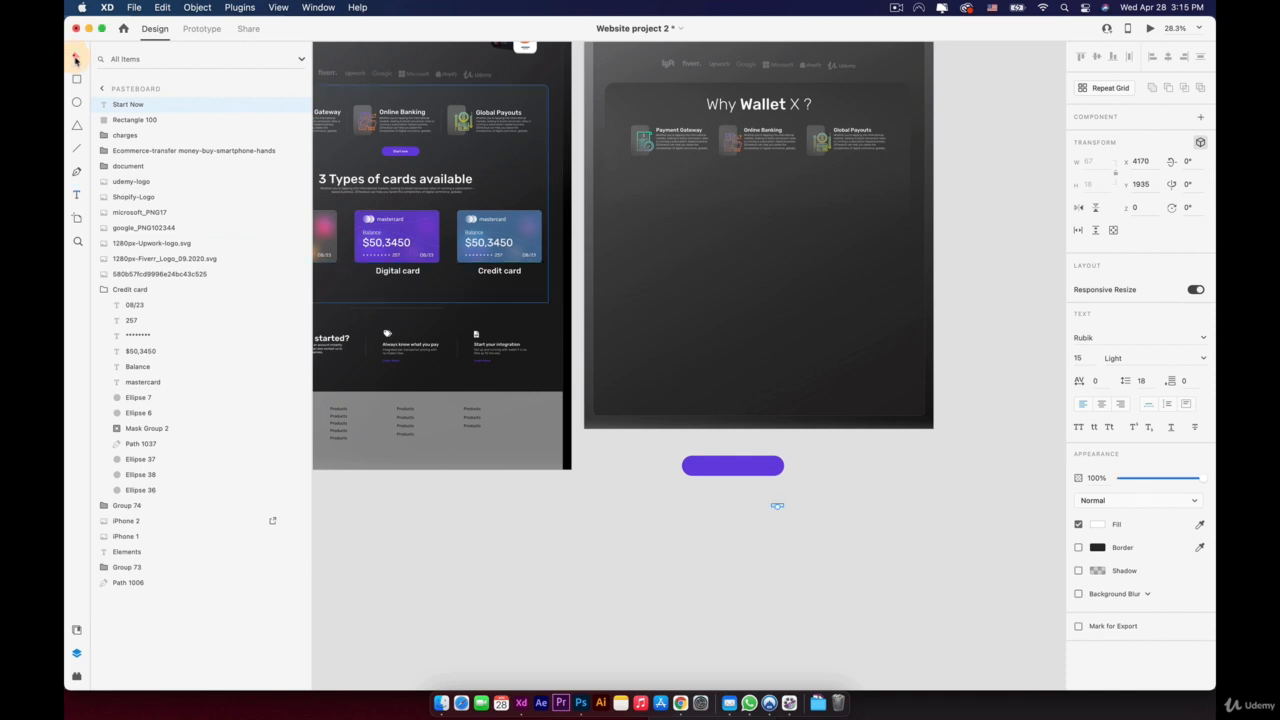
scroll(786, 490, up, 3)
scroll(787, 505, up, 3)
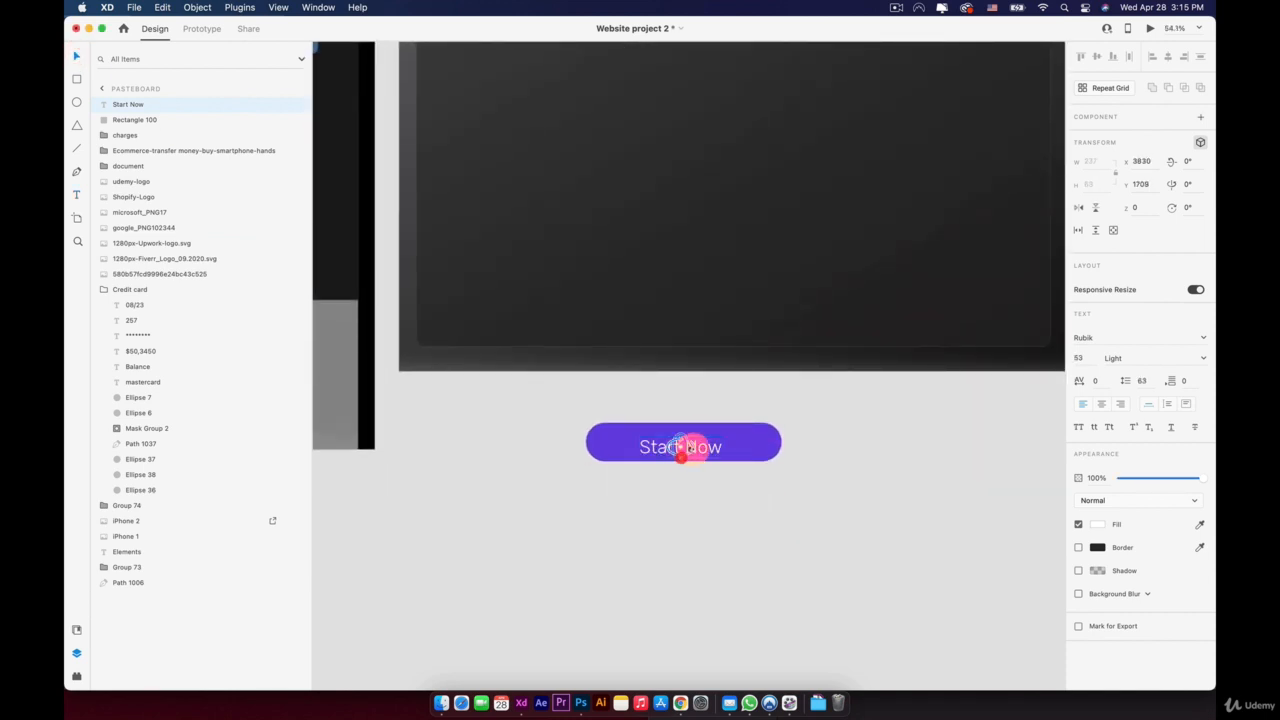
Step: Change the button label to read "Start now" and set it to Medium weight
double_click(700, 447)
click(705, 447)
key(BackSpace)
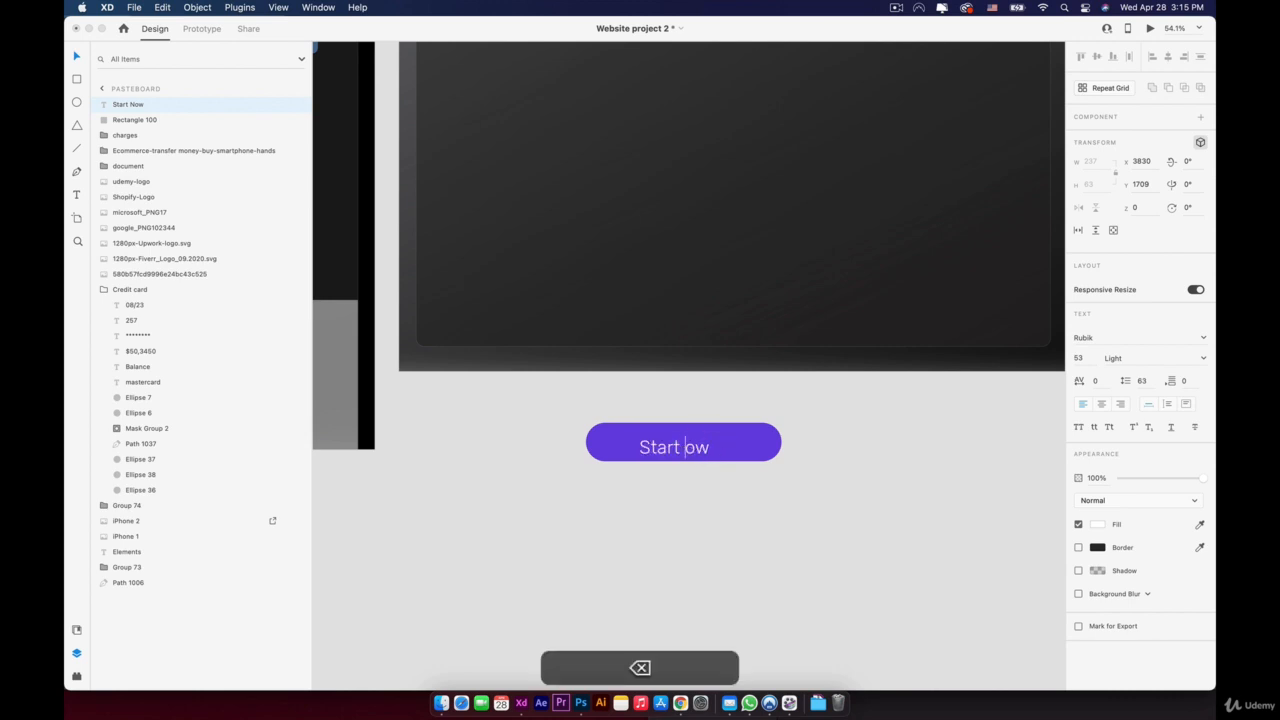
text(n)
key(super+a)
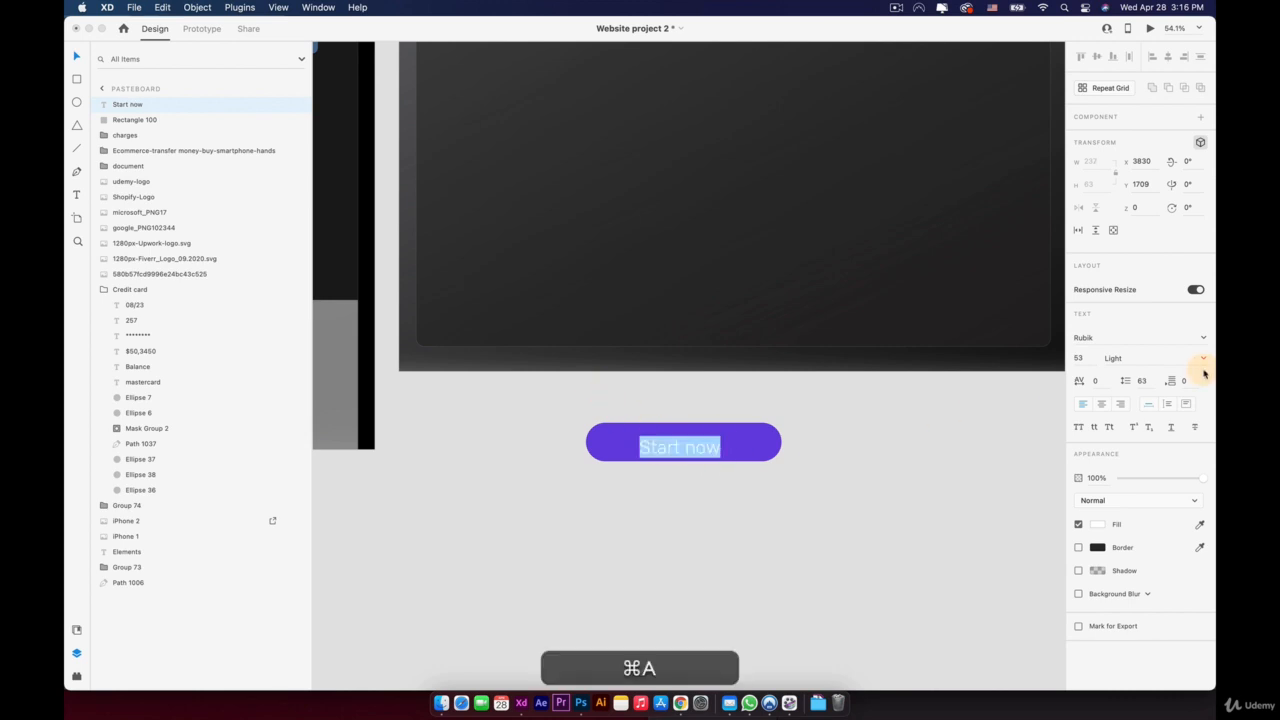
click(1203, 358)
click(1130, 414)
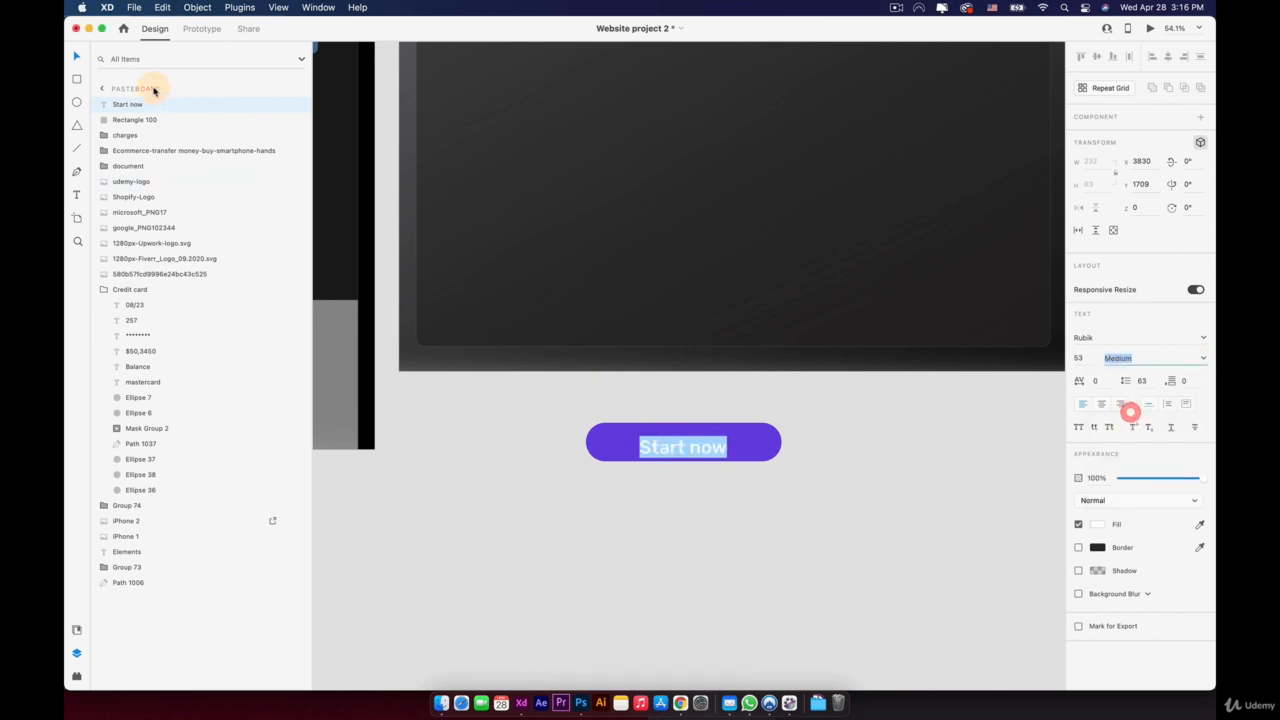
Step: Centre the "Start now" label on the purple rectangle and set its weight to Regular
click(680, 450)
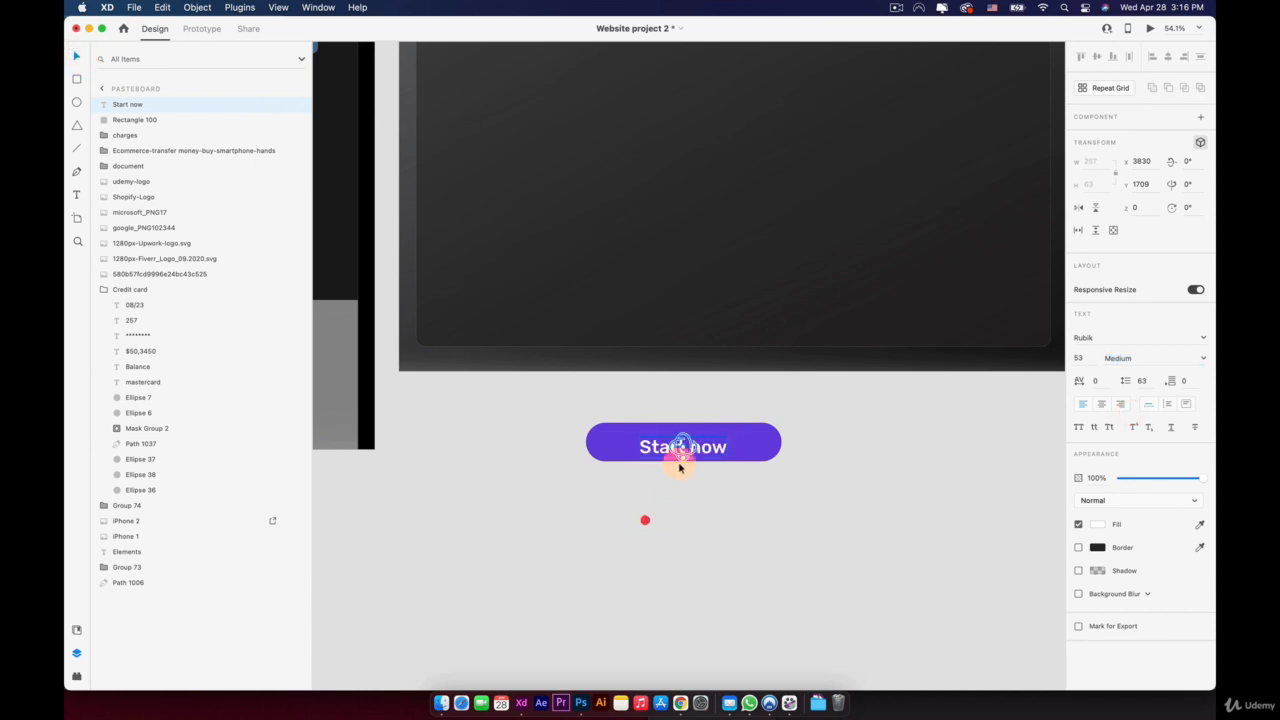
drag(663, 450, 660, 447)
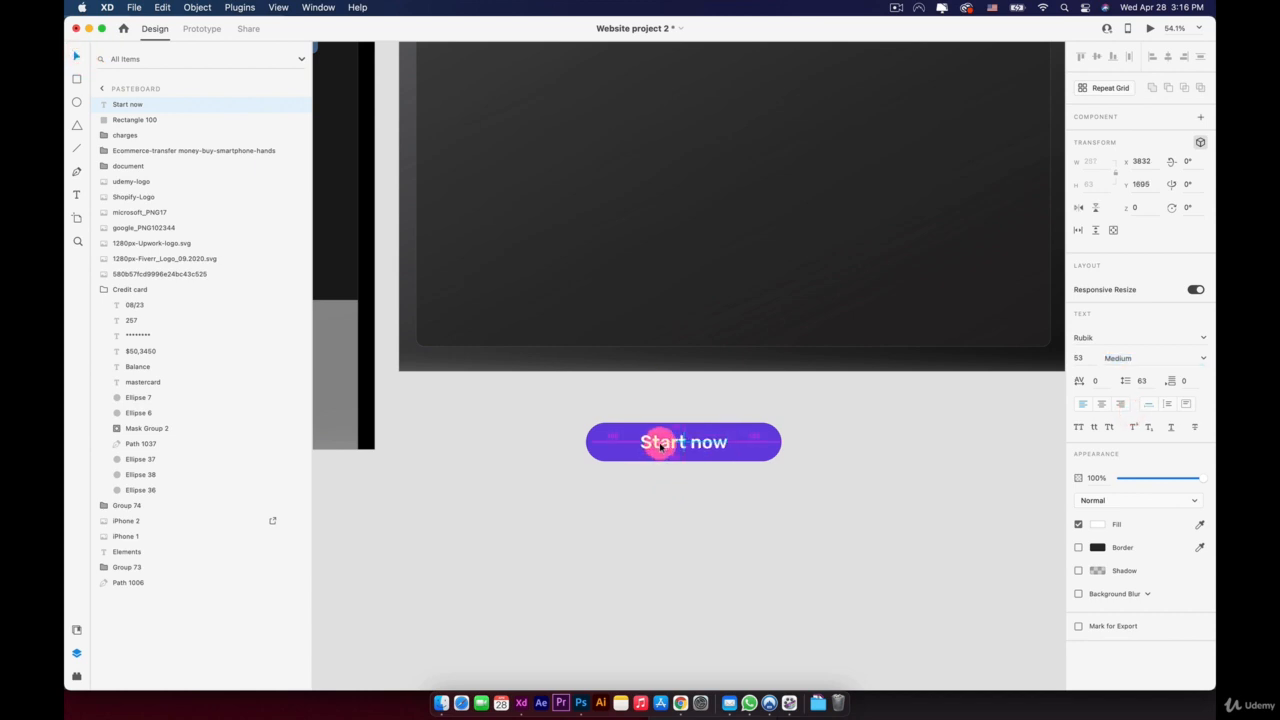
click(1206, 359)
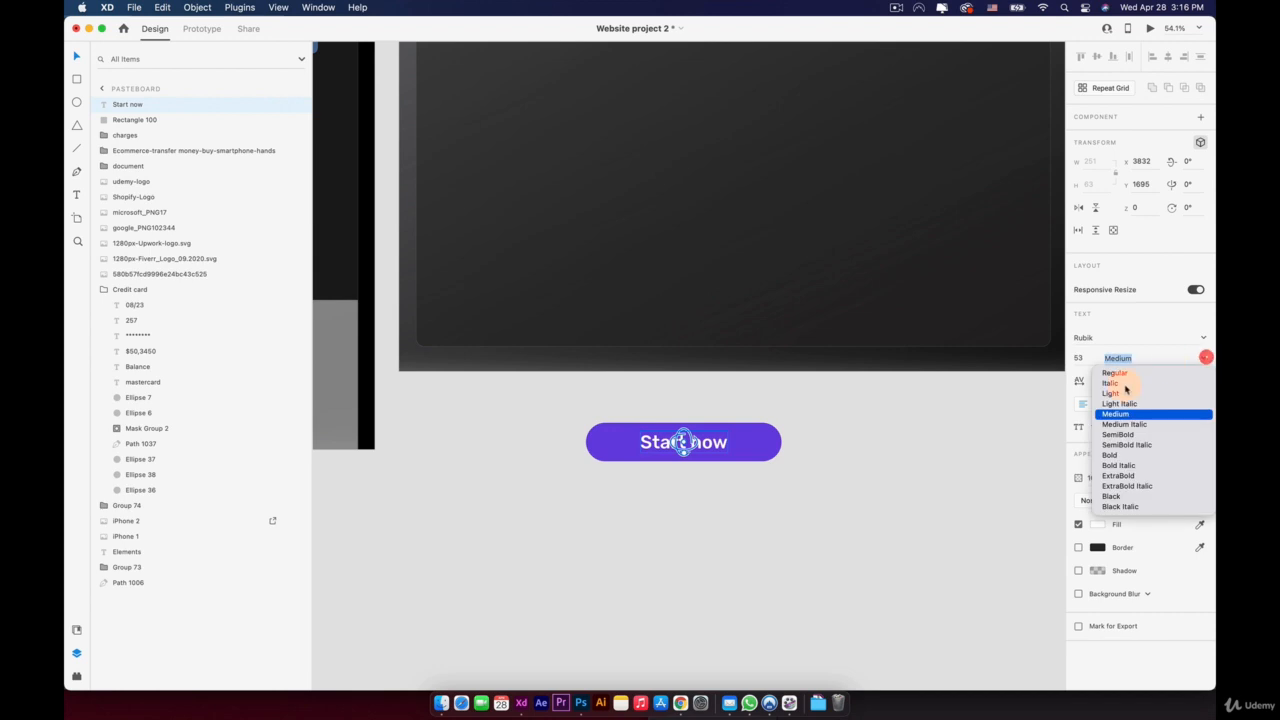
click(1115, 374)
click(858, 452)
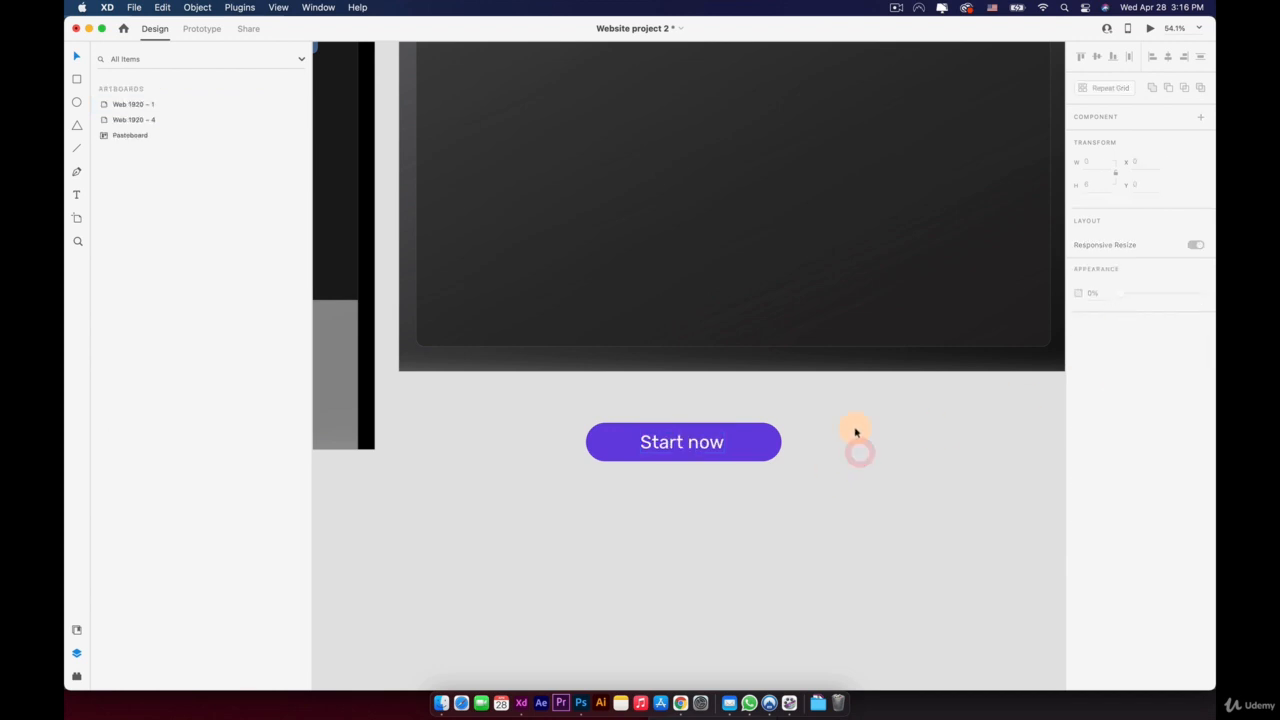
Step: Group the "Start now" label with its purple rectangle
drag(855, 432, 563, 457)
right_click(641, 437)
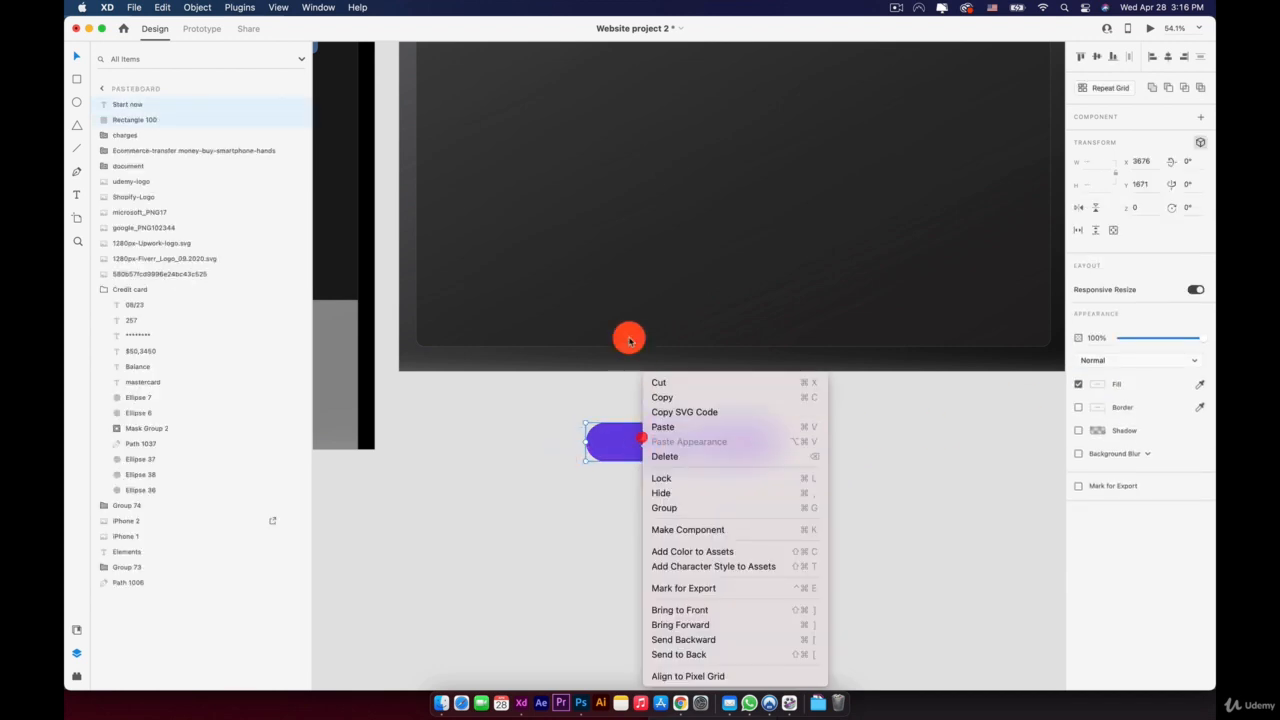
click(664, 508)
Step: Move the "Start now" button group onto the artboard beneath the feature cards and centre it horizontally
scroll(674, 506, down, 5)
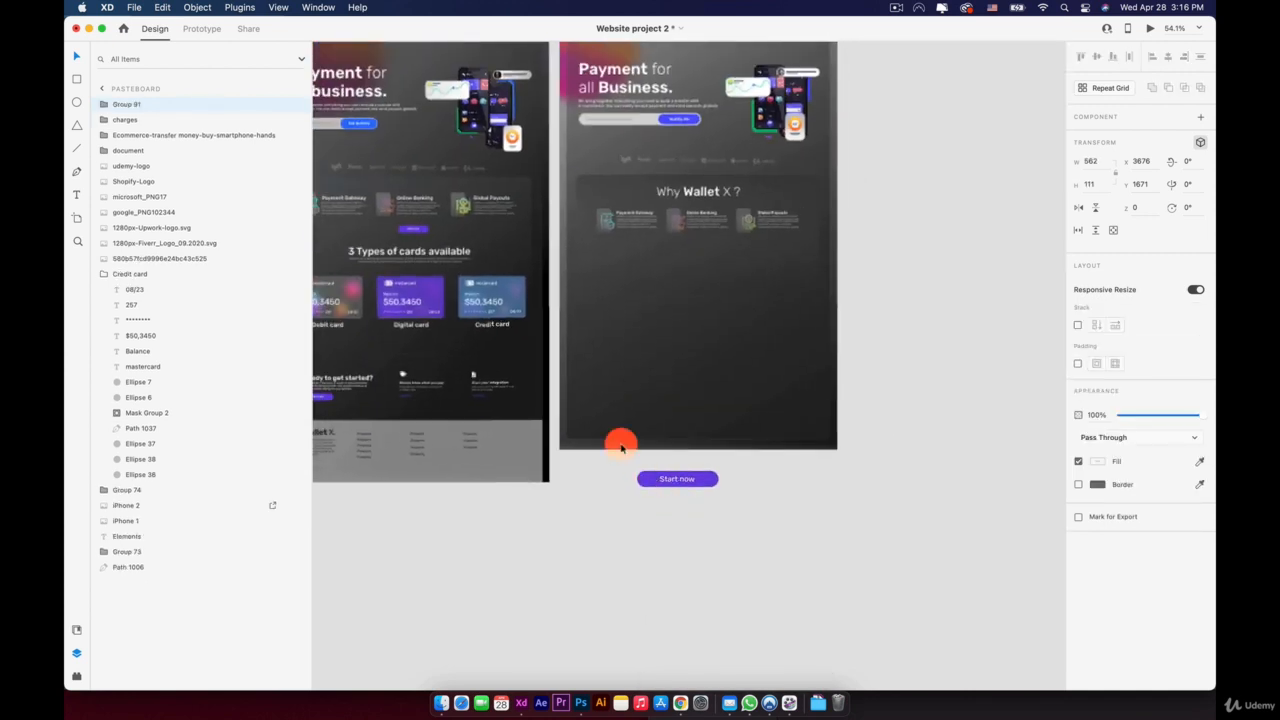
drag(518, 415, 510, 423)
drag(671, 520, 686, 292)
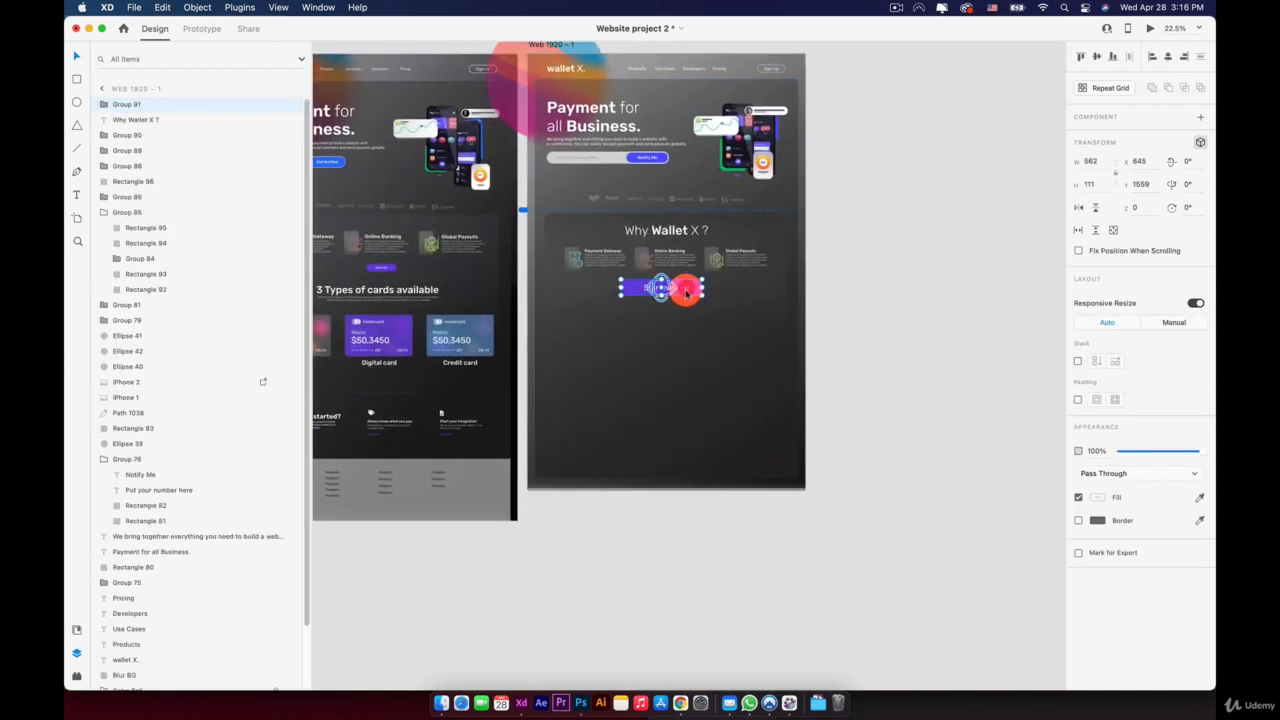
scroll(686, 290, up, 10)
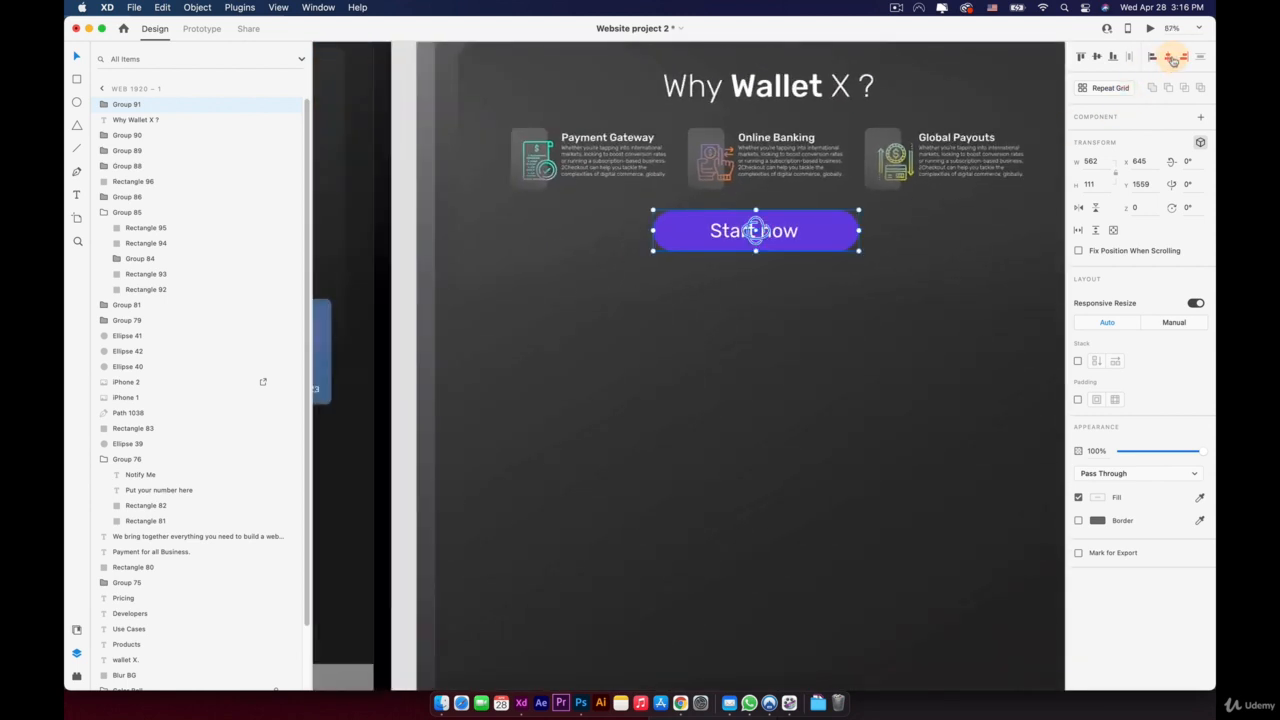
click(1172, 59)
Step: Scale the "Start now" button down proportionally to about 343 by 68 and centre it horizontally on the artboard again
drag(868, 211, 797, 221)
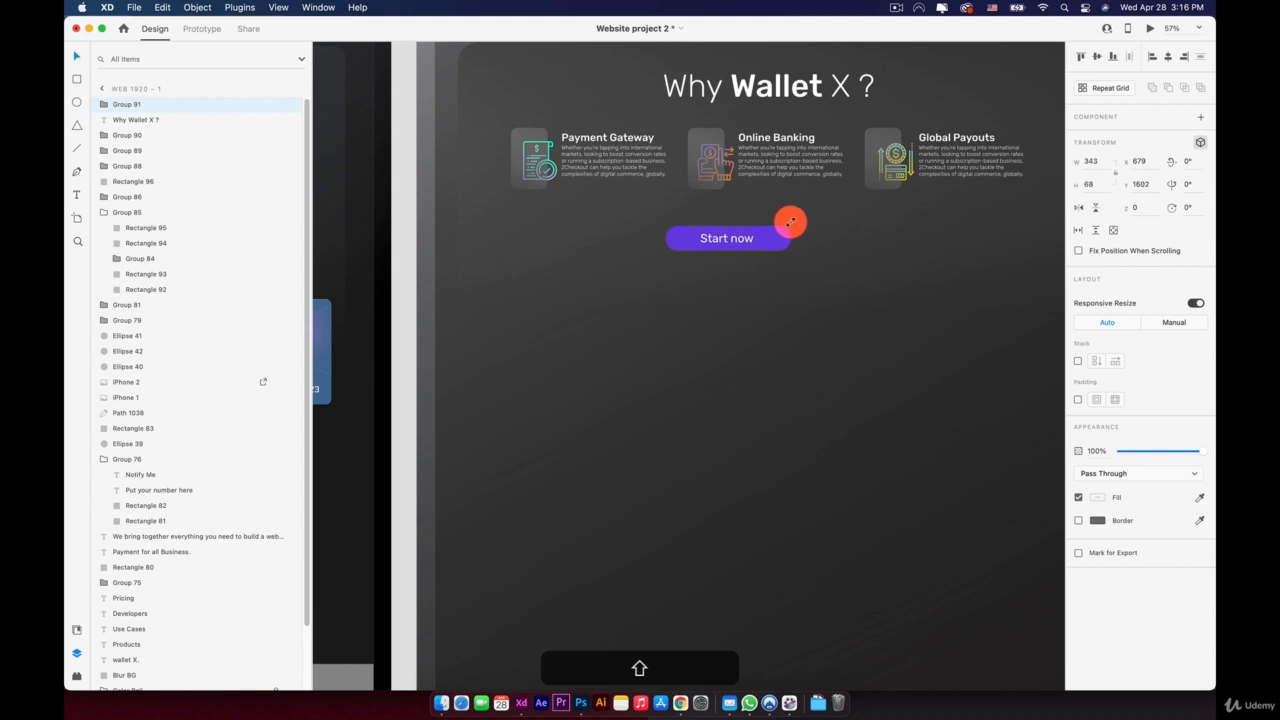
click(1168, 56)
click(806, 580)
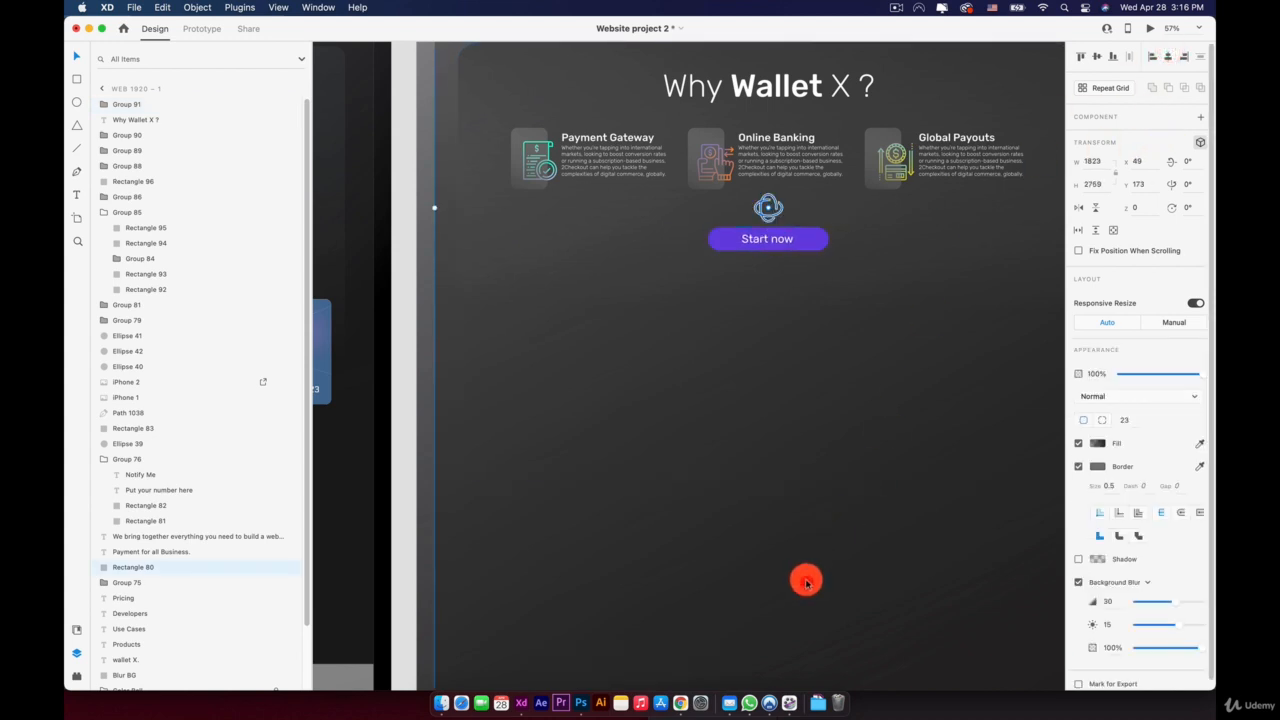
drag(737, 414, 696, 542)
scroll(697, 543, down, 3)
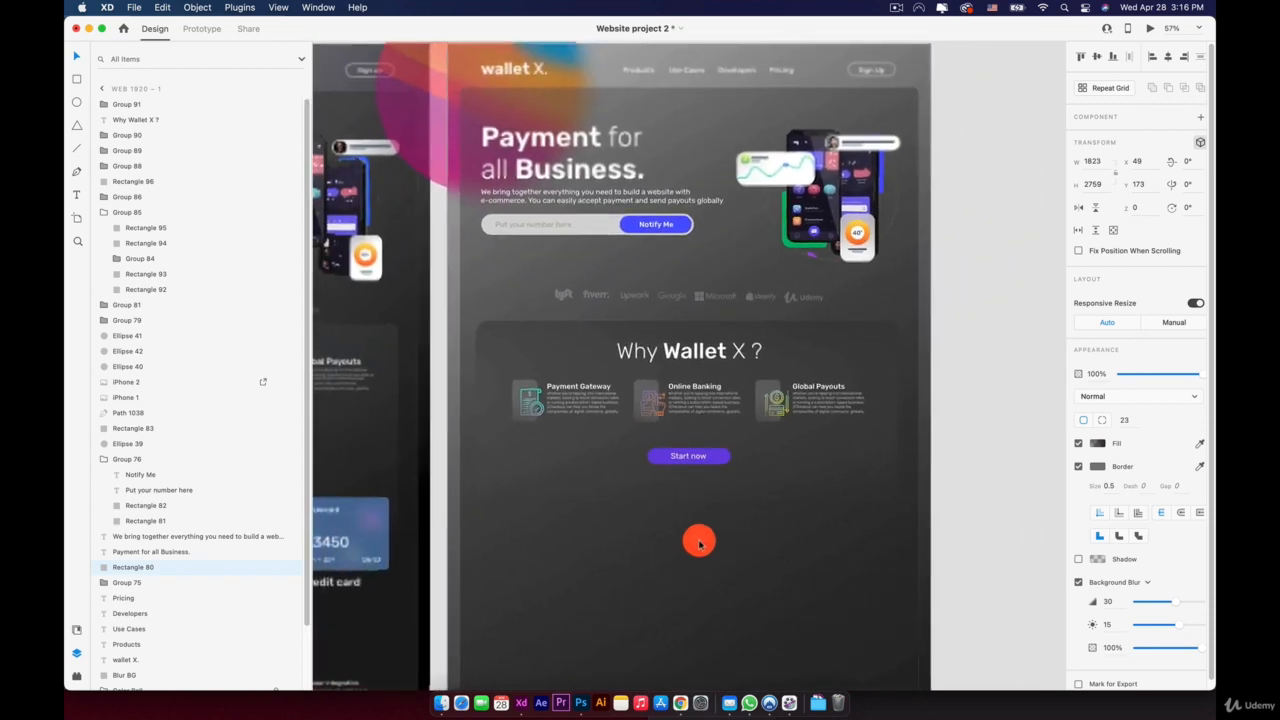
drag(848, 428, 892, 285)
scroll(903, 329, down, 2)
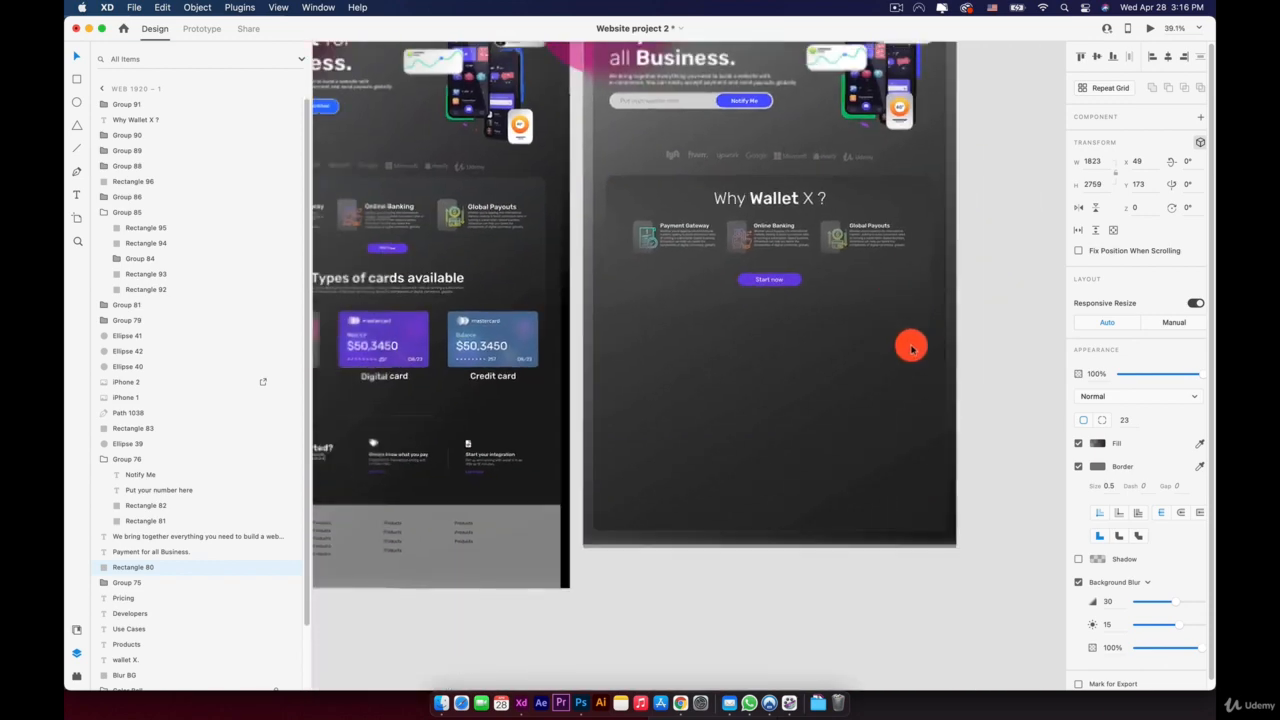
click(1004, 364)
drag(814, 369, 797, 442)
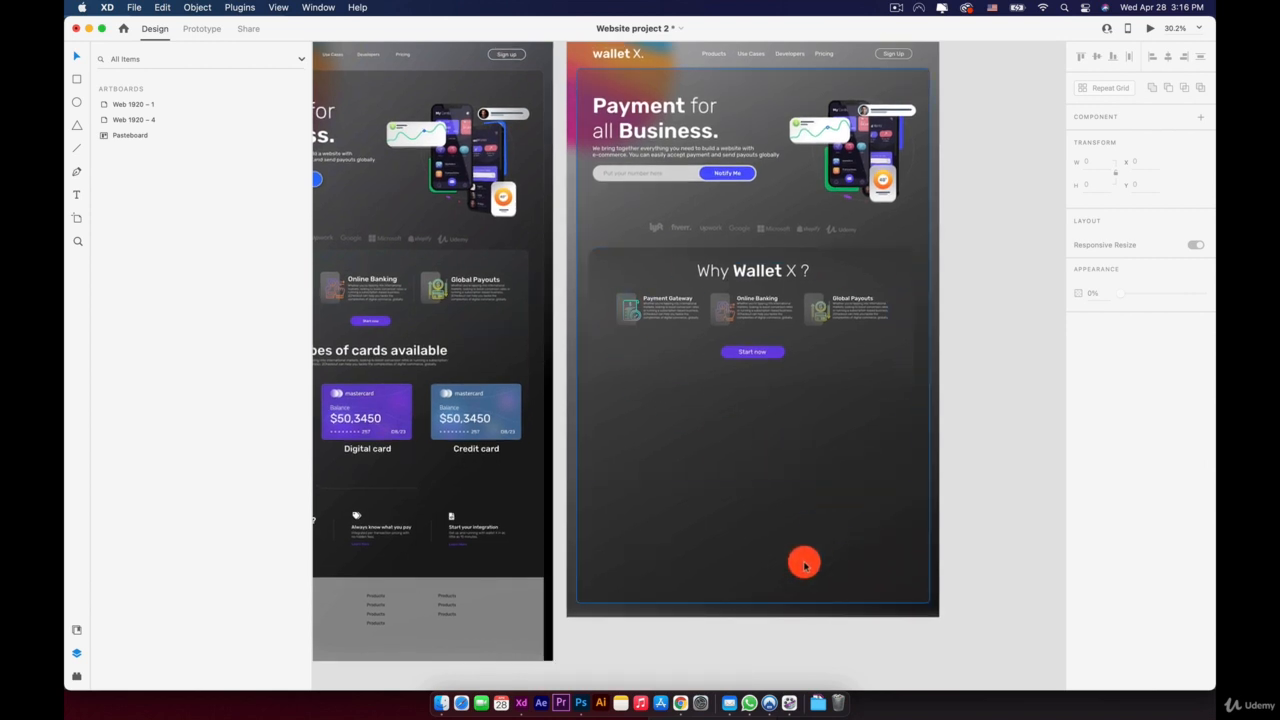